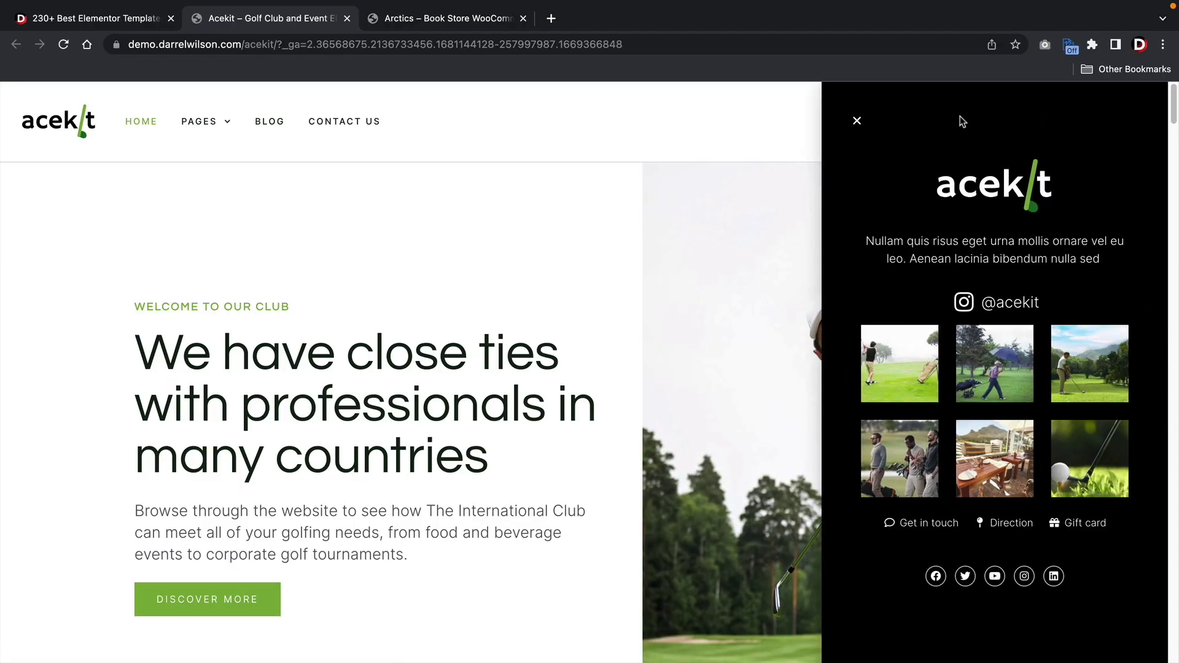
- On the Arctics book store demo, open the book-categories side panel and close it again
key("ctrl+Tab")
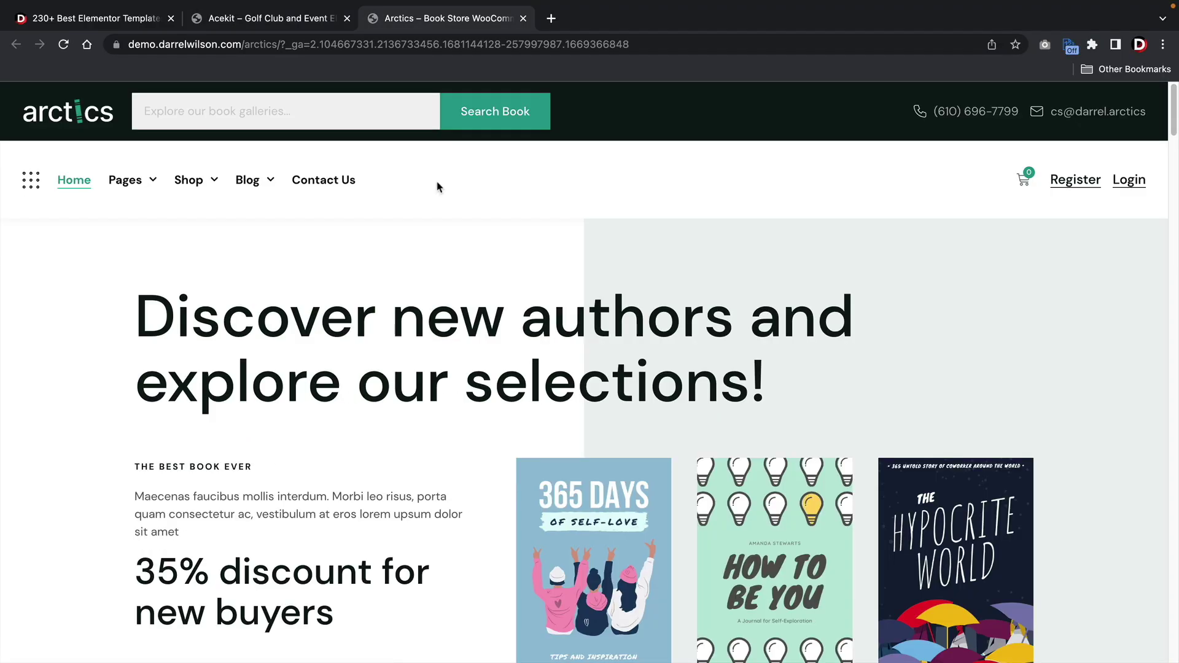
left_click(32, 181)
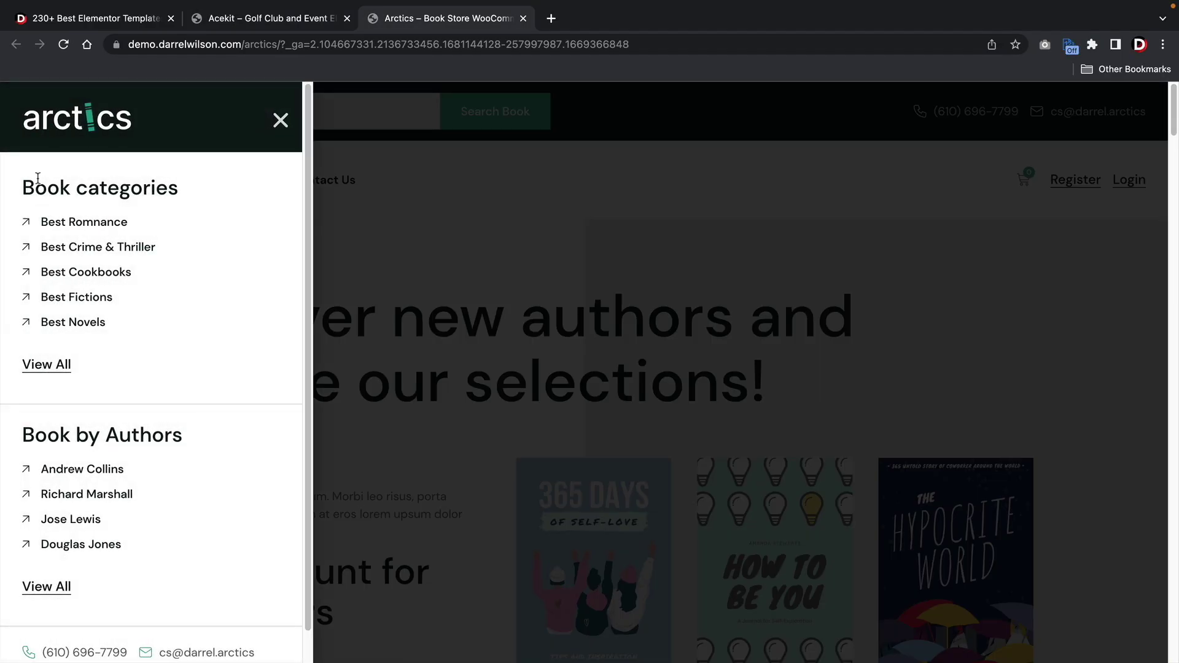
left_click(281, 121)
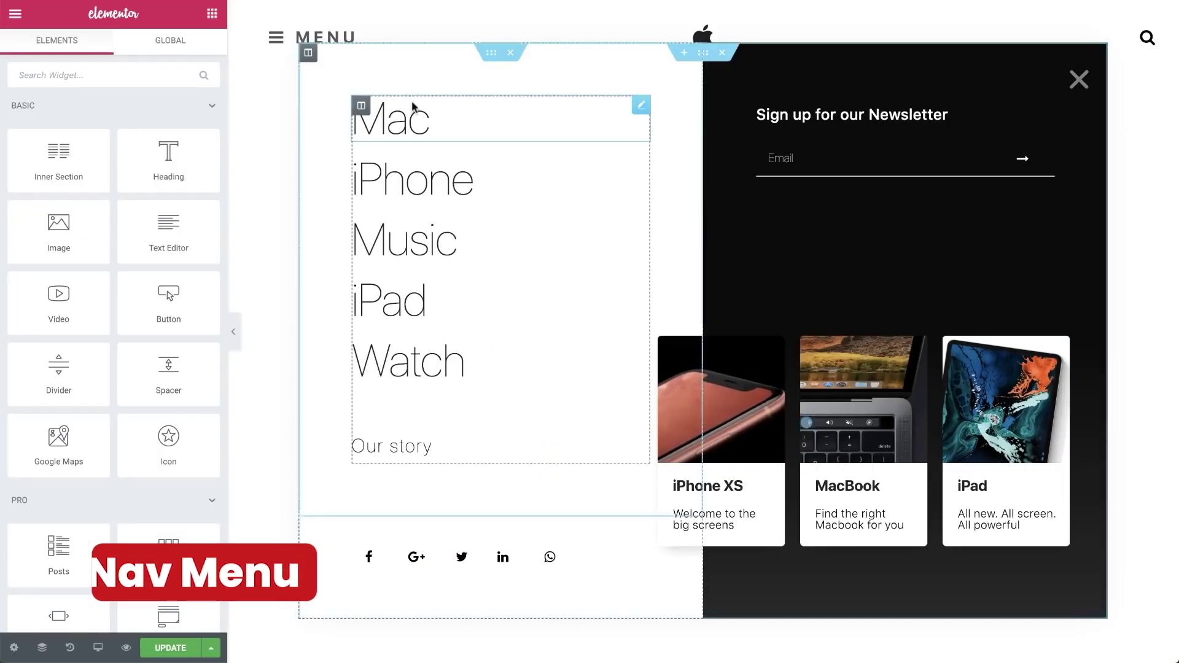
- Give the Mac heading a Fade In entrance animation with 500 delay and Slow duration
left_click(414, 113)
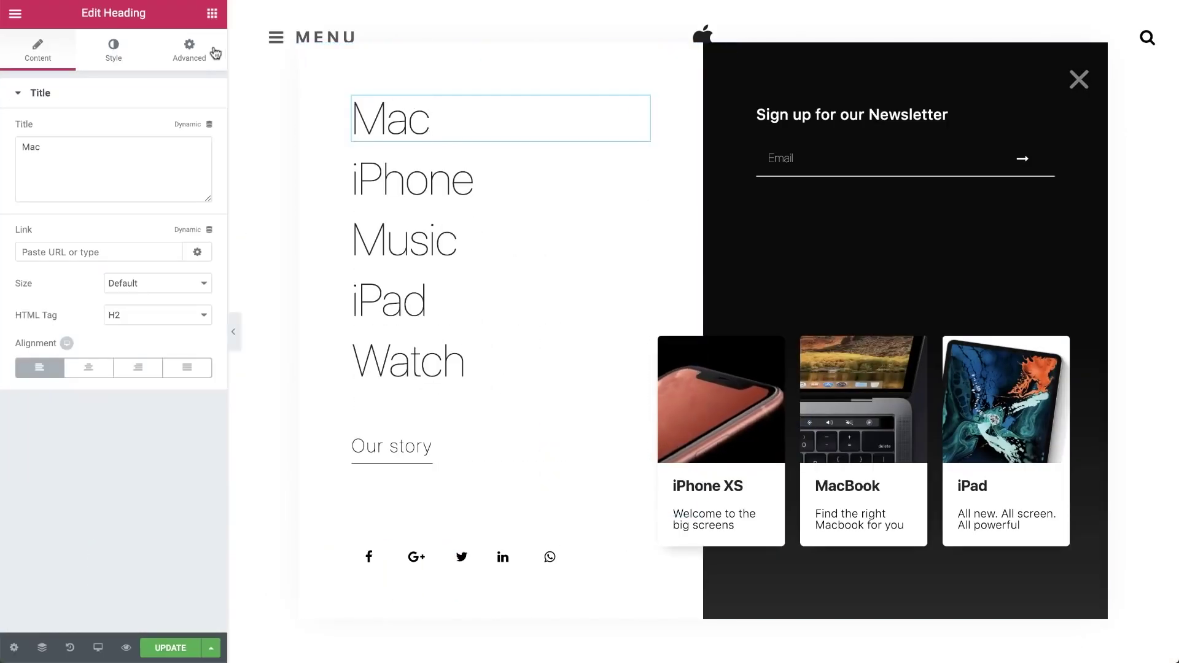
left_click(197, 53)
left_click(227, 295)
left_click(223, 362)
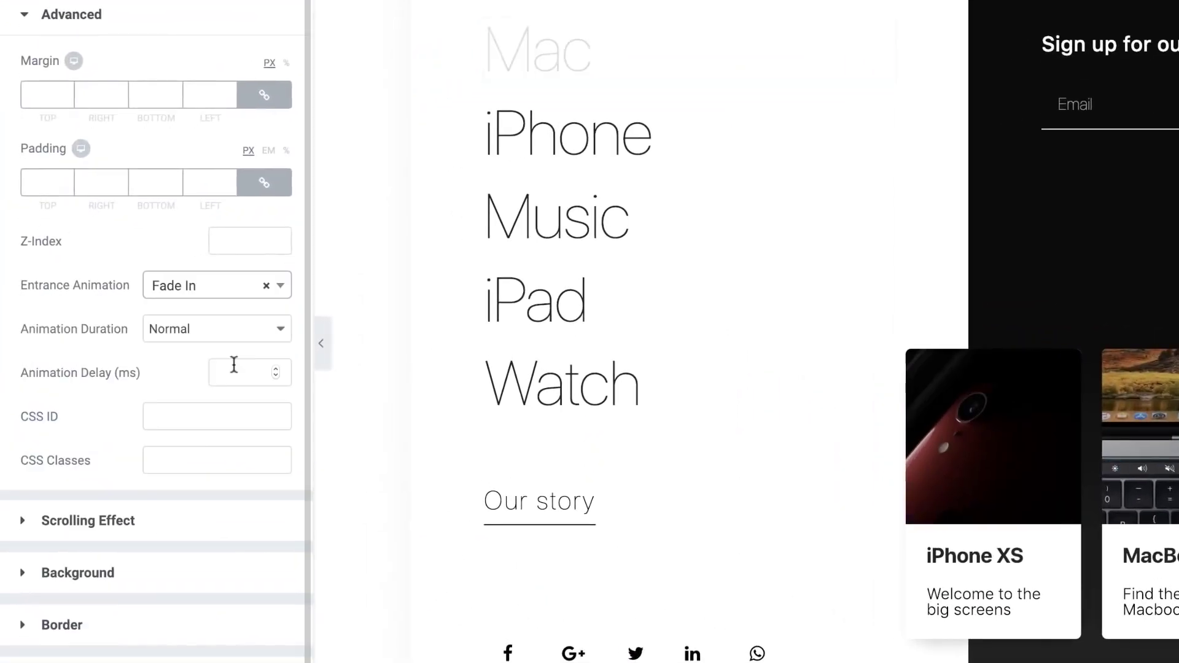
left_click(222, 364)
left_click(229, 329)
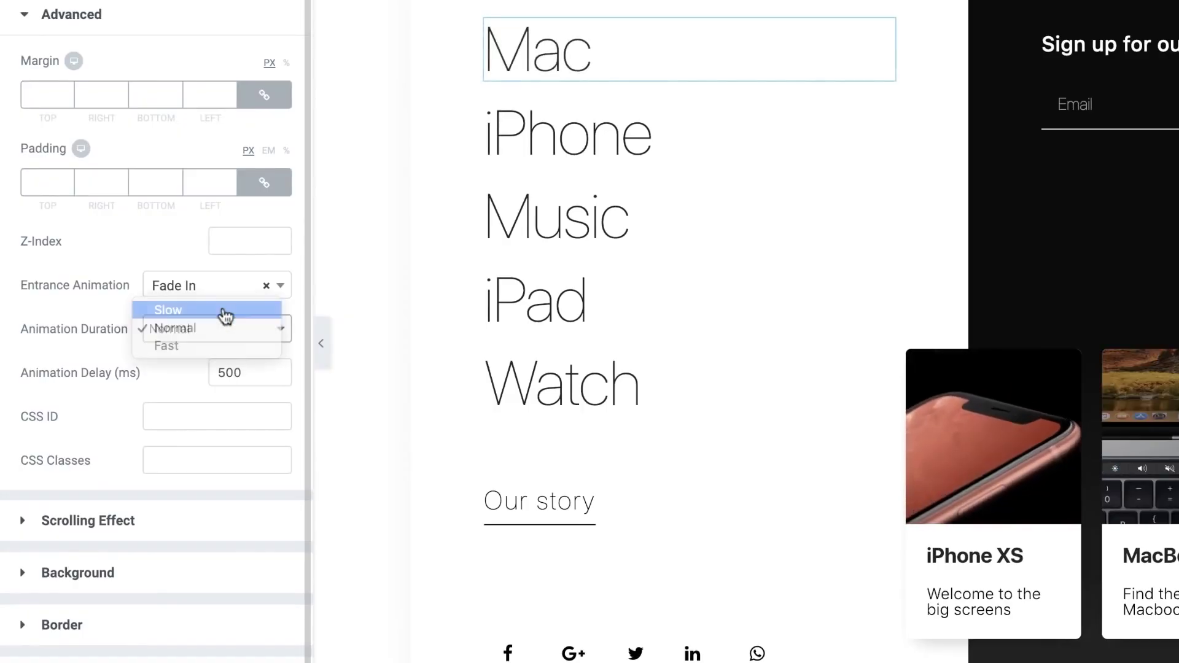
left_click(224, 312)
- Select the iPhone heading and bring up its Paste Style option
left_click(482, 178)
left_click(188, 49)
right_click(507, 226)
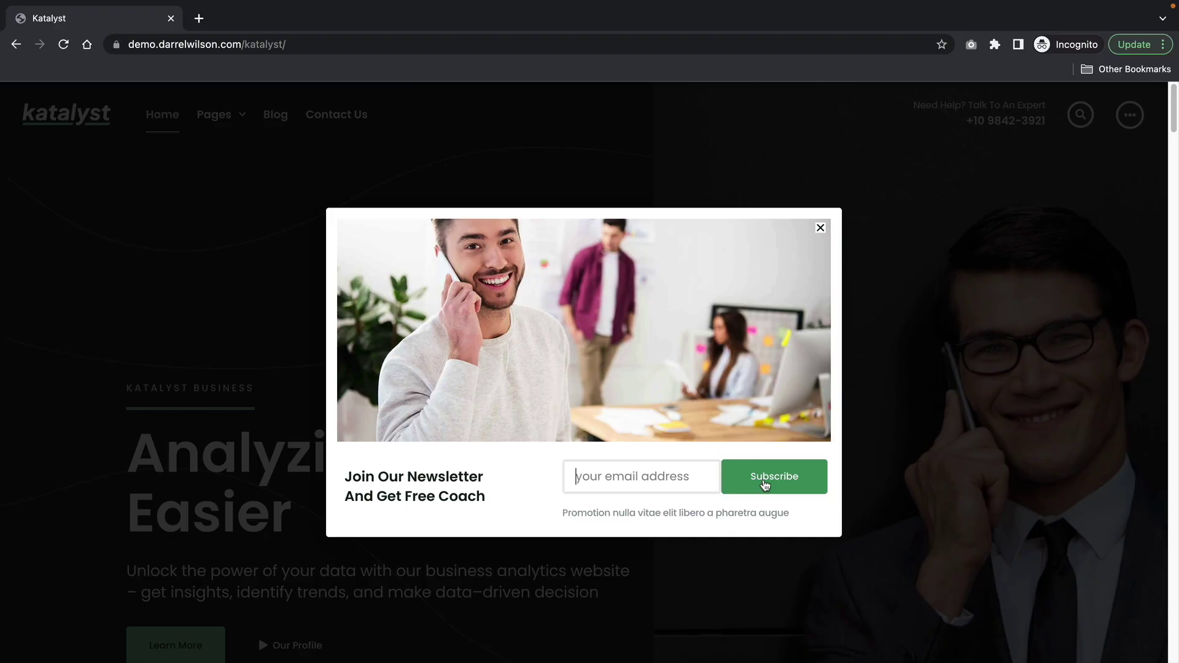
- Dismiss the Katalyst newsletter popup, then open and close the header's three-dots side panel
left_click(821, 229)
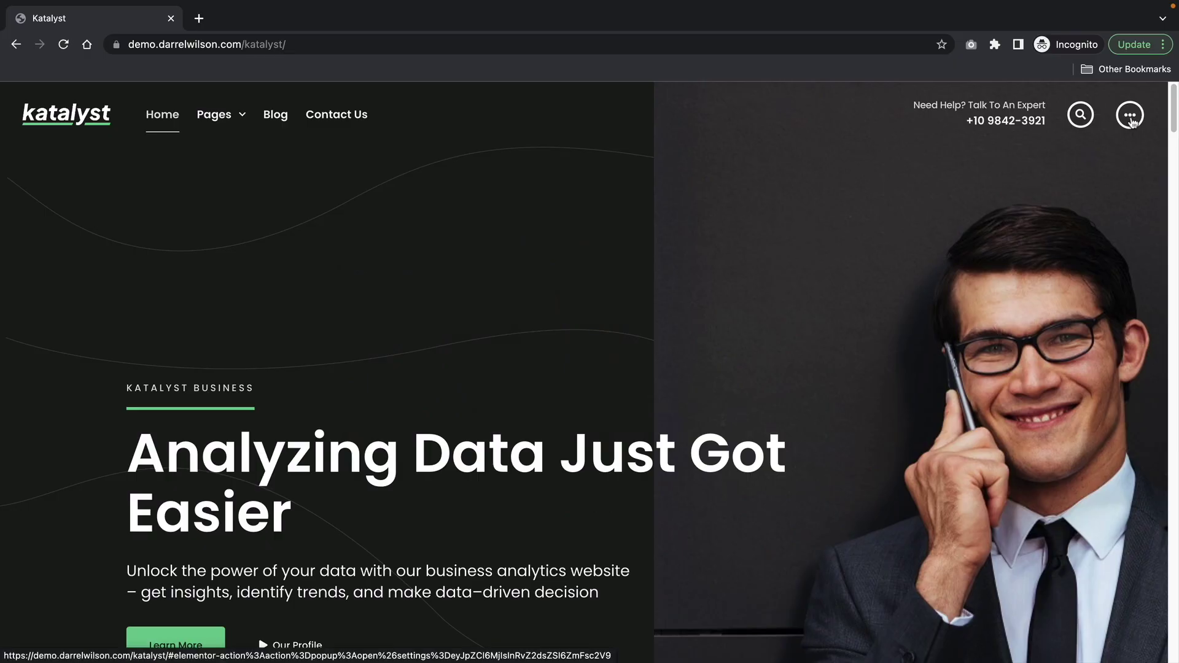
left_click(1131, 119)
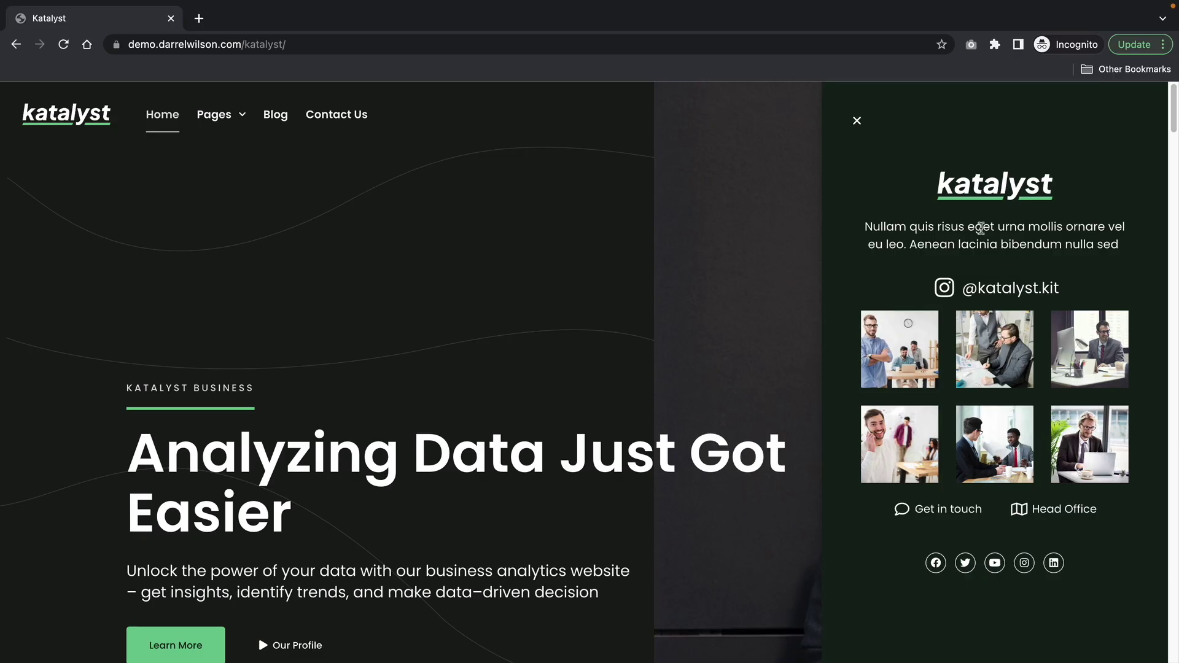
left_click(857, 123)
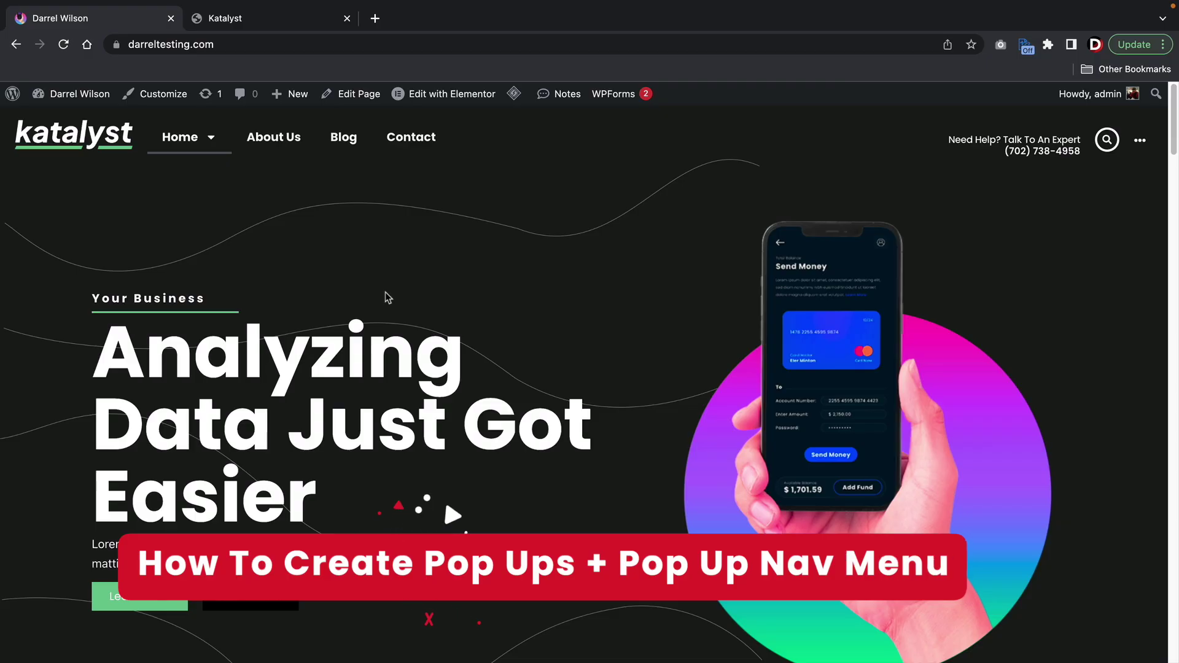
- Create a new popup template named 'Promo Popup' from Templates > Popups
mouse_move(94, 98)
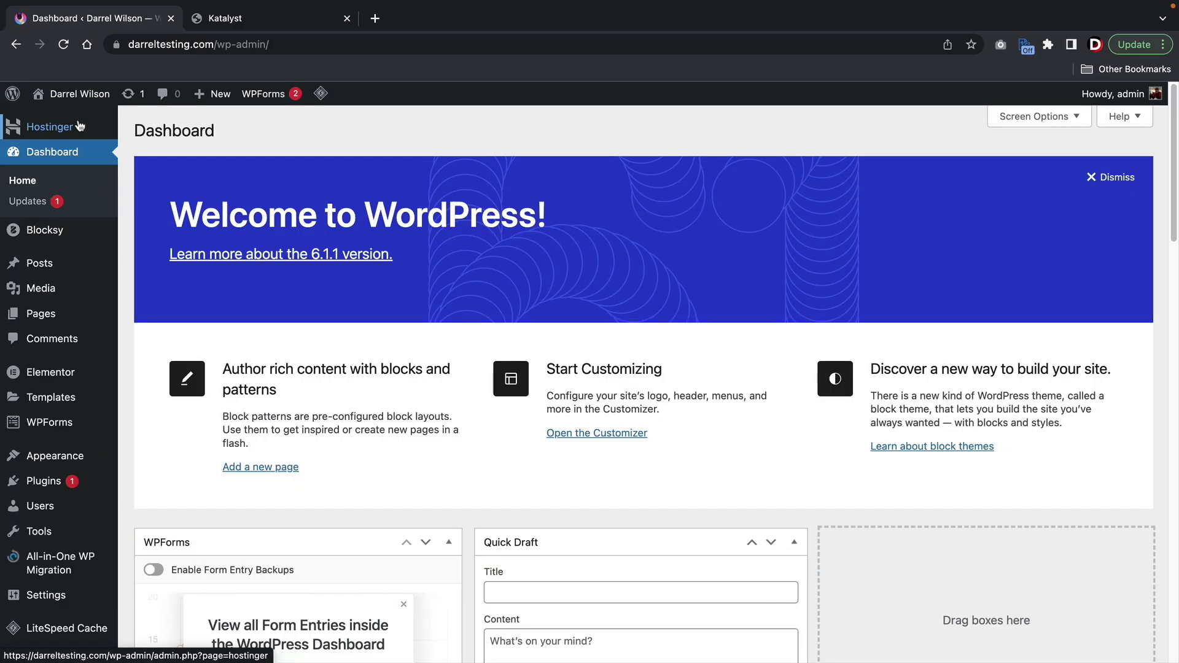
mouse_move(51, 375)
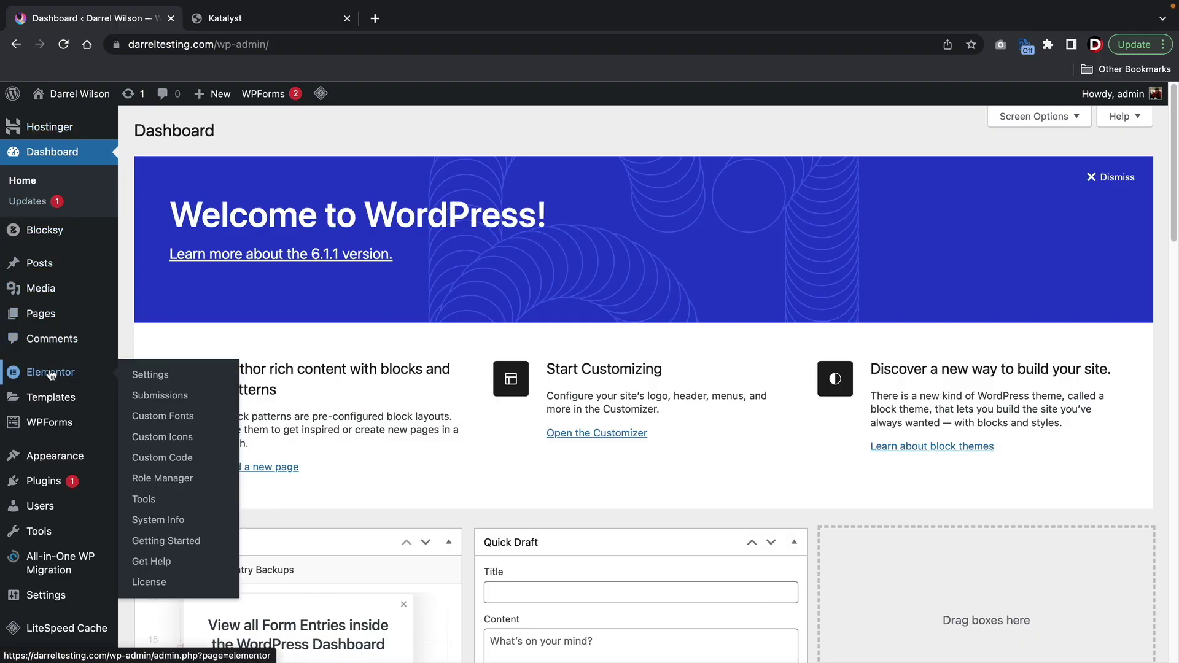
mouse_move(53, 399)
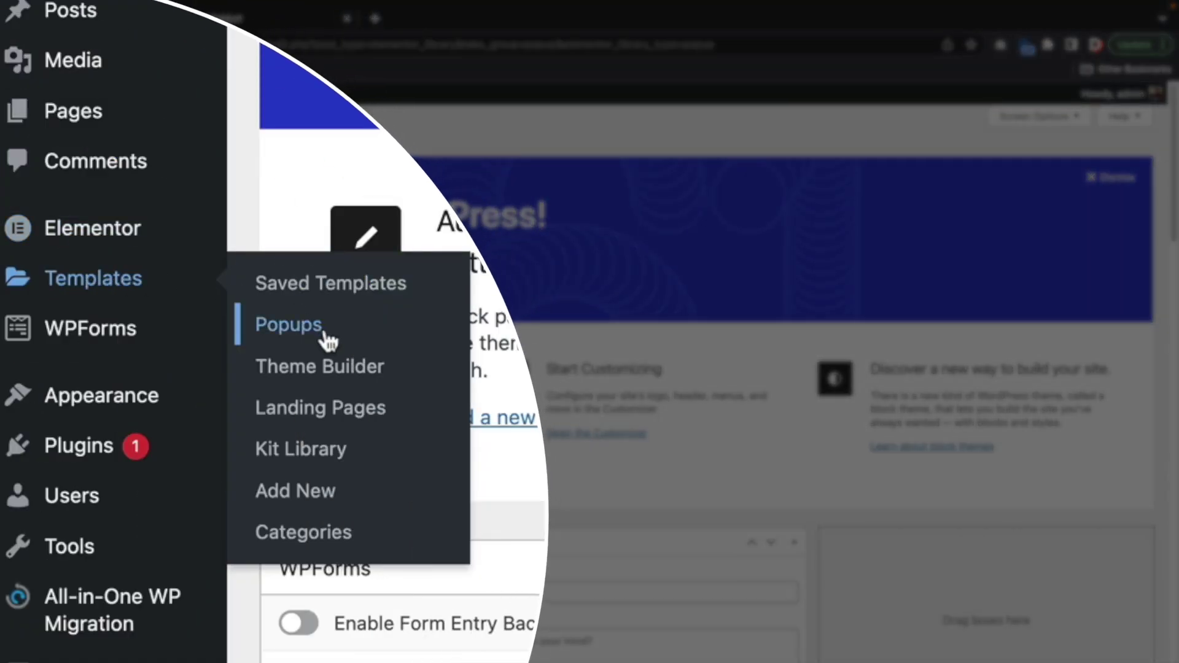
left_click(327, 340)
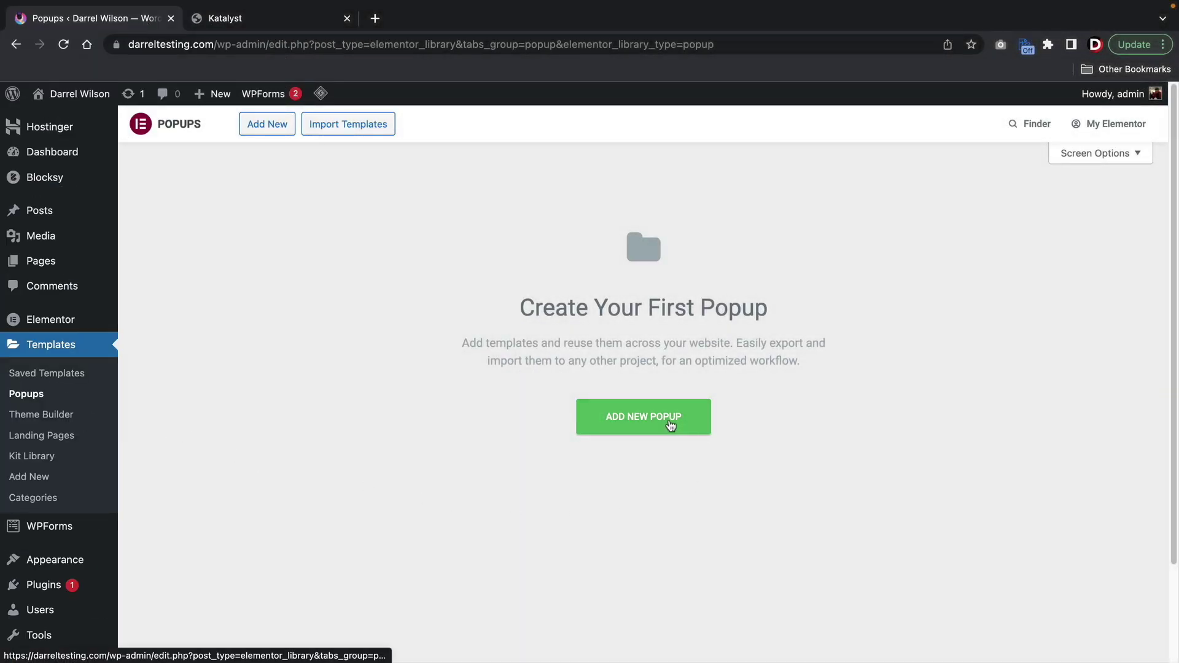
left_click(670, 426)
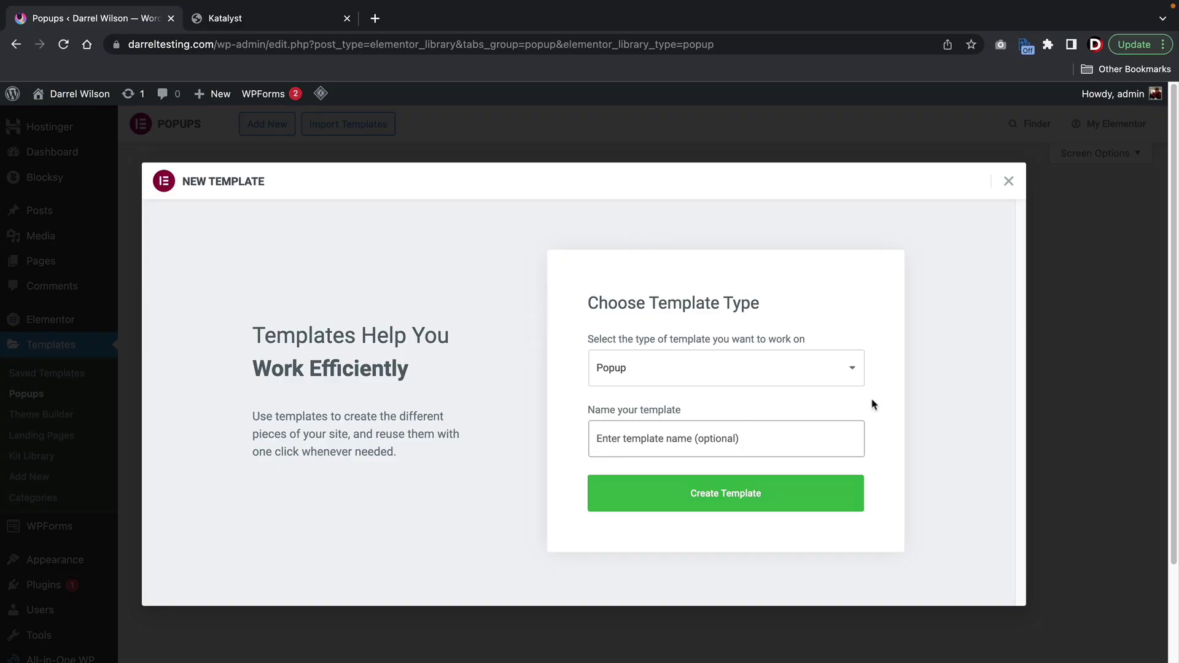
left_click(767, 500)
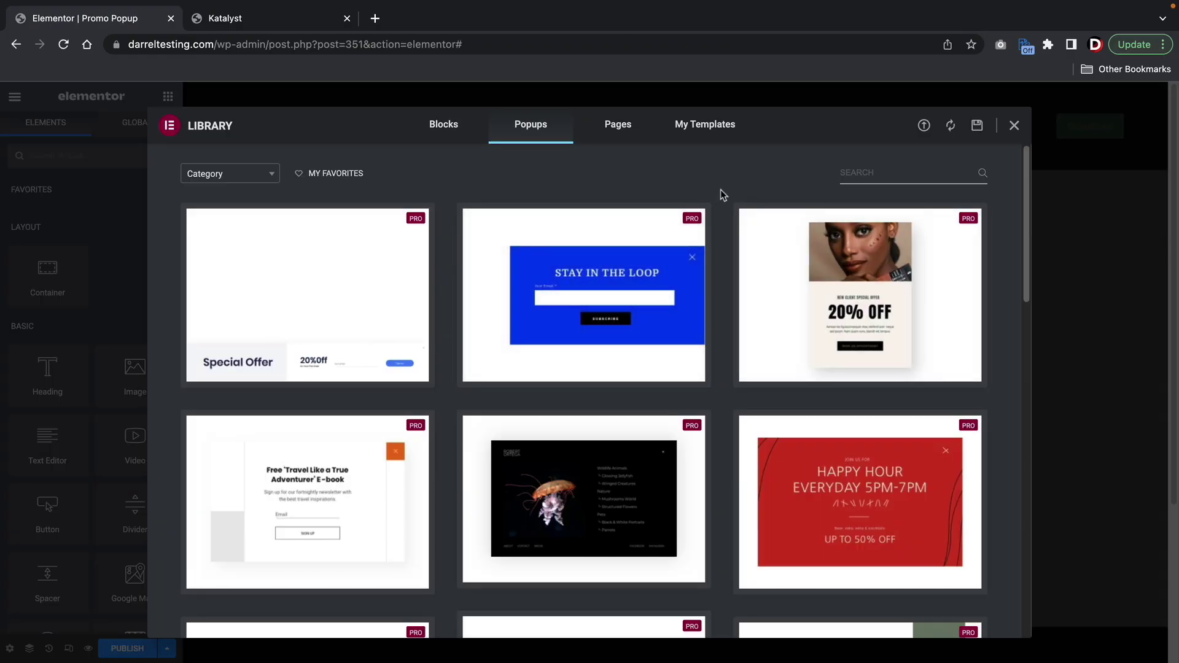
- Skip the template library, add a 2x2 grid container, and stretch its top cell to full width
scroll(723, 209, "down", 10)
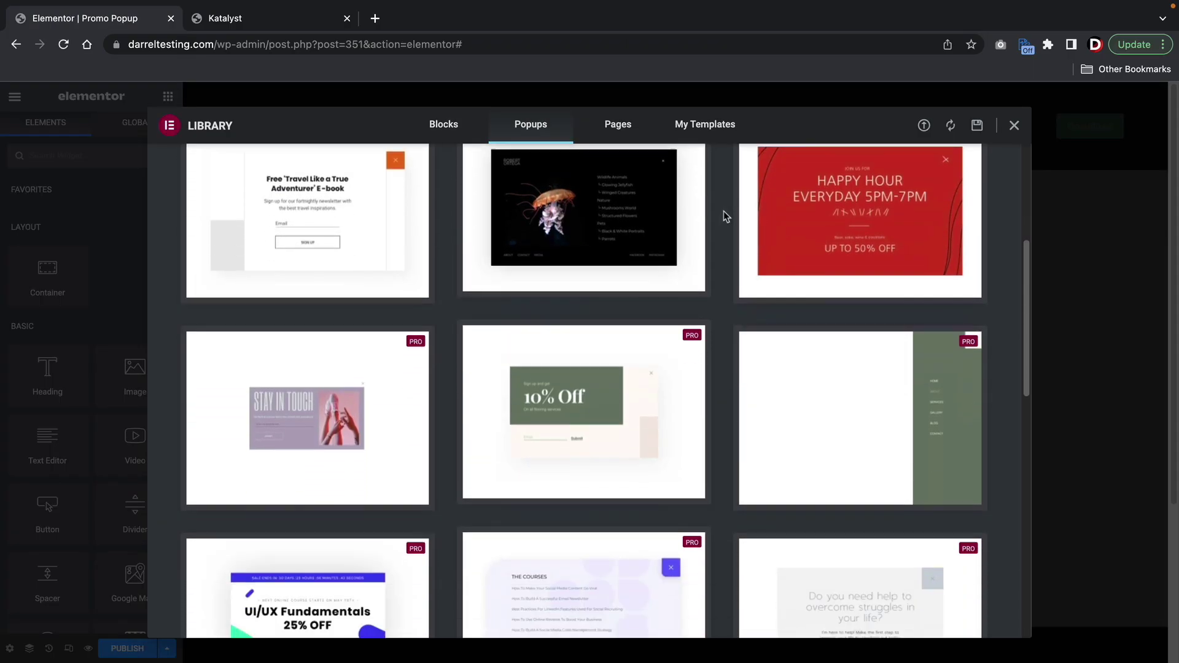
scroll(723, 216, "down", 10)
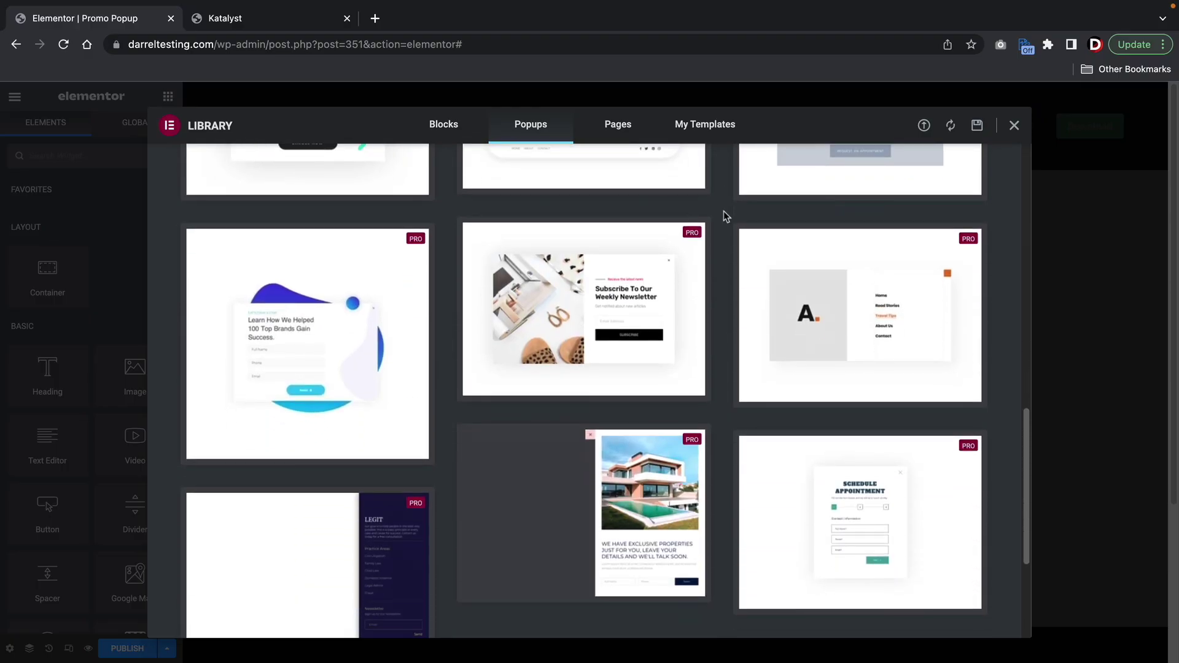
scroll(723, 215, "up", 20)
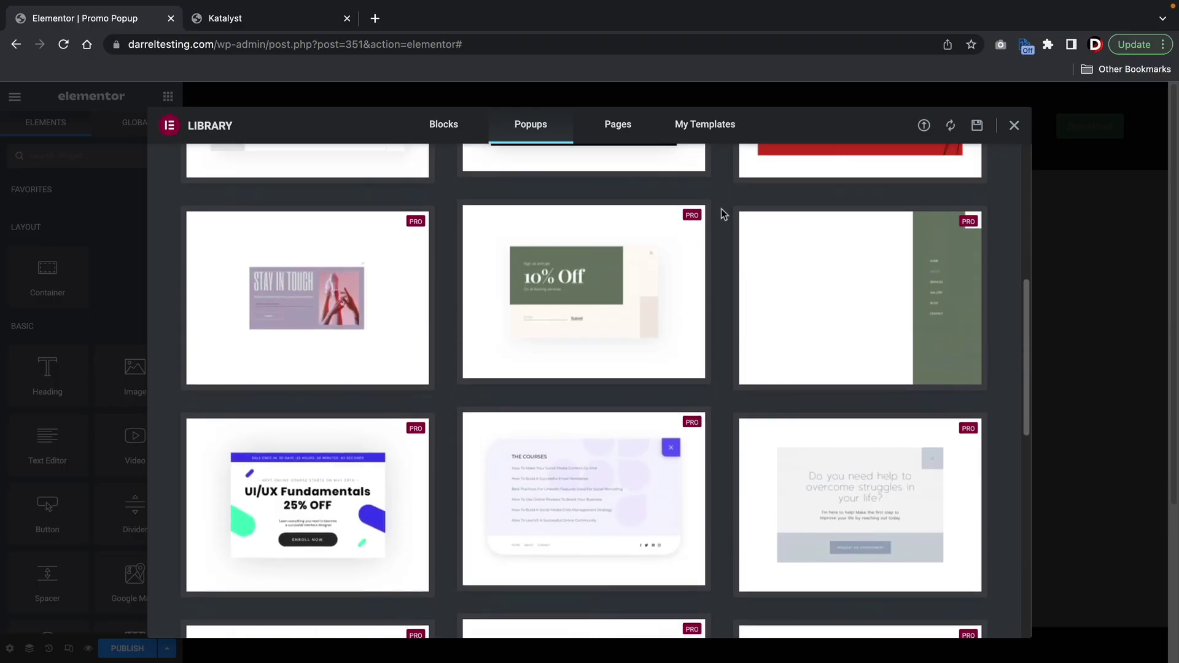
scroll(723, 214, "up", 1)
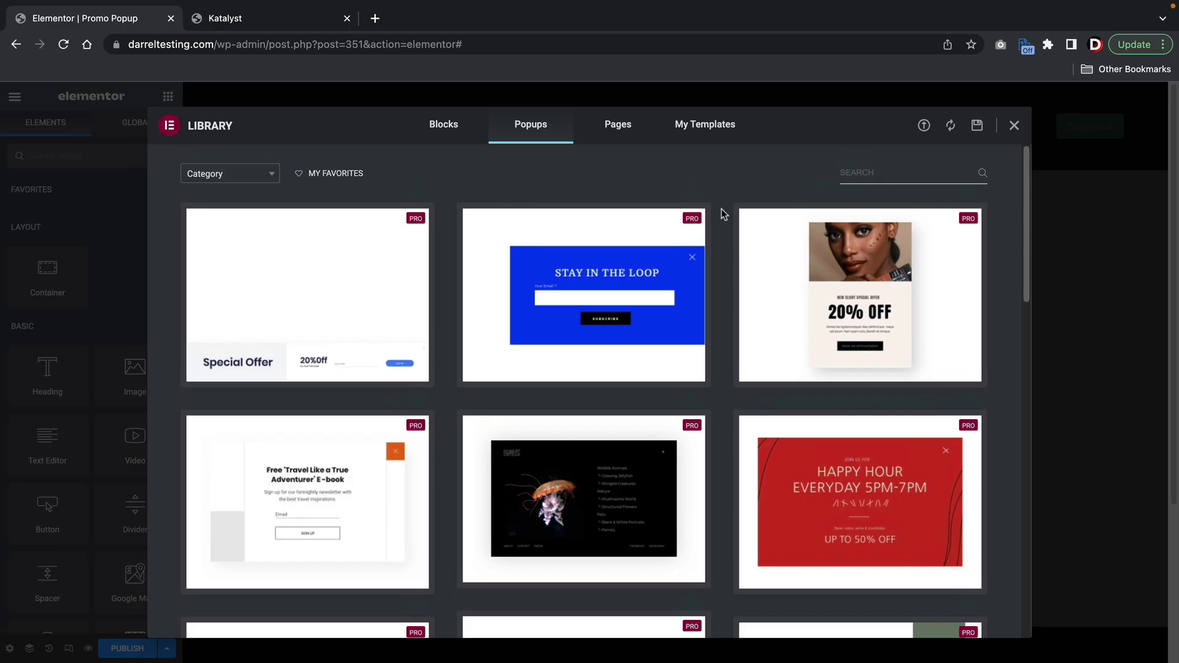
mouse_move(634, 253)
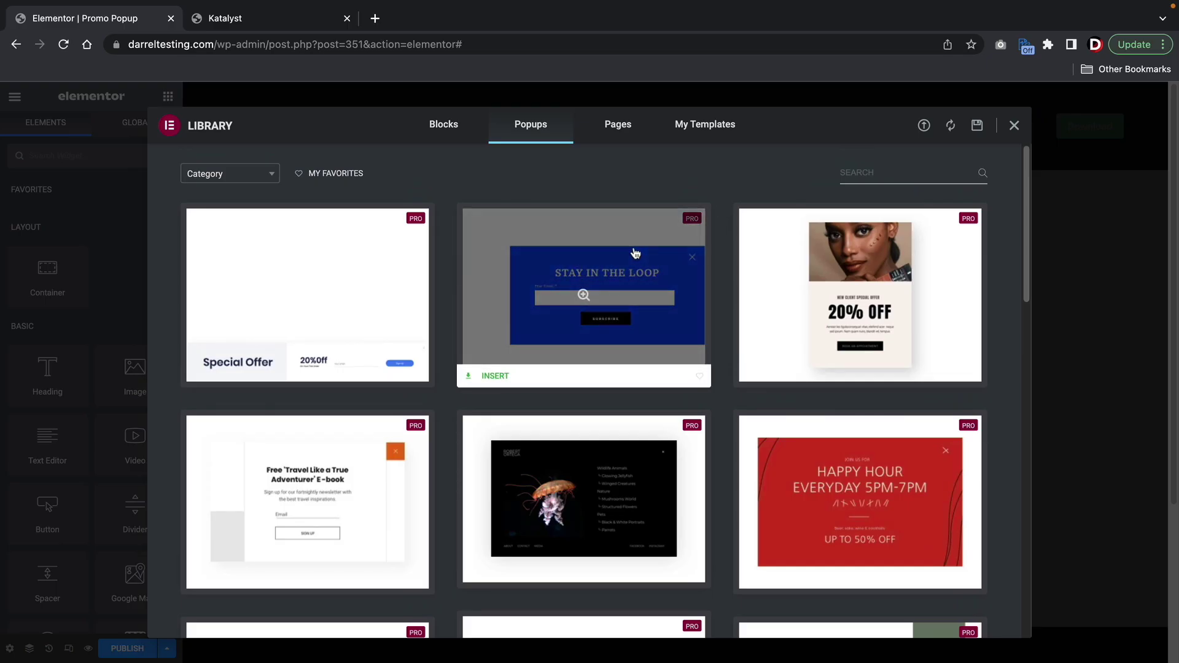
left_click(1013, 126)
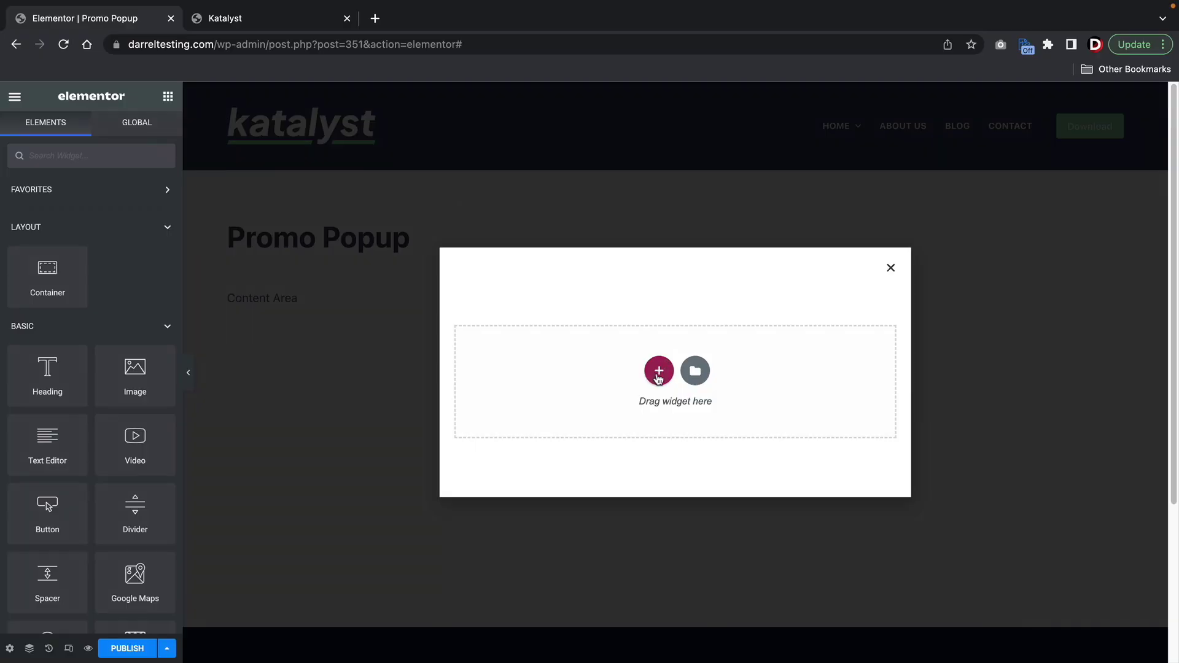
left_click(658, 371)
scroll(683, 321, "down", 4)
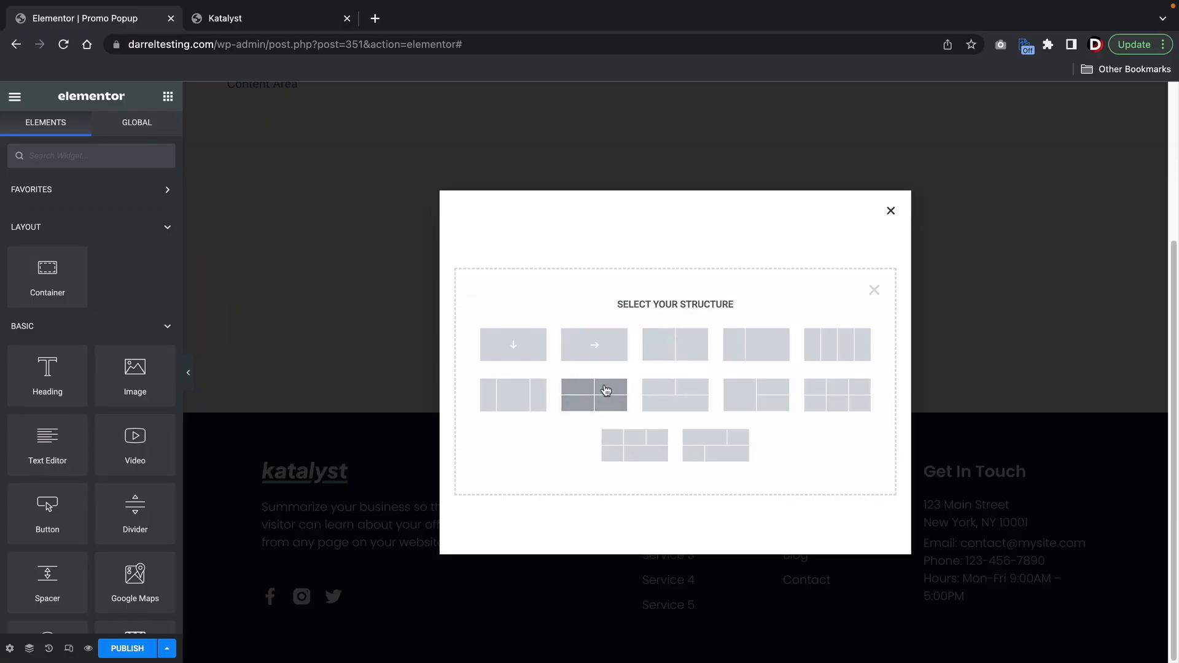
left_click(593, 395)
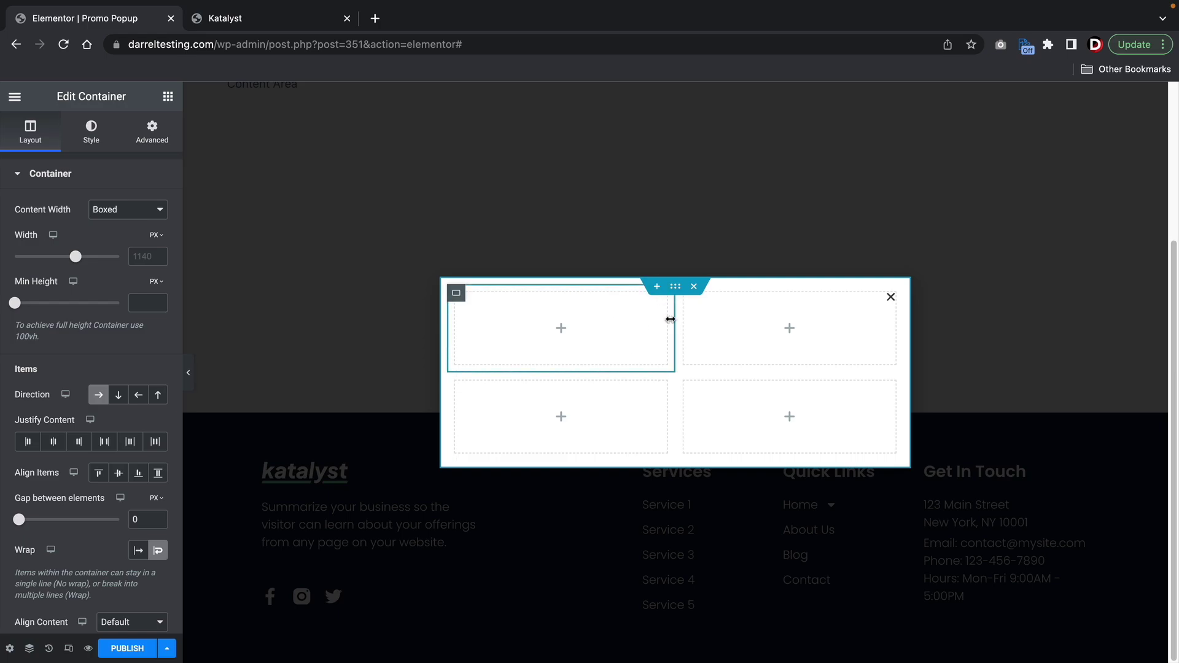
left_click_drag(681, 324, 719, 328)
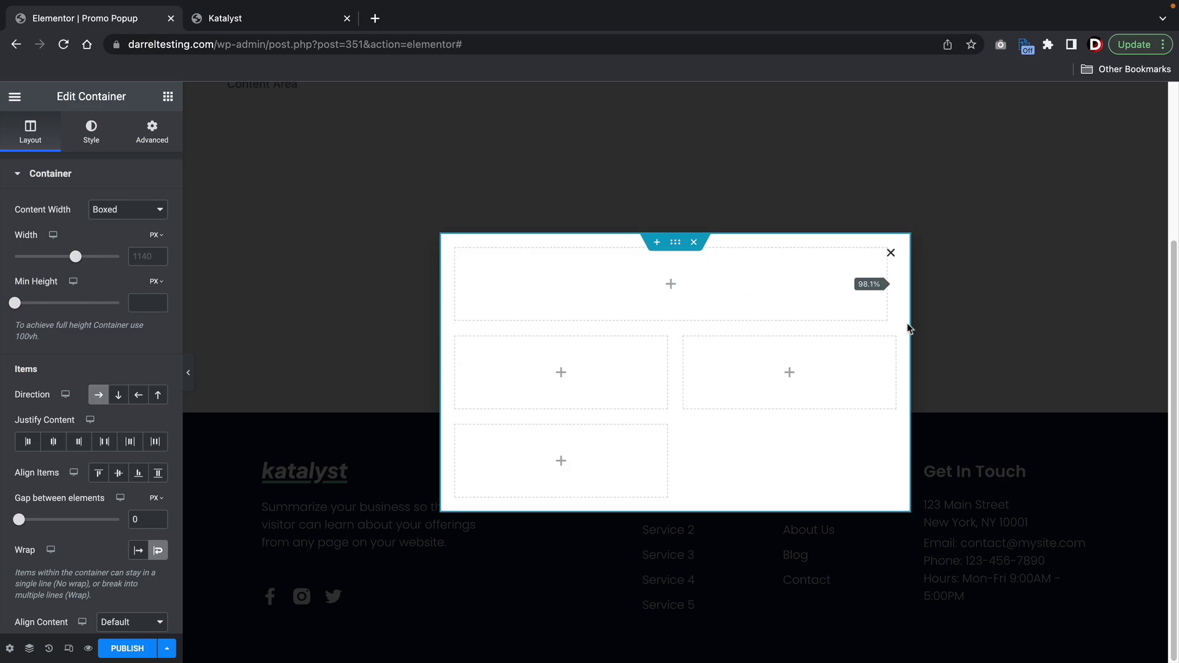
left_click_drag(909, 328, 915, 324)
- Place an Image widget in the top cell showing the photo of the man on the phone
left_click(168, 96)
left_click_drag(123, 385, 618, 284)
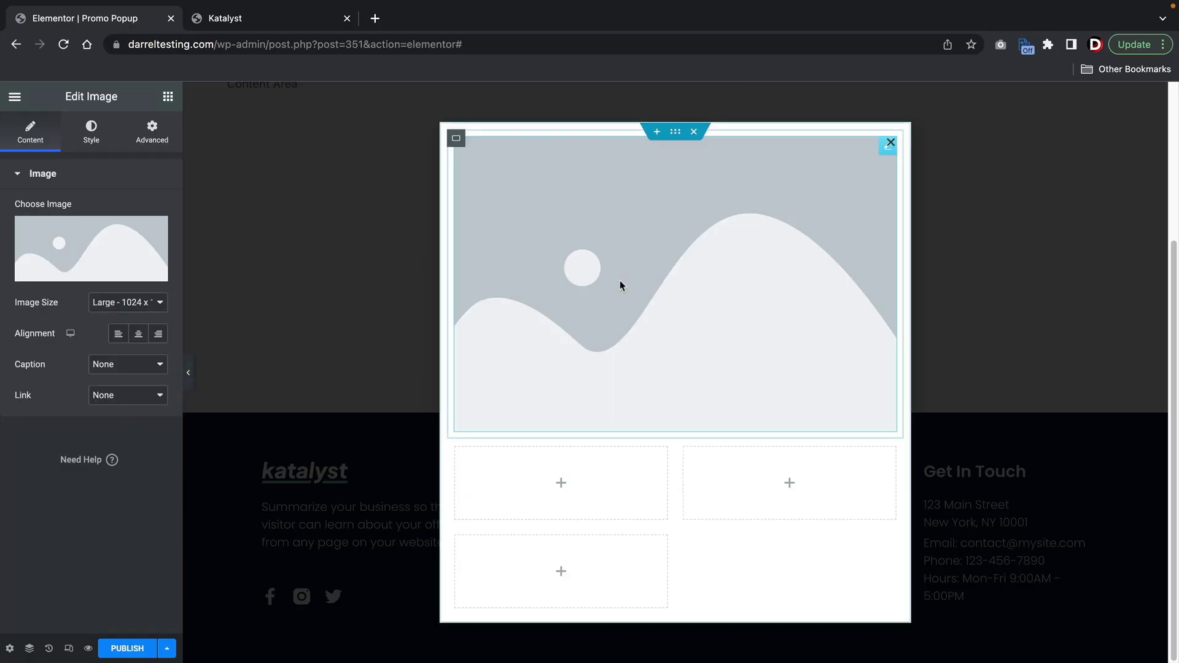
left_click(136, 248)
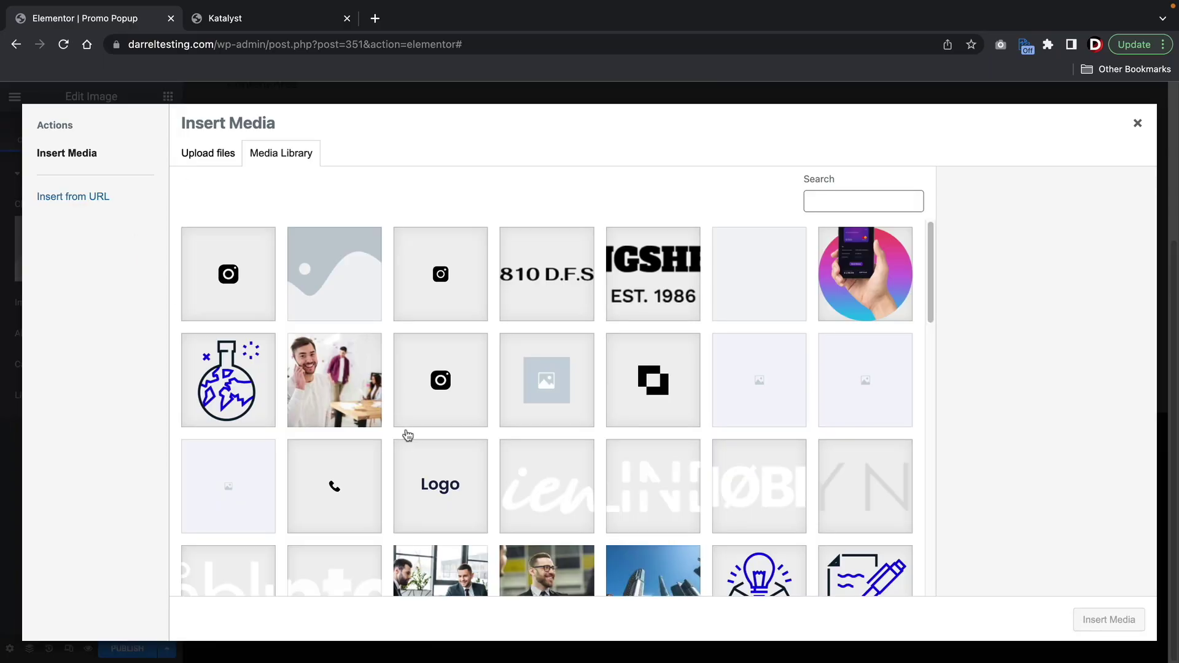
left_click(319, 372)
left_click(1102, 619)
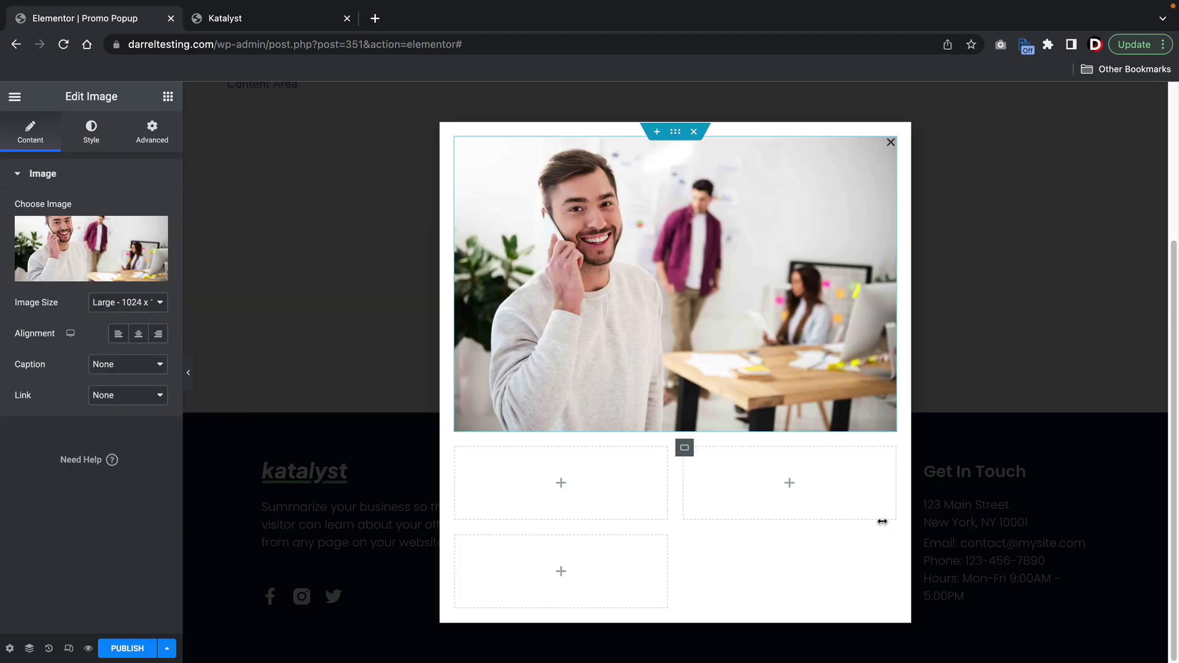
- Add a heading in the left cell reading 'Subscribe For Free Stuff'
left_click(168, 97)
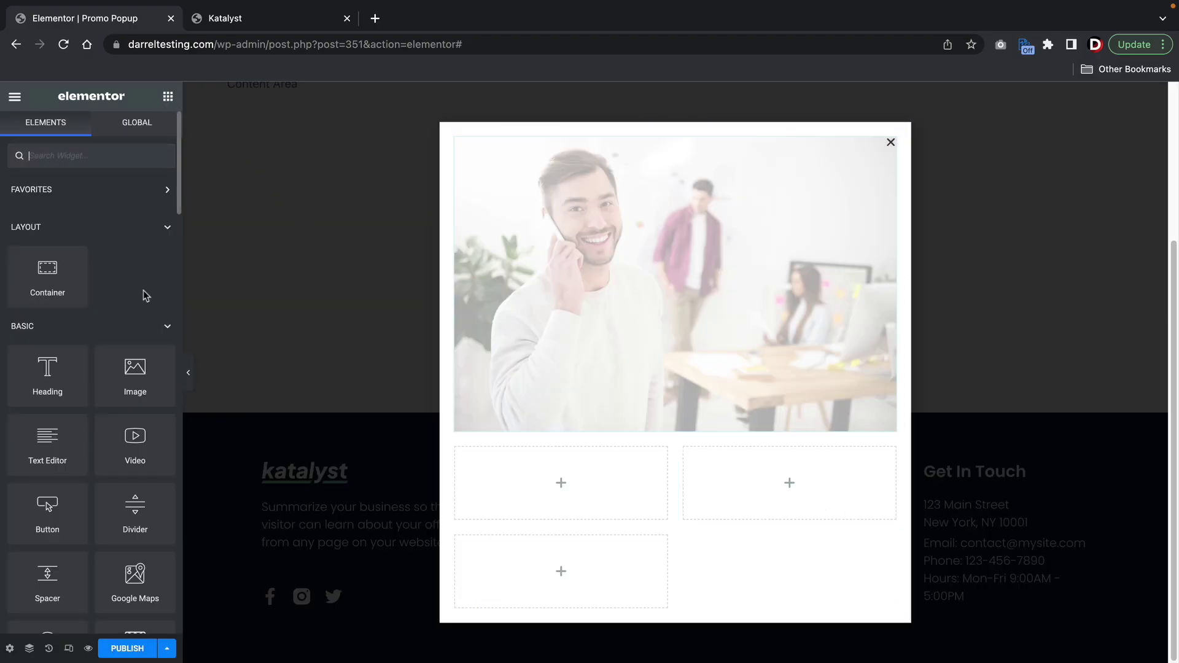
left_click_drag(56, 381, 599, 492)
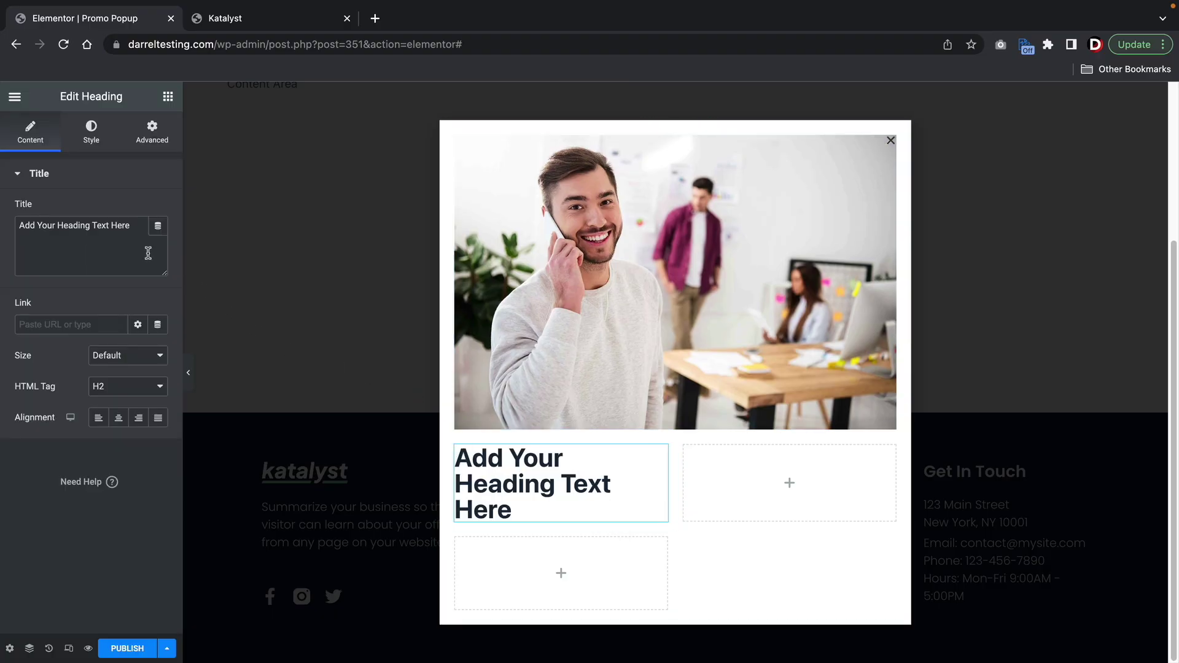
left_click(129, 228)
triple_click(129, 228)
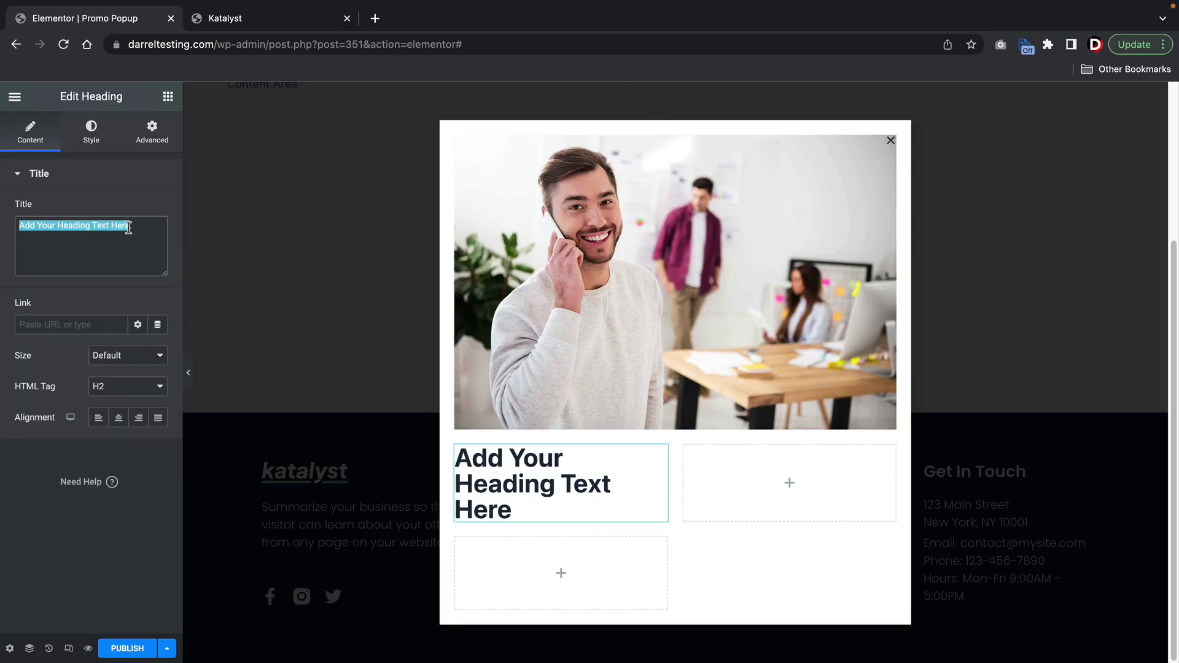
type("Subscribe For Free Stuff")
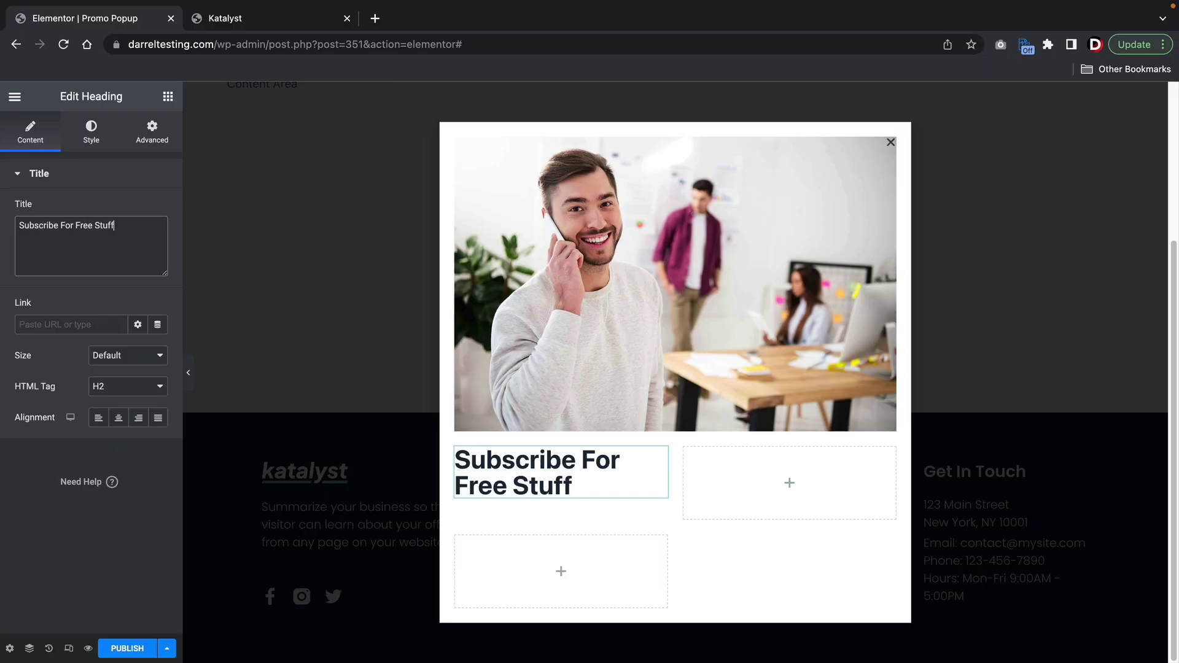
- Set the heading's typography family to Poppins and search the widgets for 'form'
left_click(92, 130)
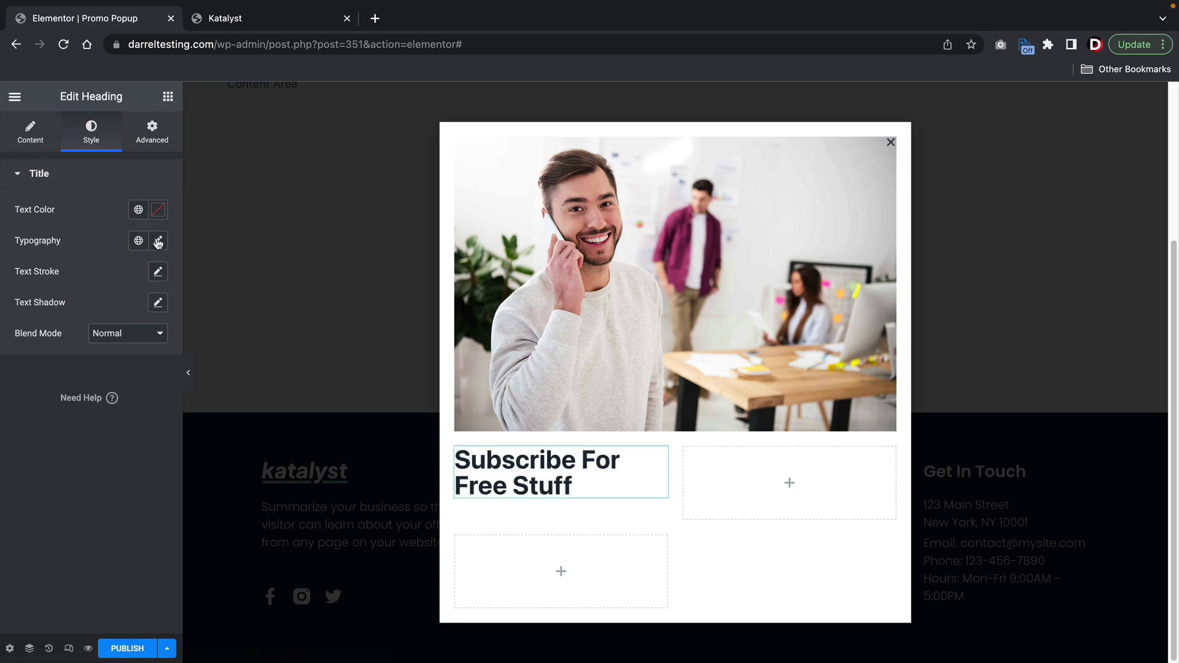
left_click(158, 240)
left_click(114, 307)
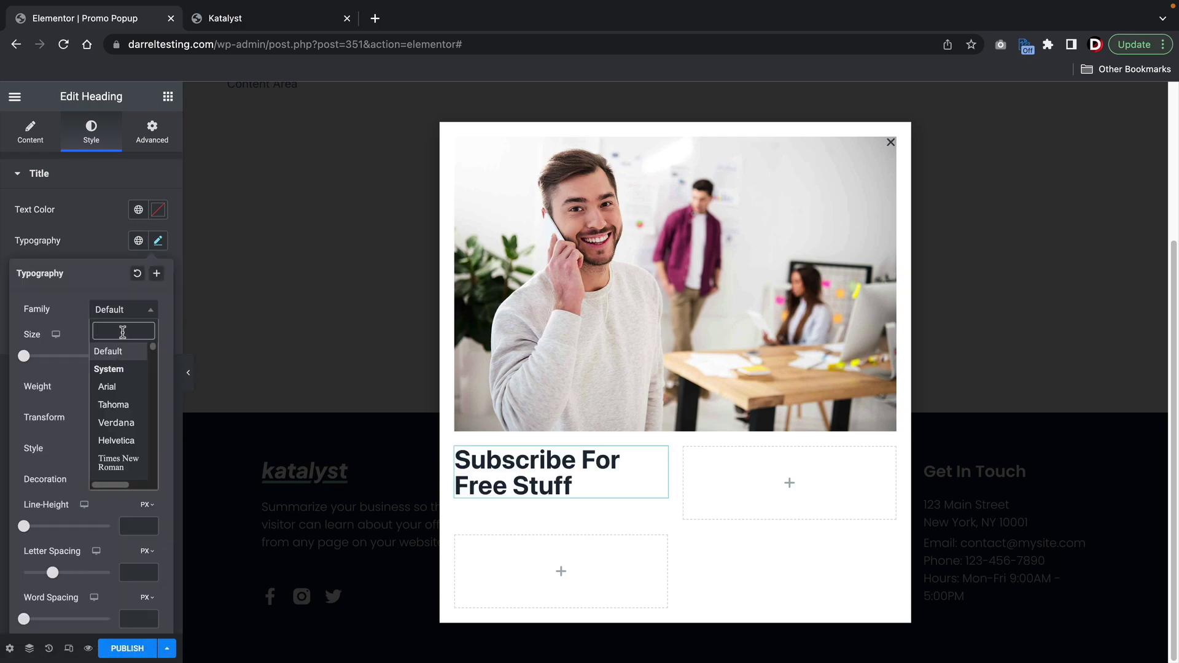
type("popp")
left_click(117, 369)
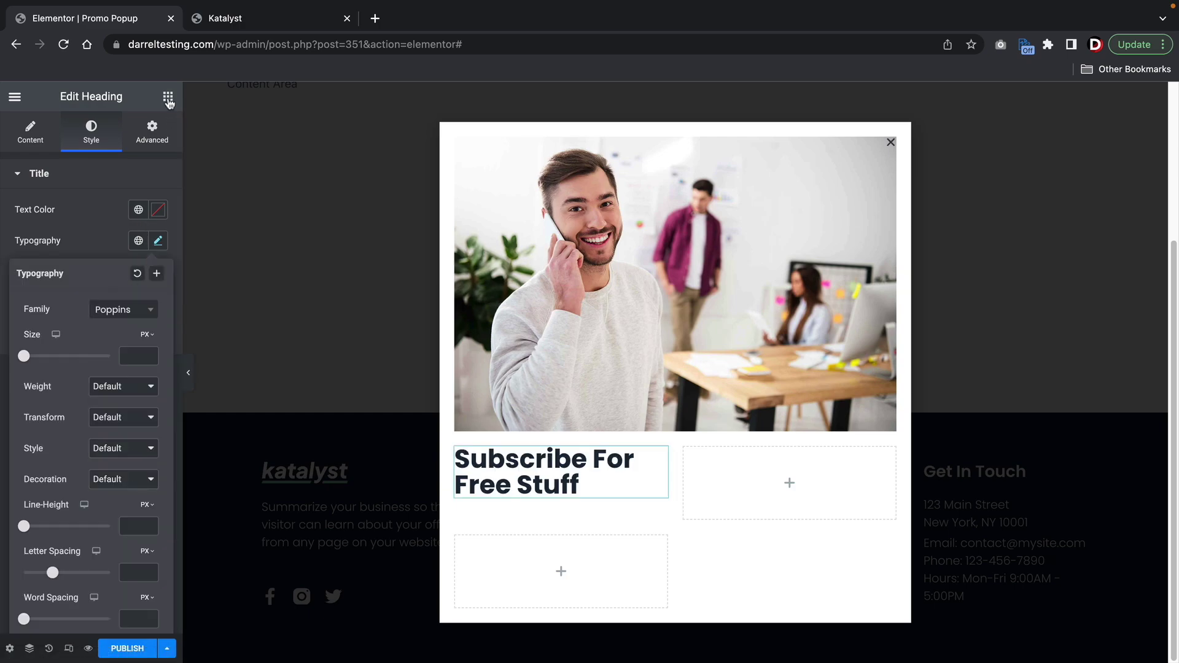
left_click(168, 97)
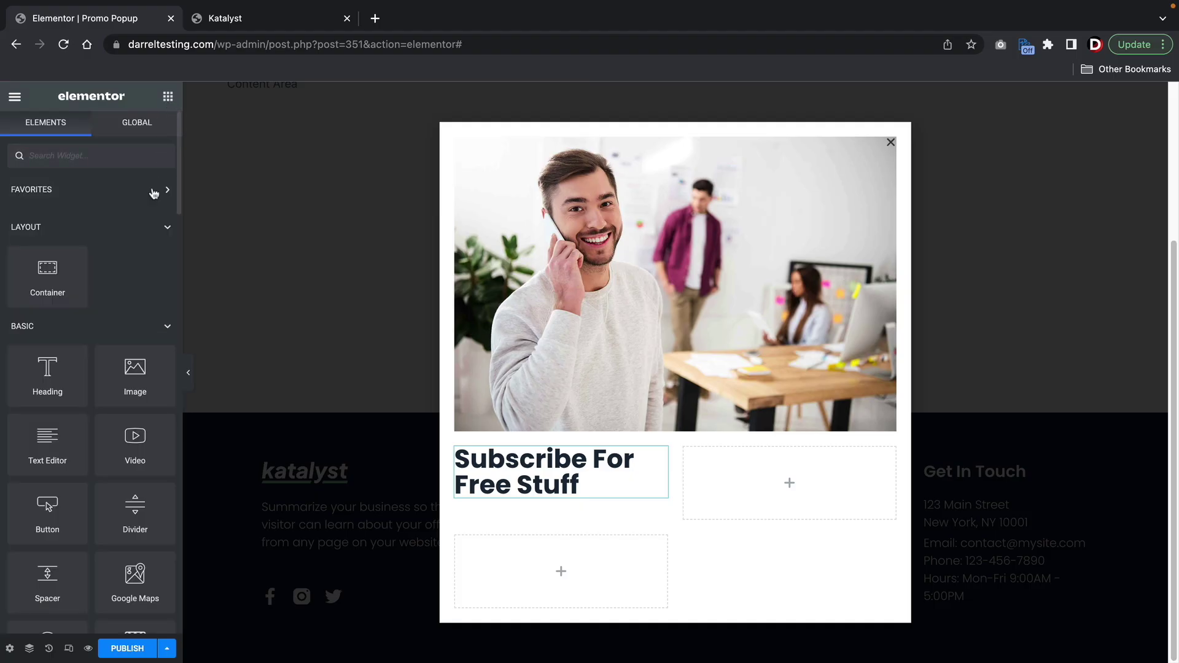
type("form")
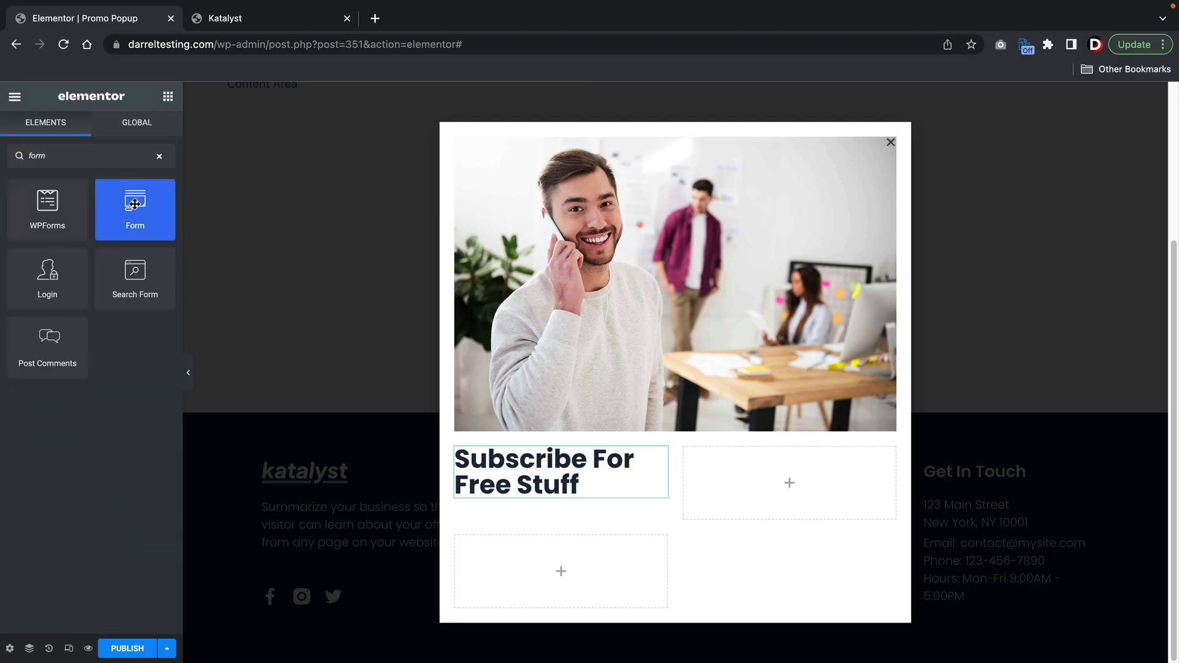
- Add a Form widget in the right column, keeping only the Email field and Send button
left_click_drag(134, 204, 776, 462)
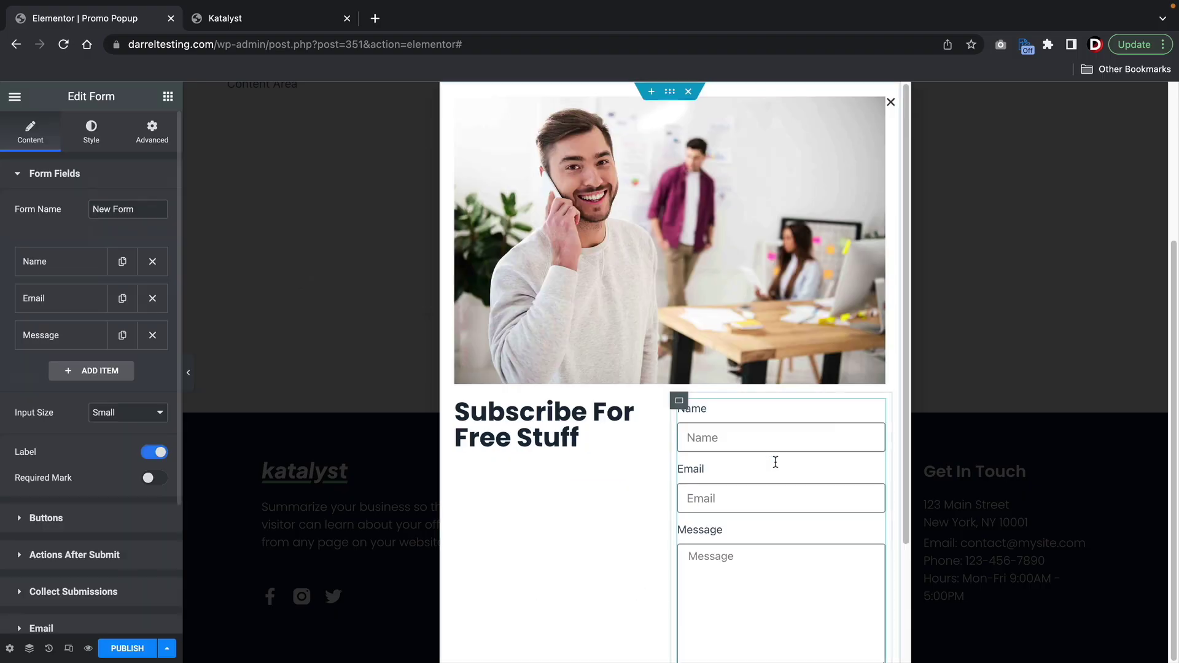
left_click(152, 337)
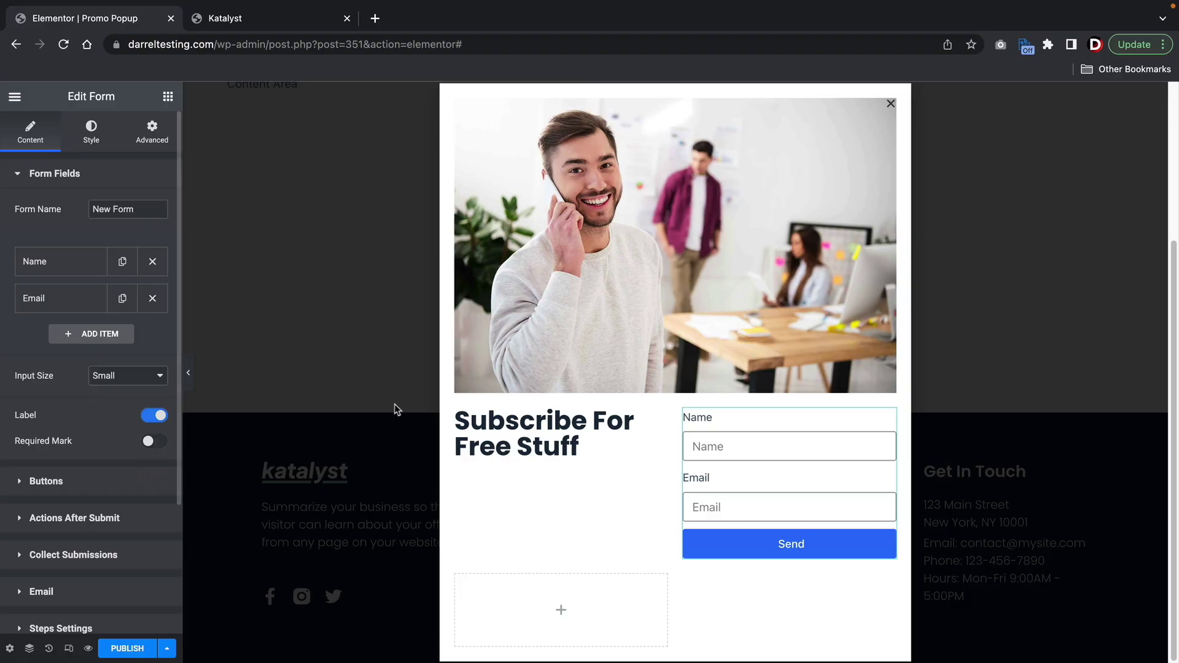
left_click(152, 262)
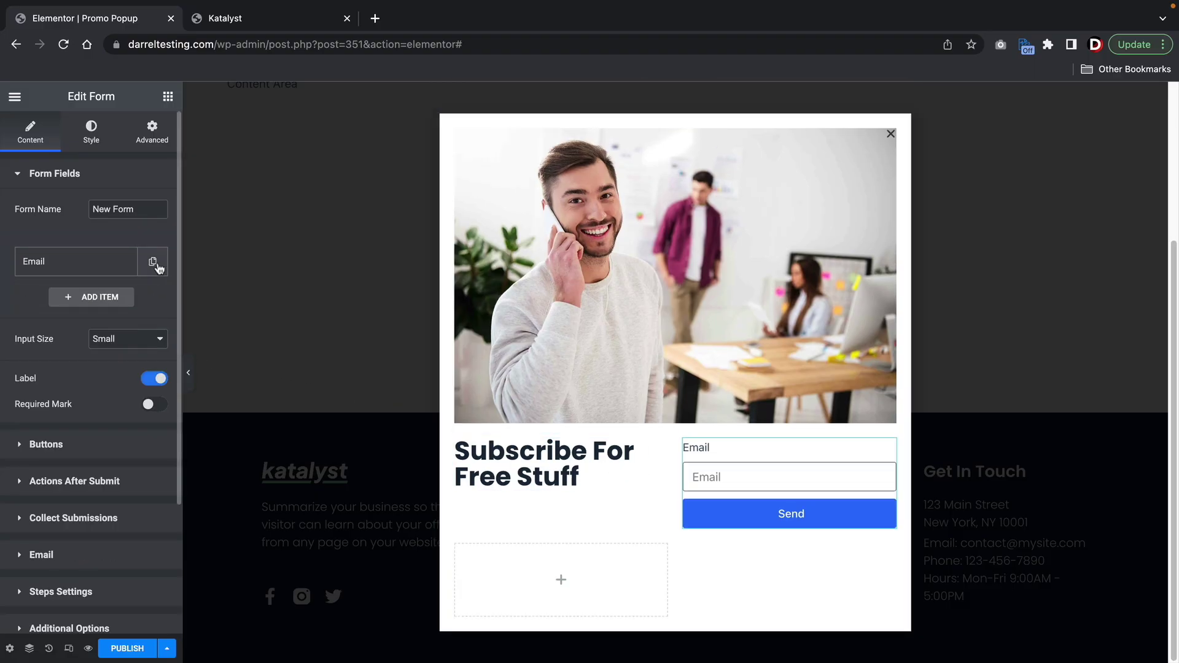
left_click(92, 138)
scroll(61, 400, "down", 3)
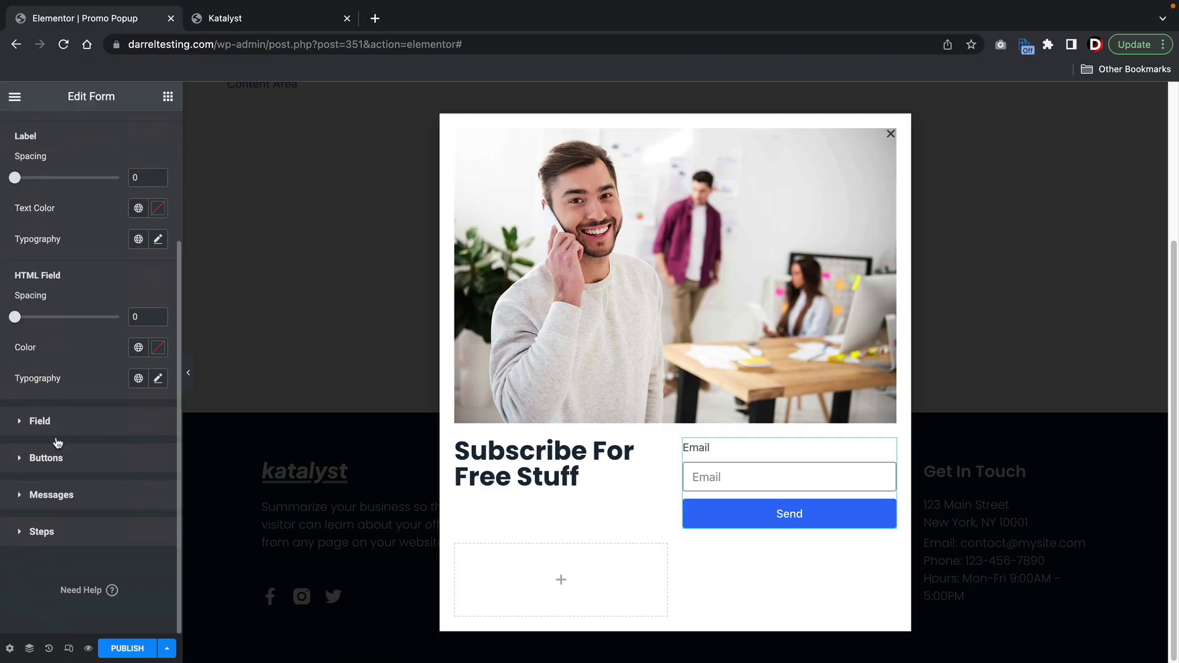
left_click(64, 468)
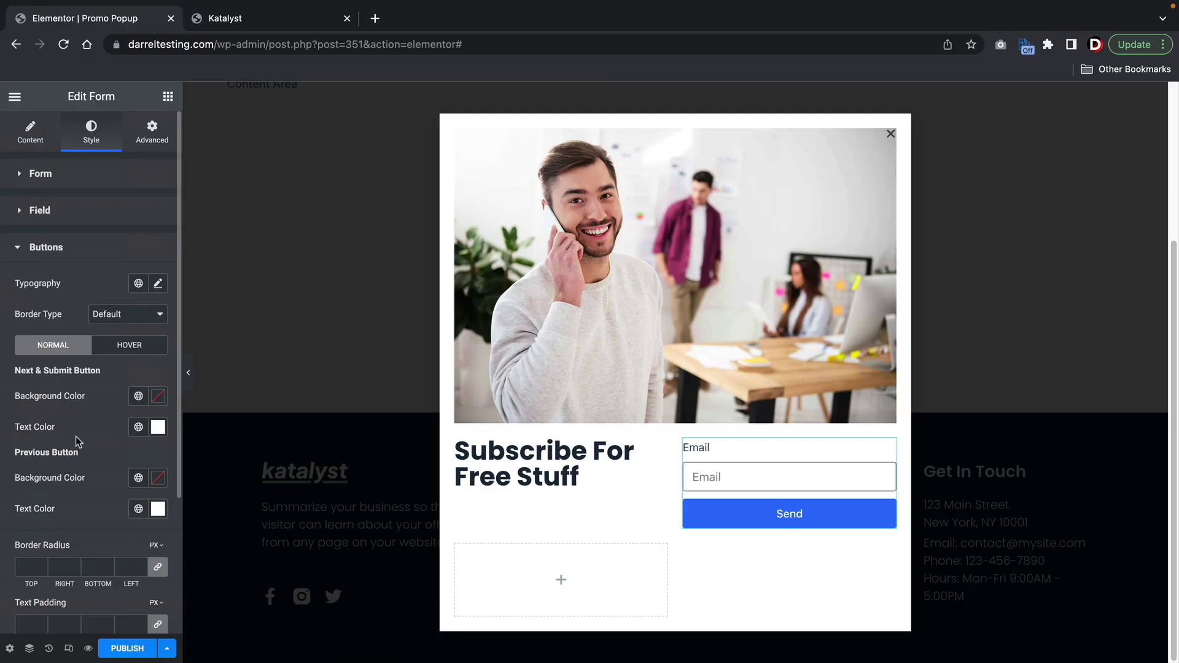
- Make the Send button's background colour near-black, #1A1616
left_click(158, 397)
left_click_drag(145, 516, 101, 562)
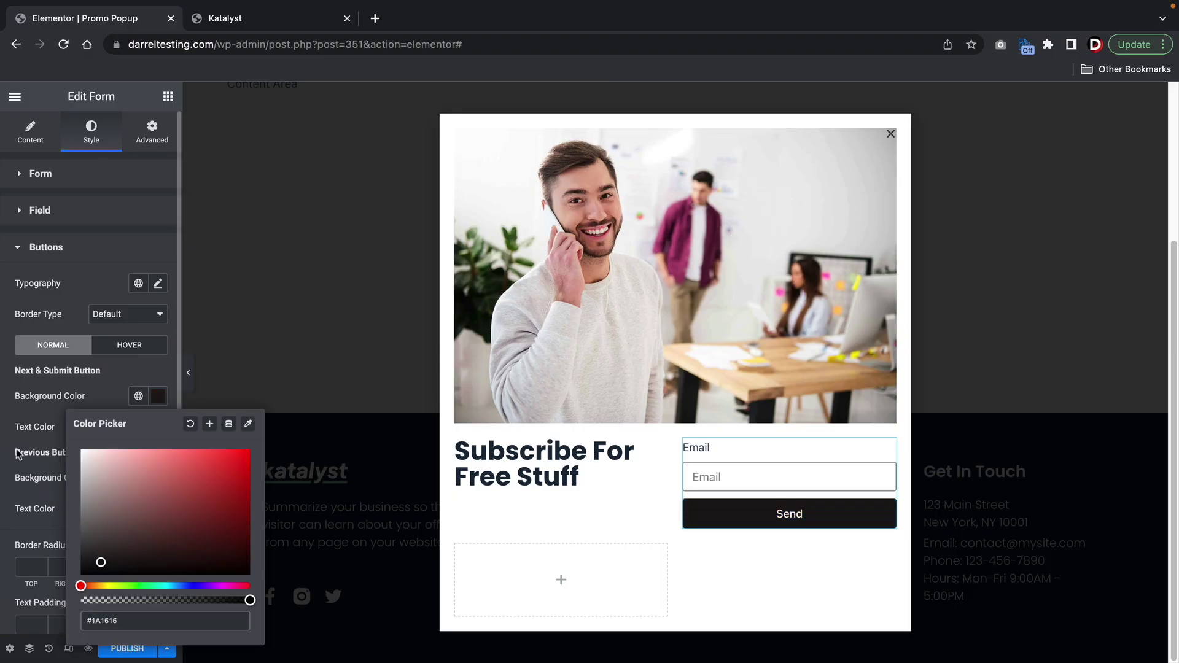
left_click(35, 433)
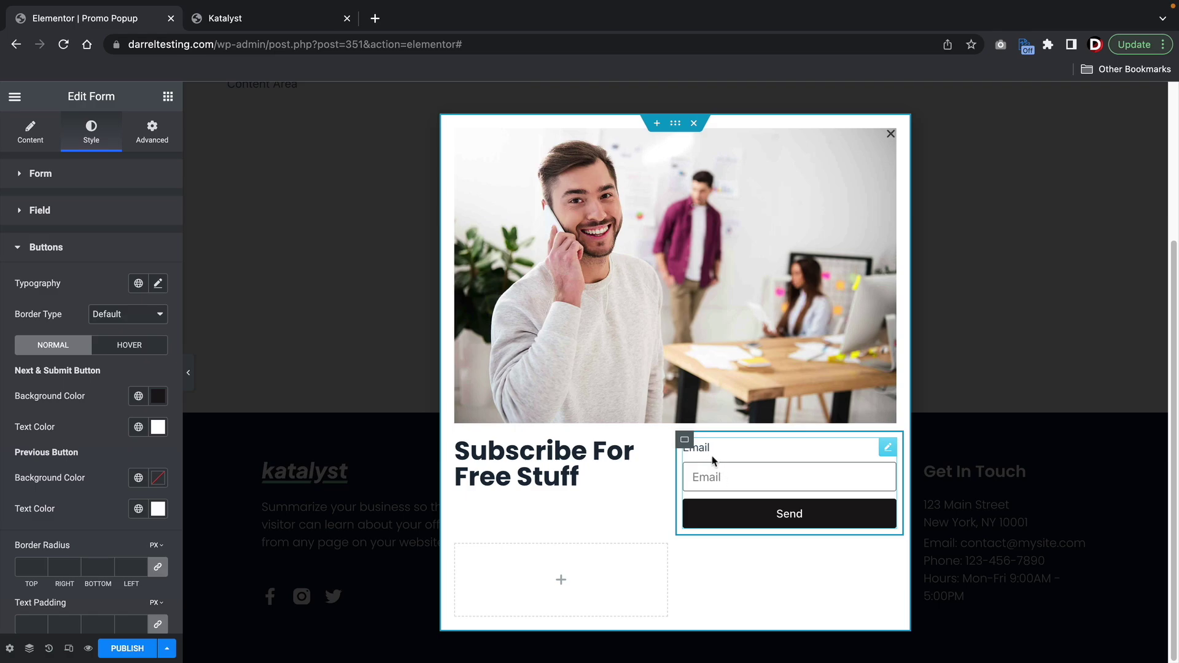
- Hide the Email field's label and delete the empty container below the heading
left_click(27, 132)
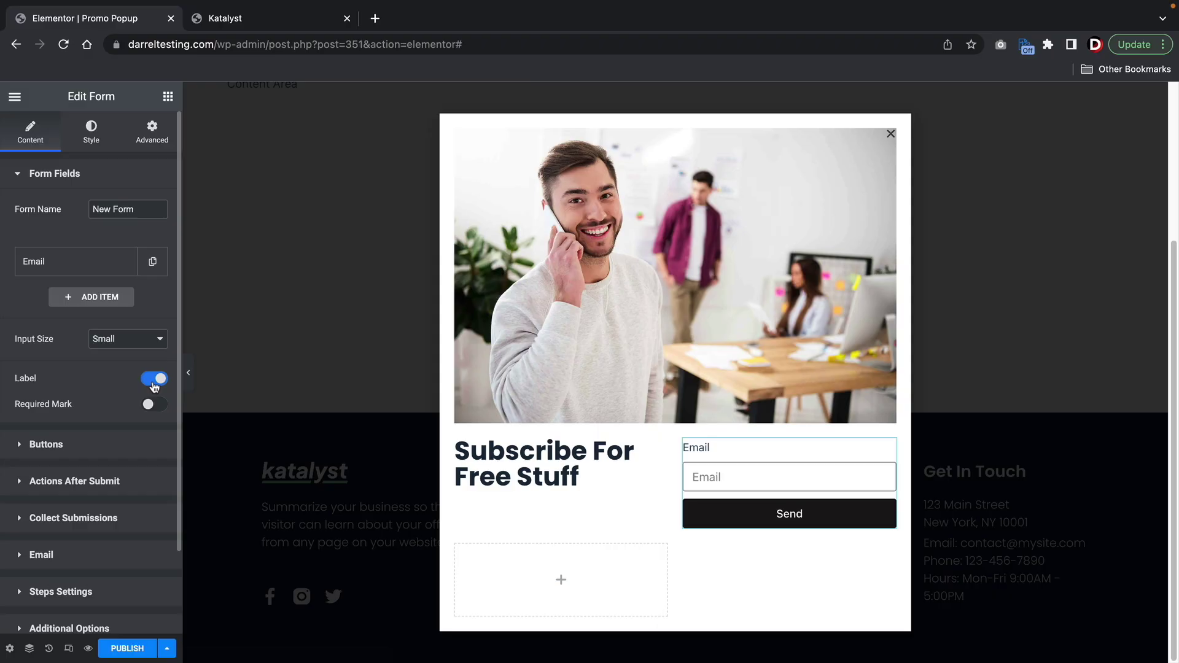
left_click(154, 379)
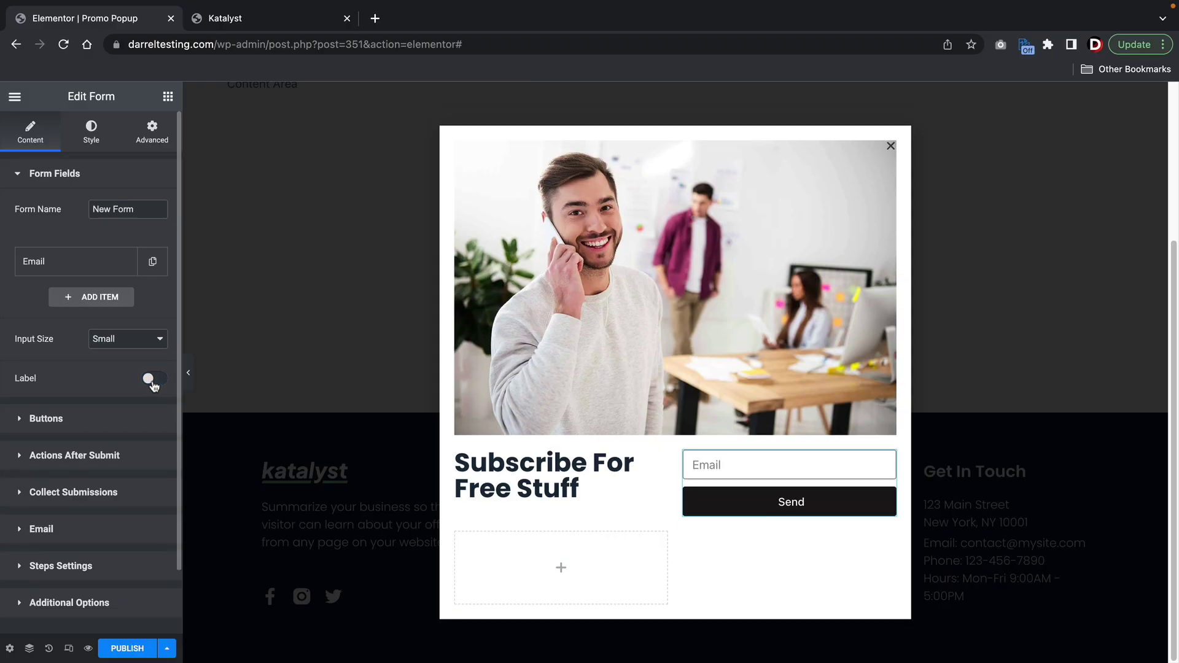
right_click(460, 548)
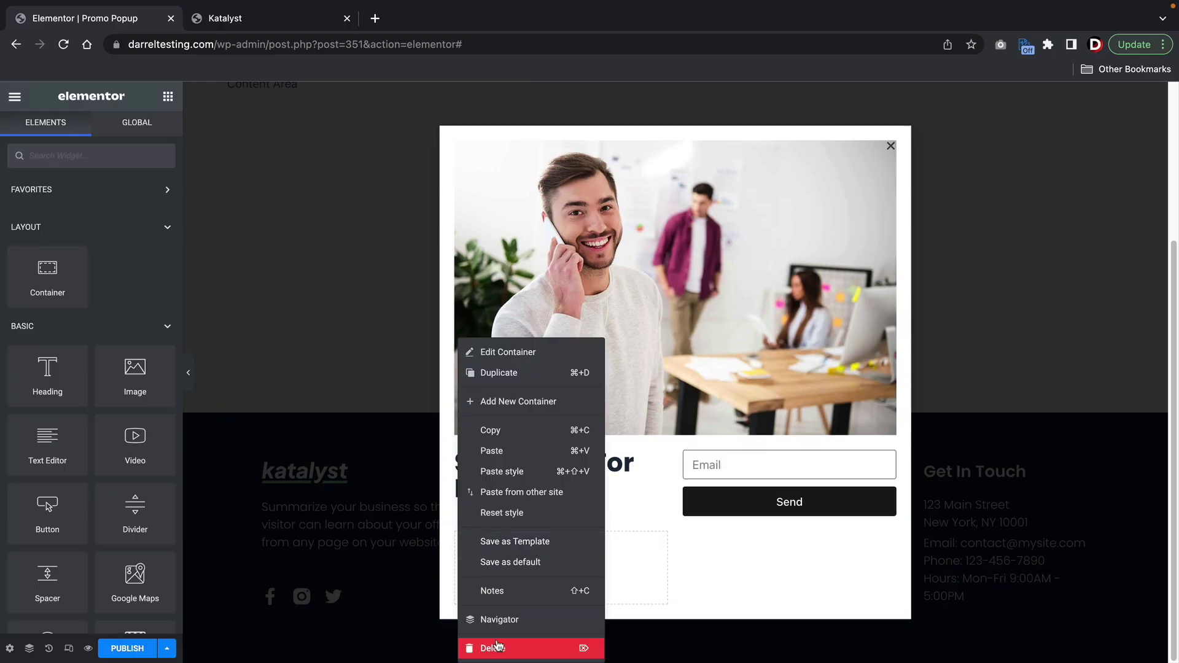
left_click(497, 648)
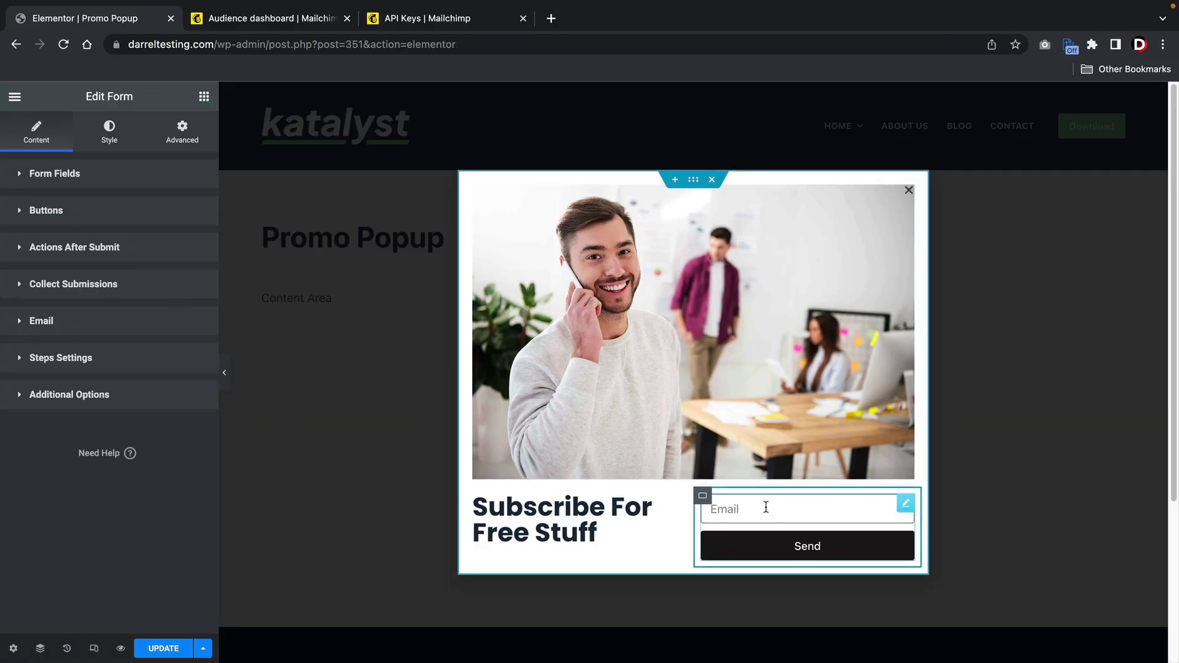
- Add MailChimp to the form's Actions After Submit and expand its API Key and Audience settings
left_click(76, 248)
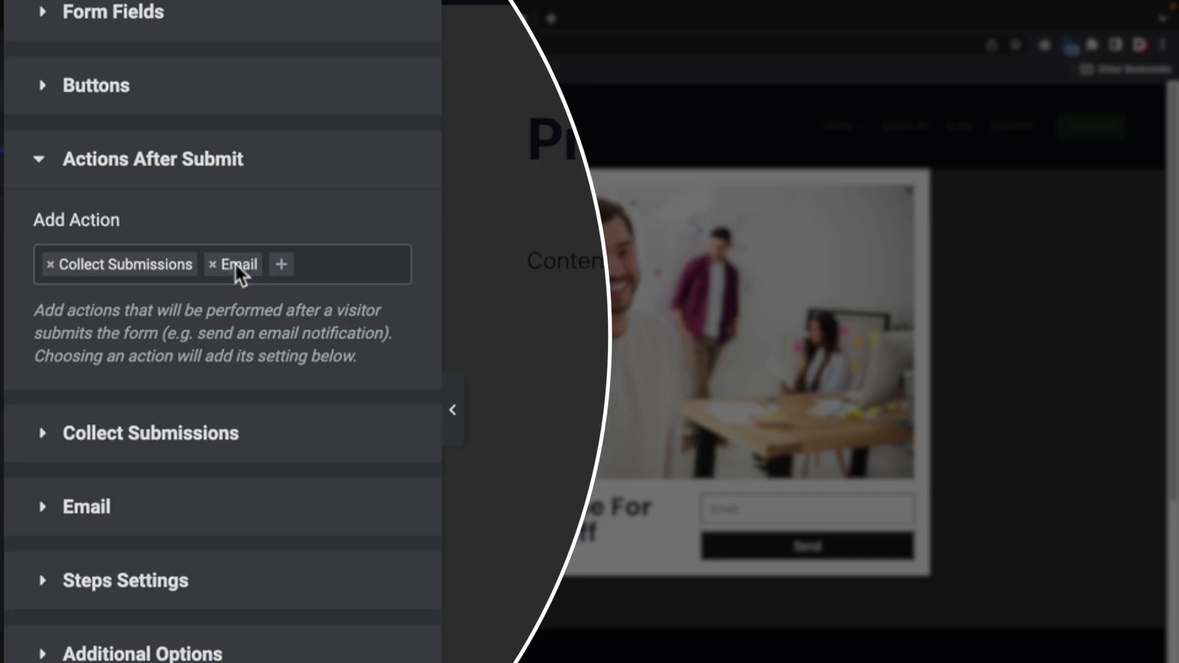
left_click(281, 265)
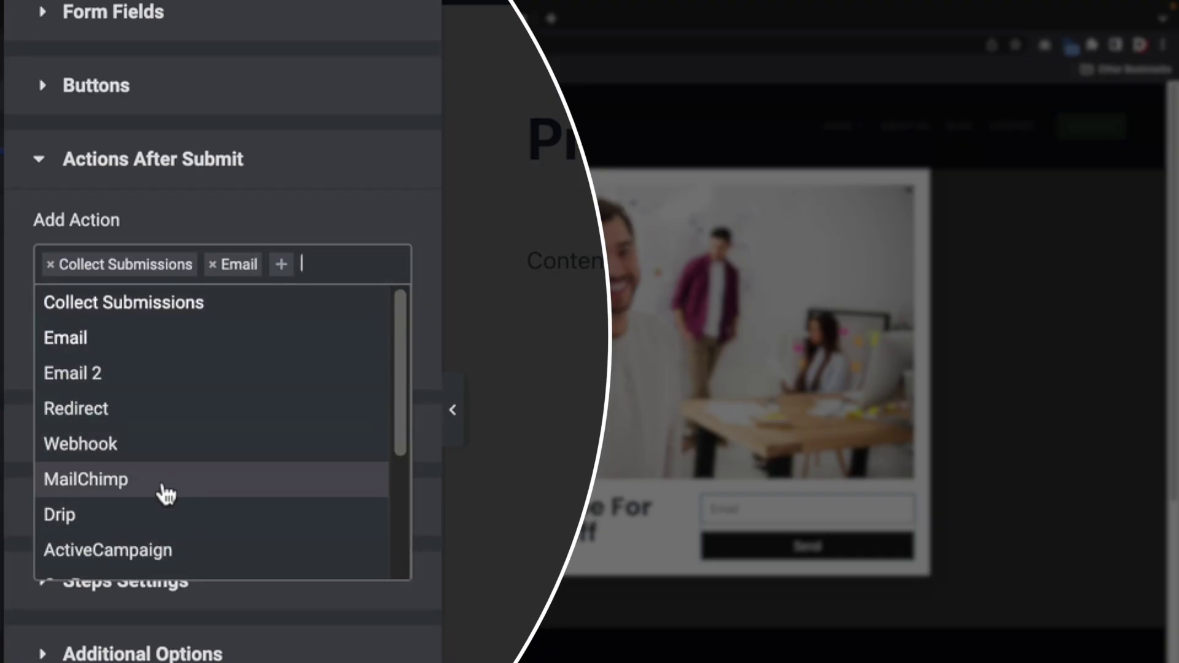
scroll(163, 491, "down", 1)
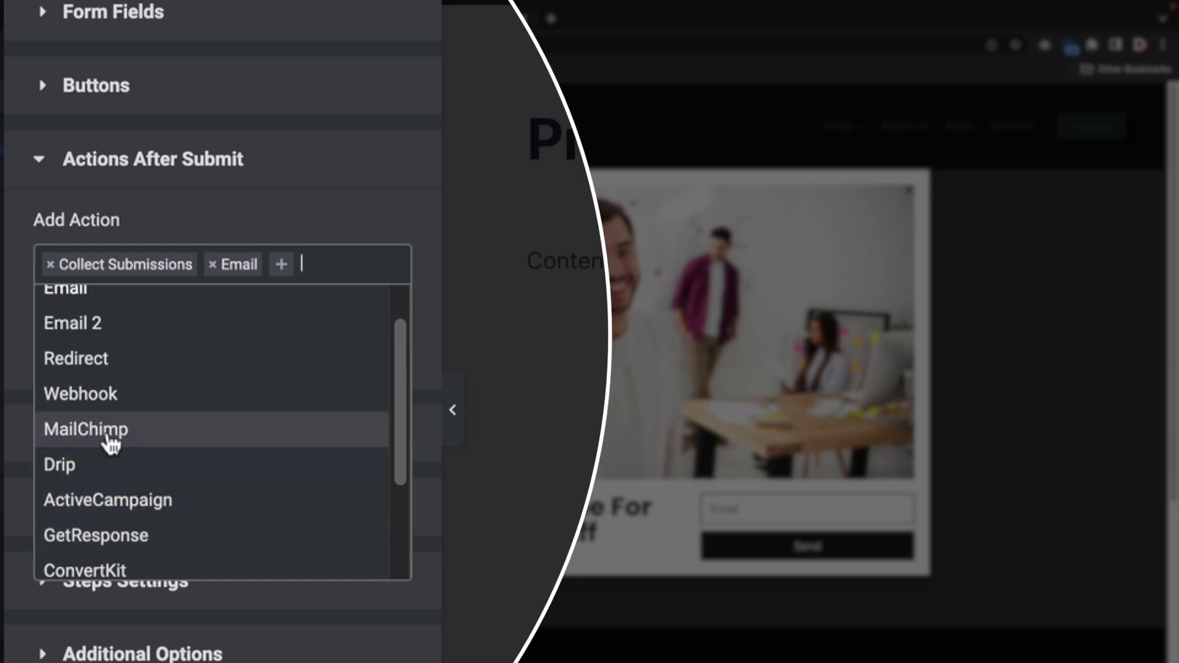
scroll(114, 500, "down", 1)
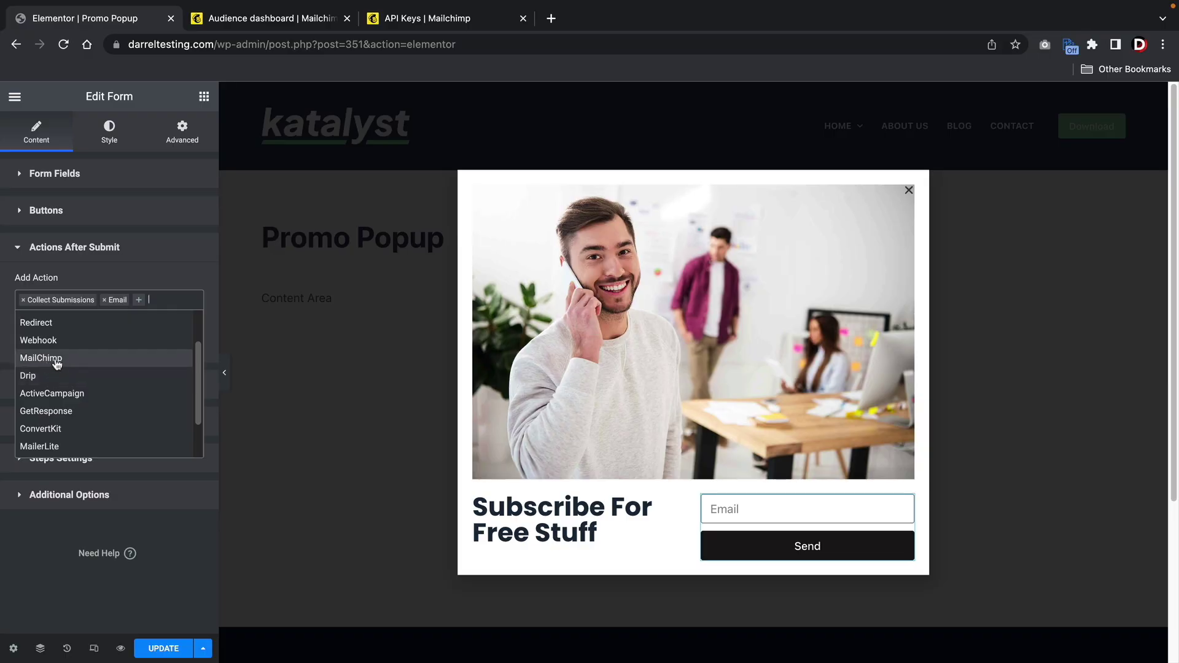
left_click(70, 364)
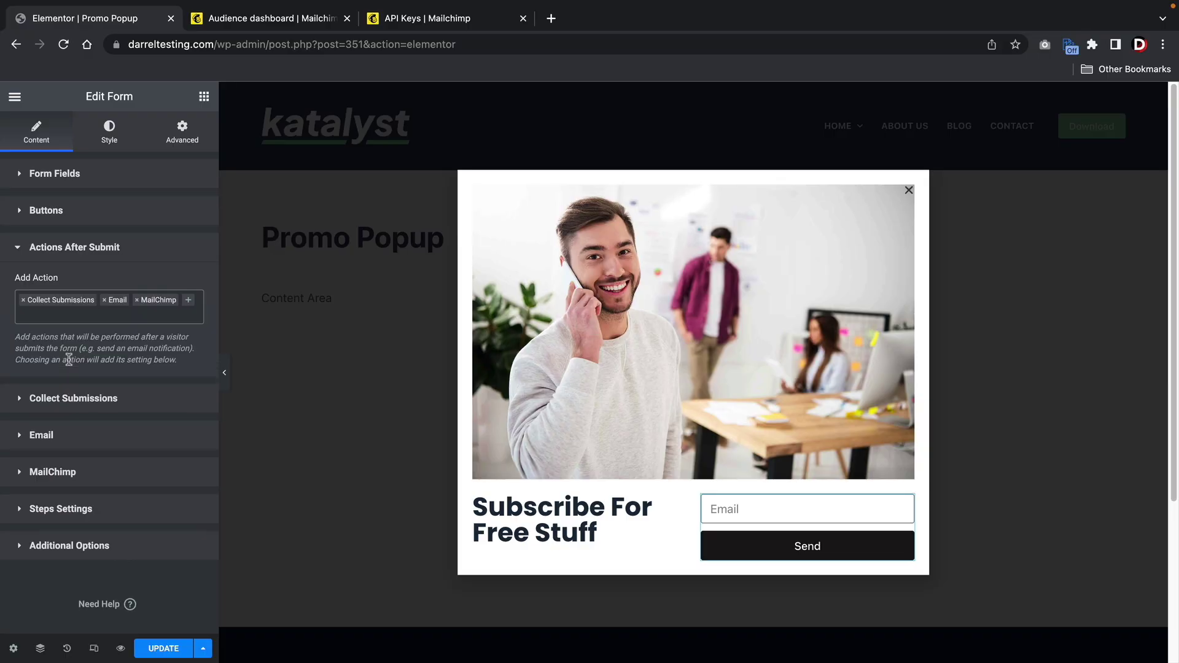
left_click(72, 399)
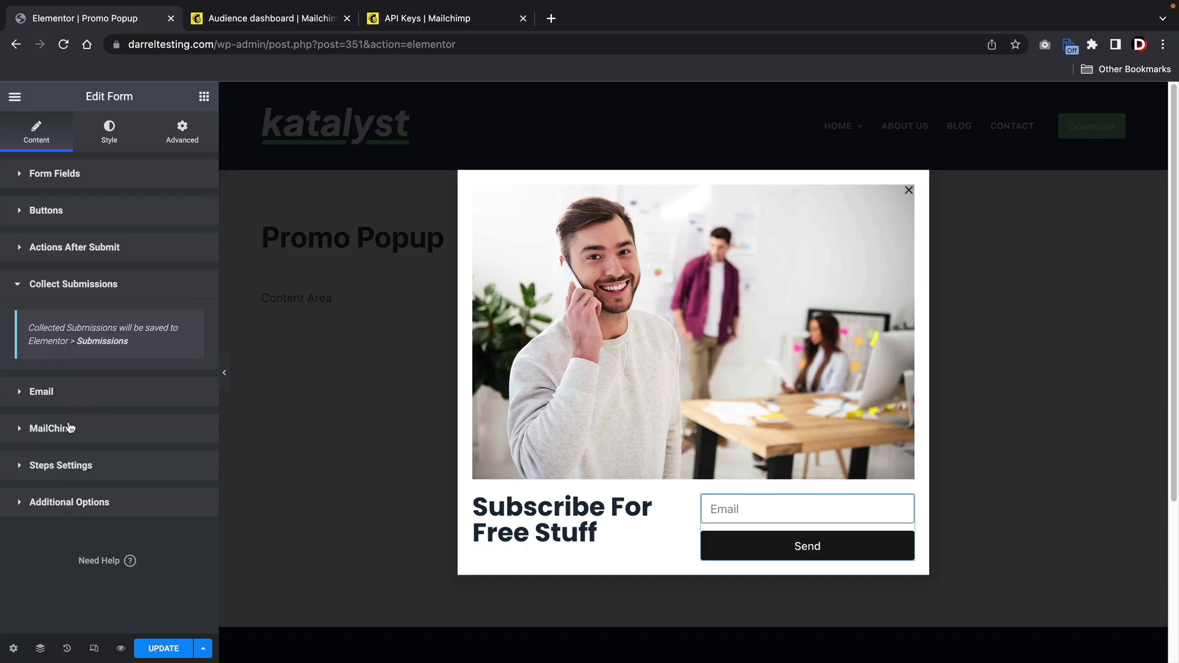
left_click(67, 429)
scroll(76, 392, "down", 2)
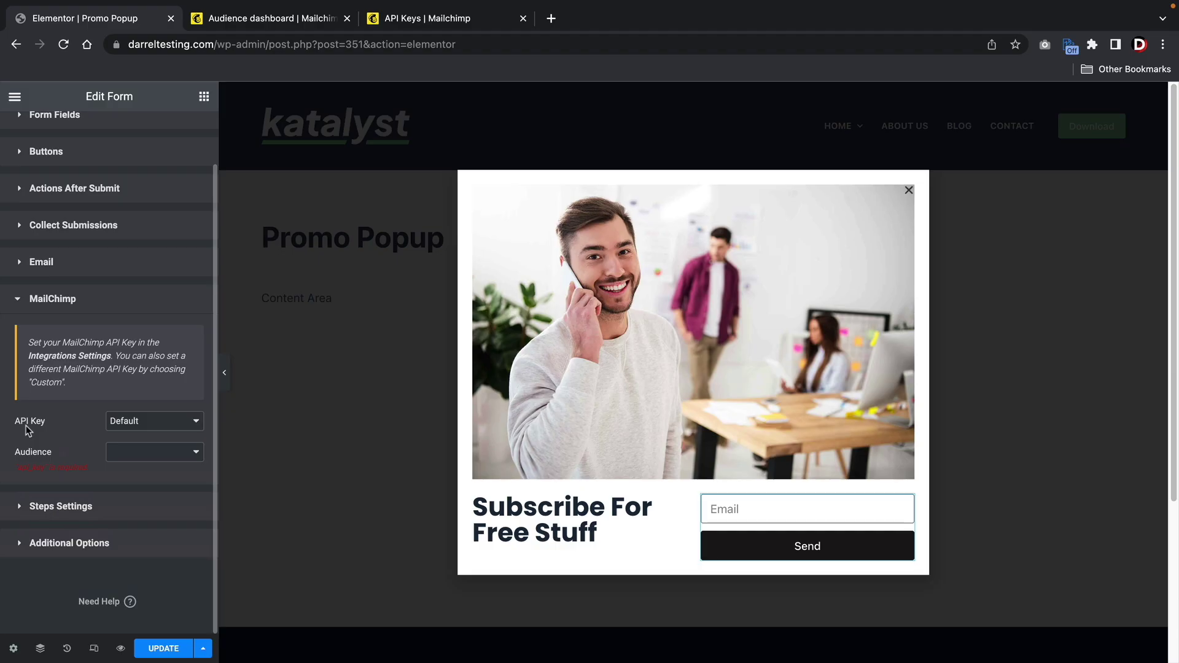
- Generate a Mailchimp API key named 'New Website', copy it, and return to the audience dashboard
left_click(299, 19)
left_click(398, 19)
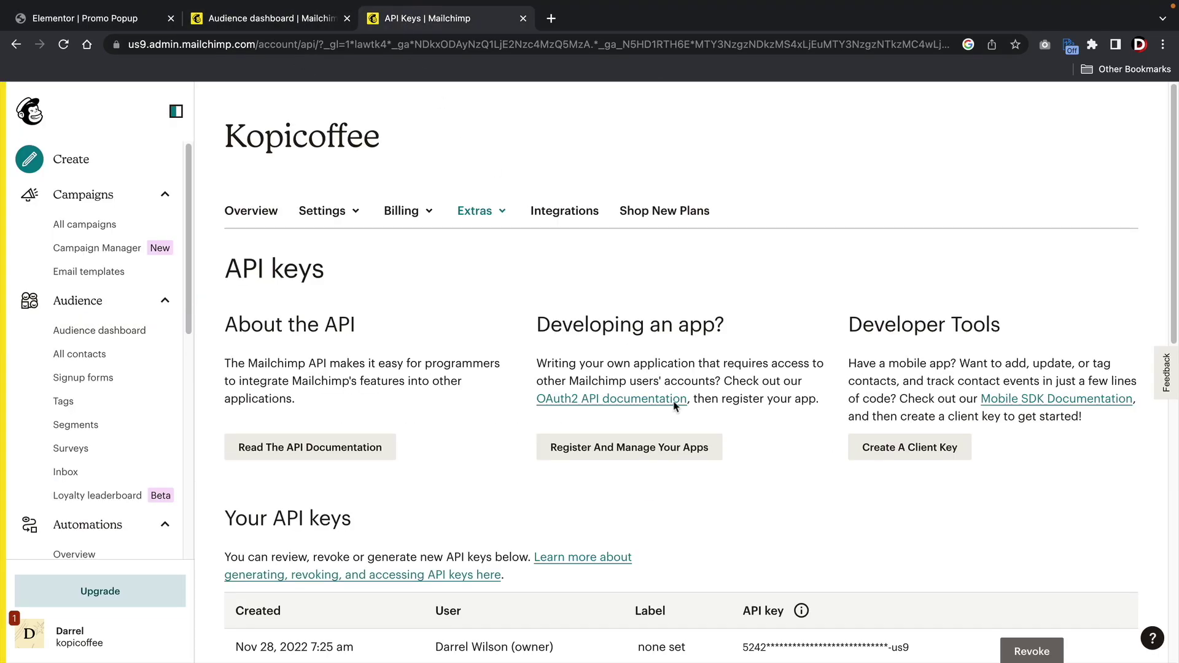
scroll(679, 418, "down", 5)
left_click(312, 455)
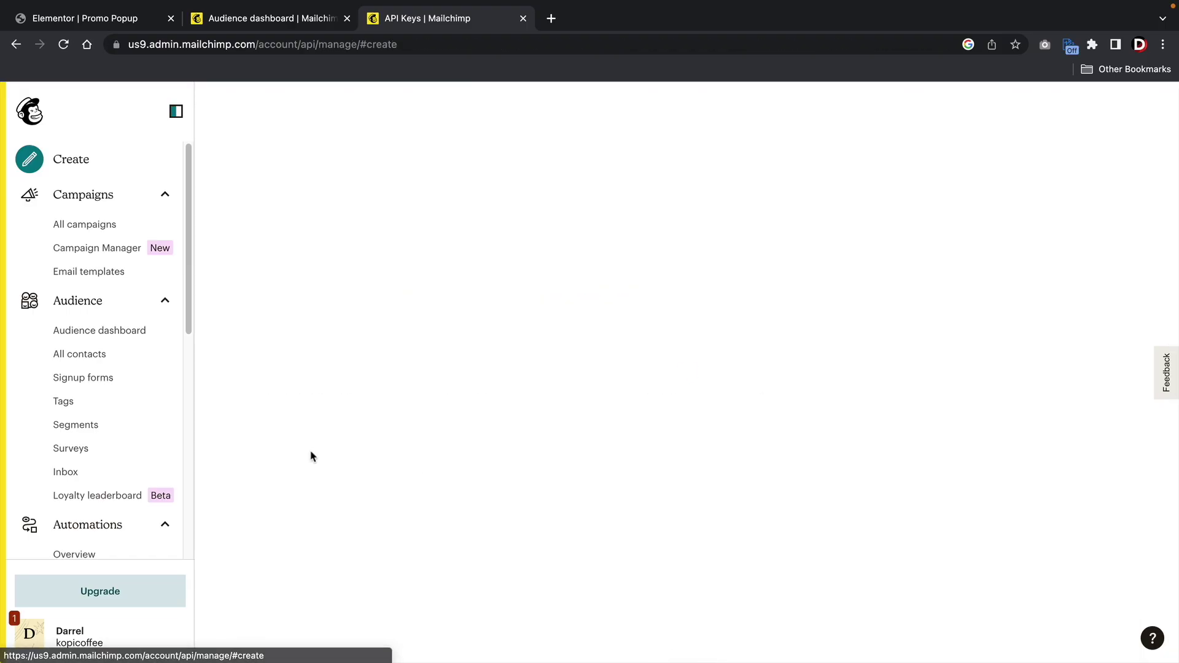
left_click(347, 289)
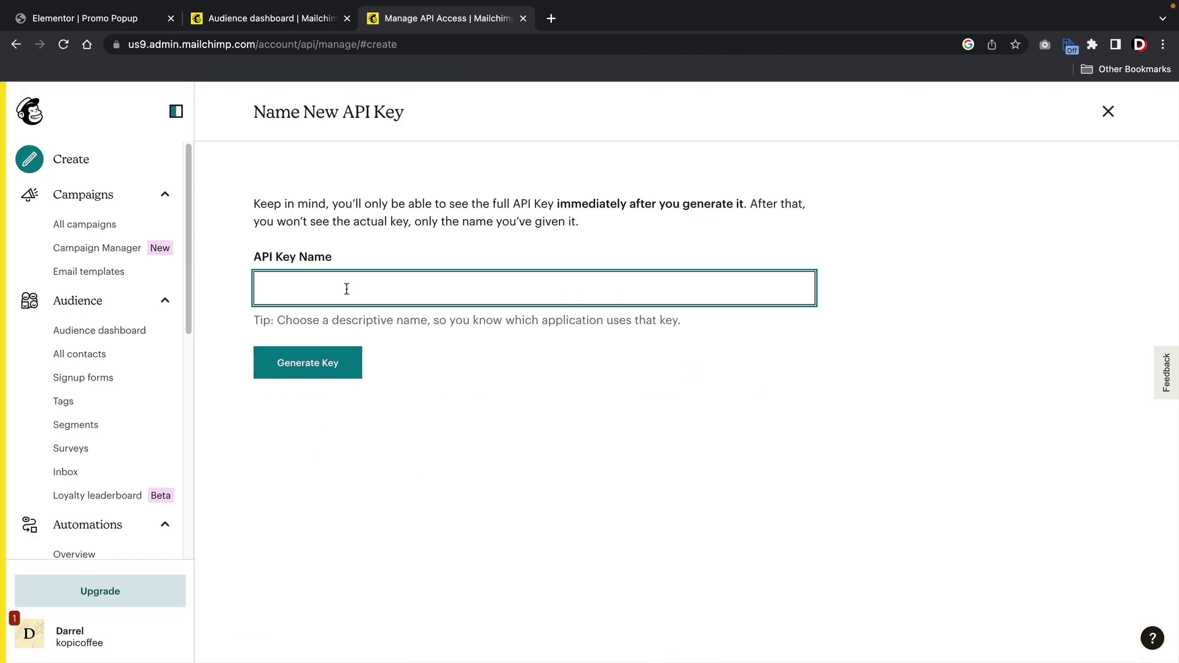
type("New Website")
left_click(324, 363)
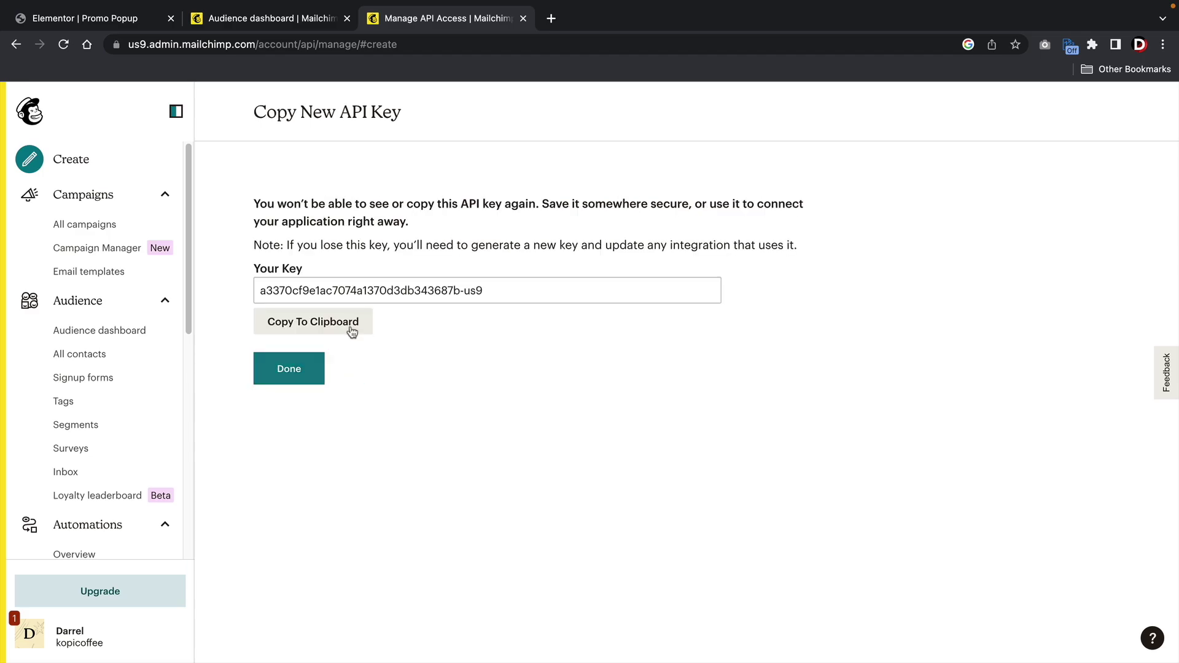
left_click(345, 323)
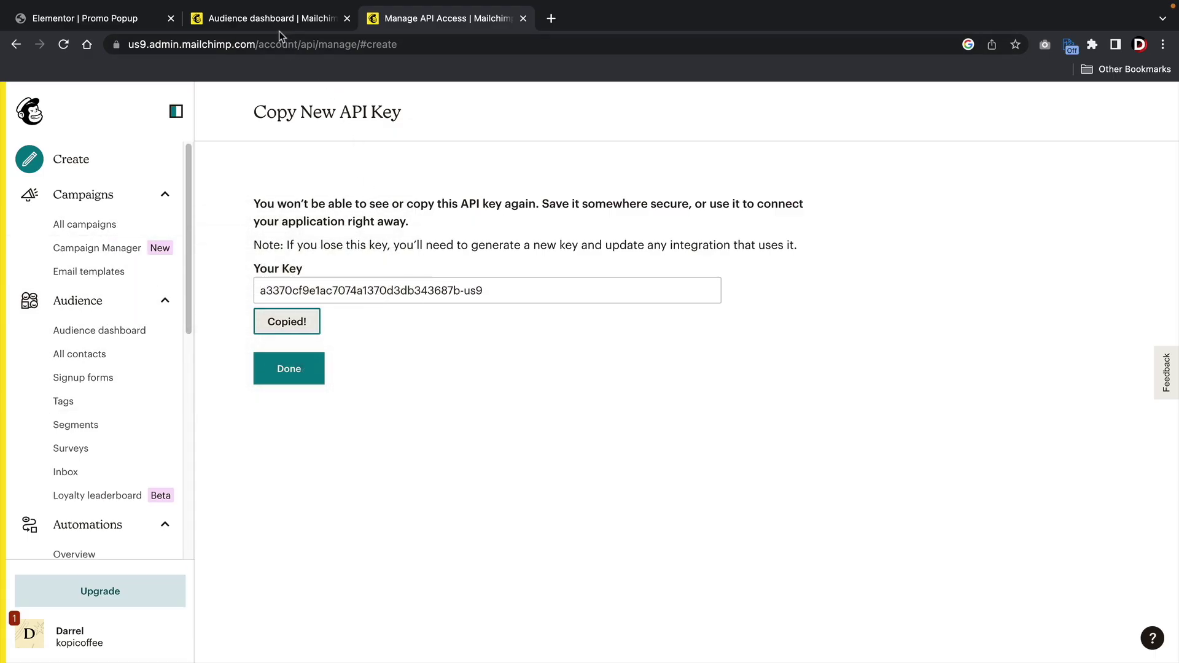
left_click(252, 21)
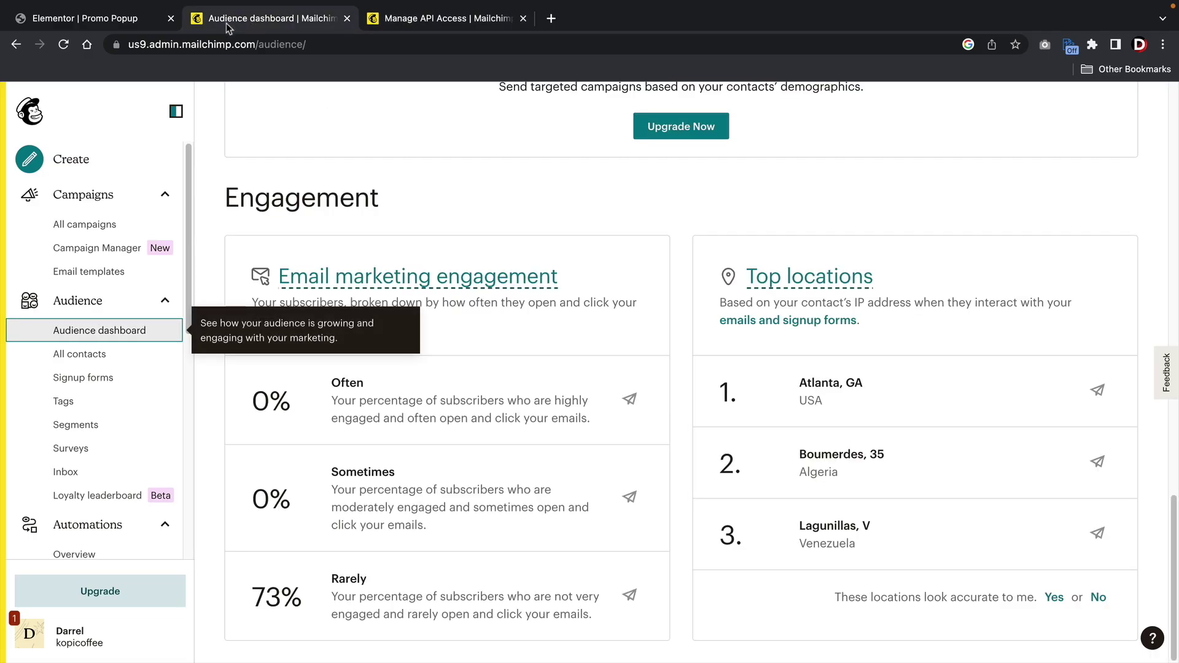
- Switch the MailChimp API Key source to Custom and paste the Mailchimp API key
left_click(113, 22)
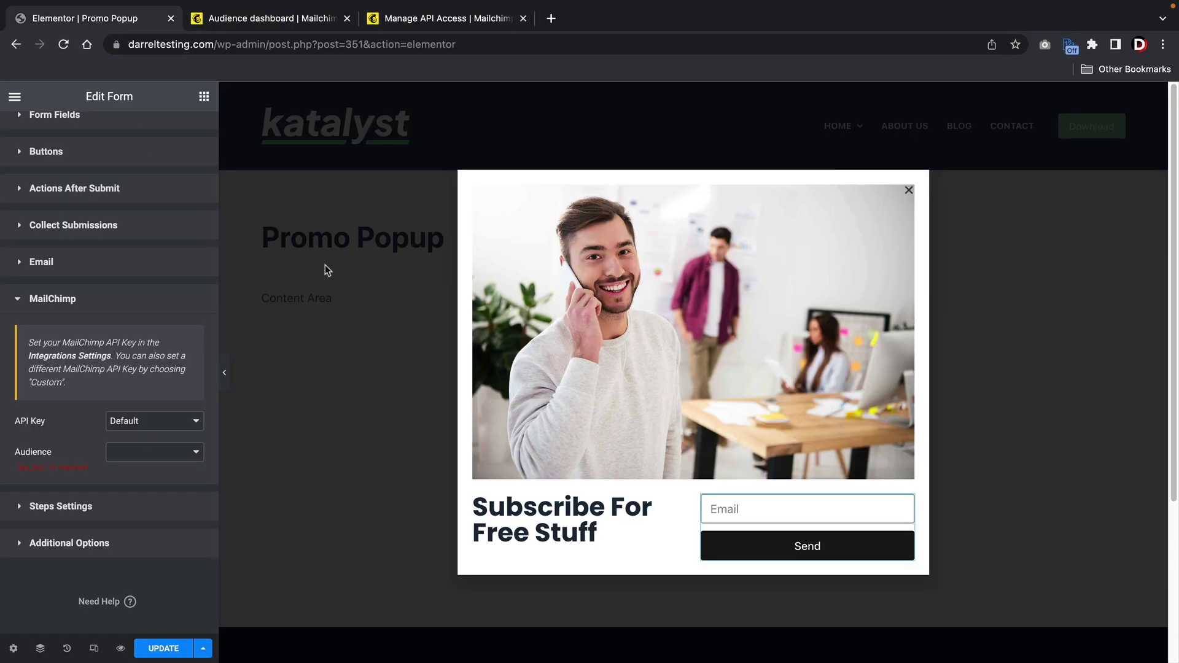
left_click(137, 421)
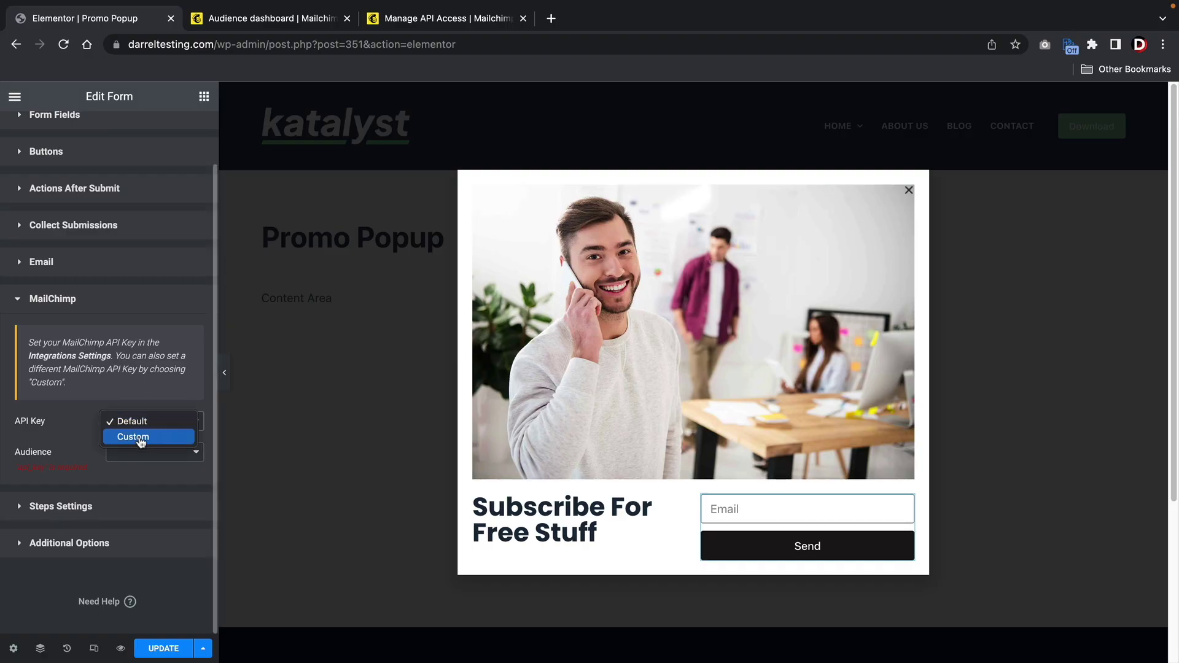
left_click(137, 437)
left_click(124, 421)
right_click(124, 421)
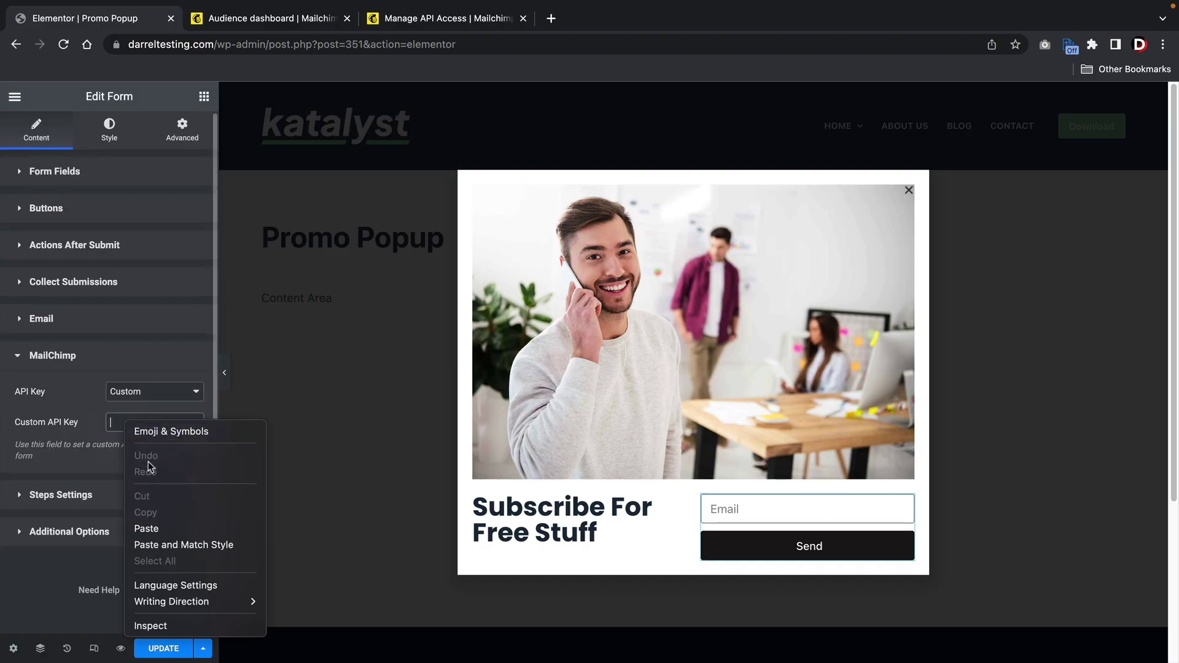
left_click(155, 526)
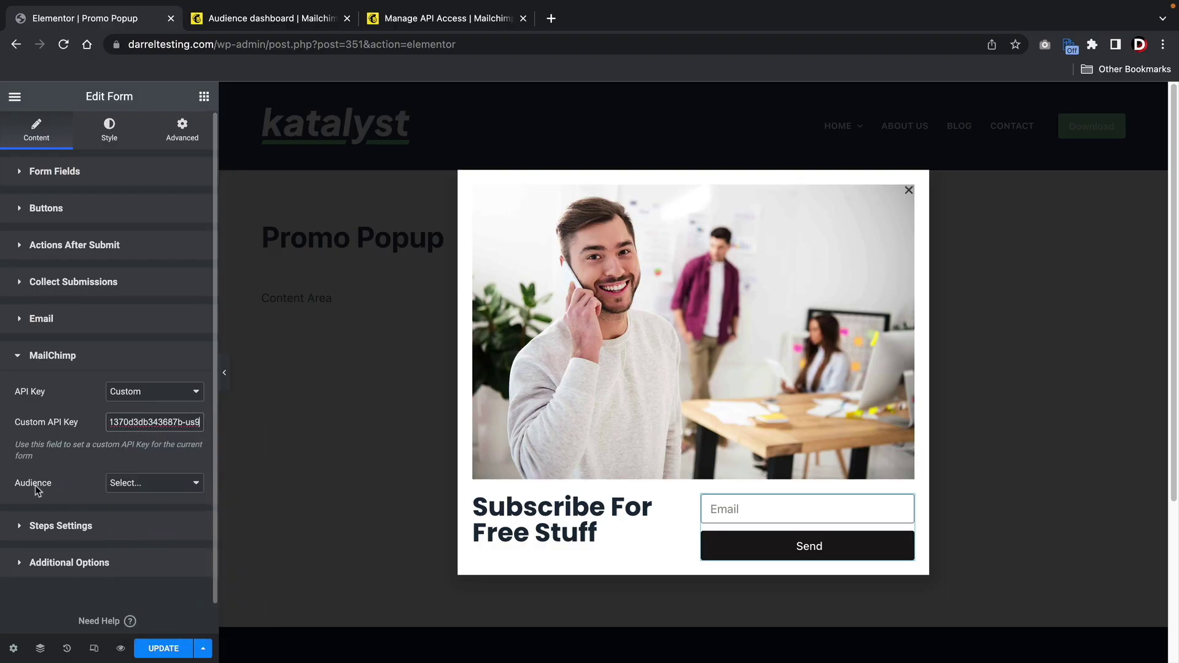
- Choose the kopicoffee audience as the MailChimp list
left_click(148, 489)
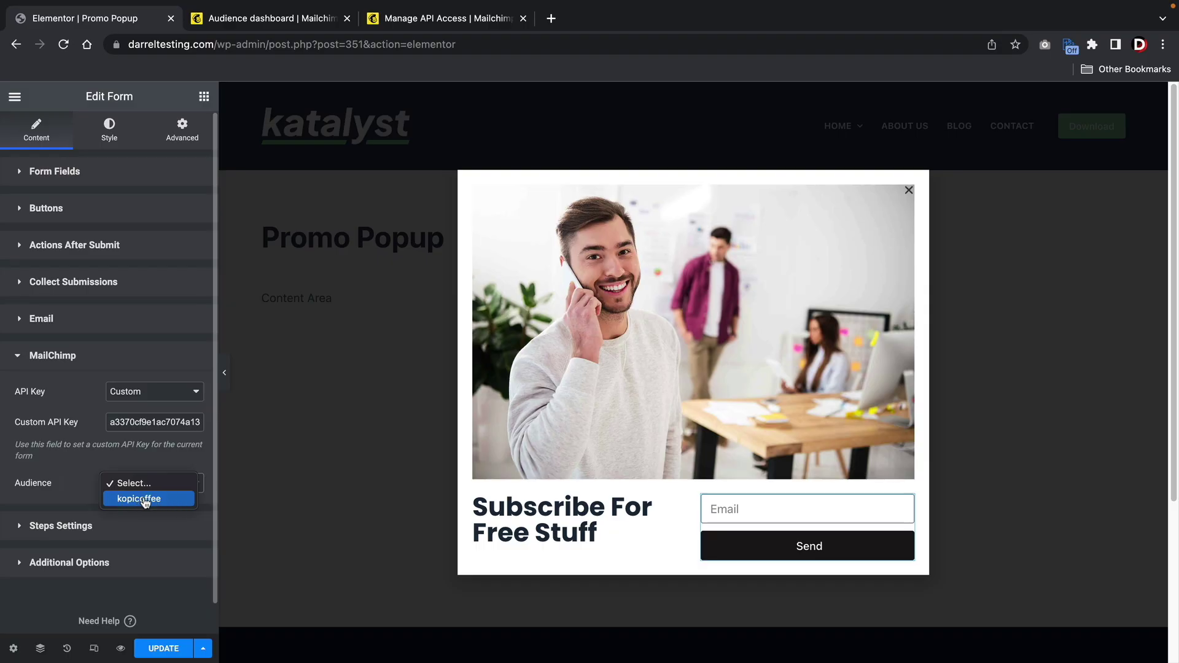
left_click(145, 499)
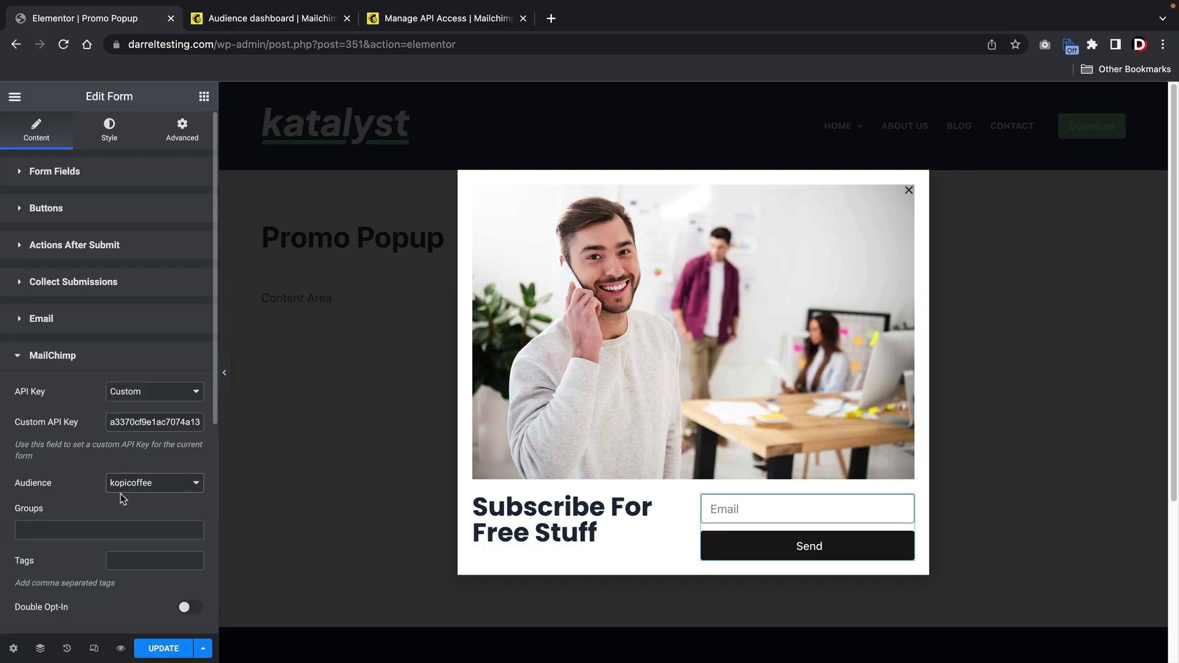
scroll(39, 498, "down", 2)
scroll(72, 509, "down", 4)
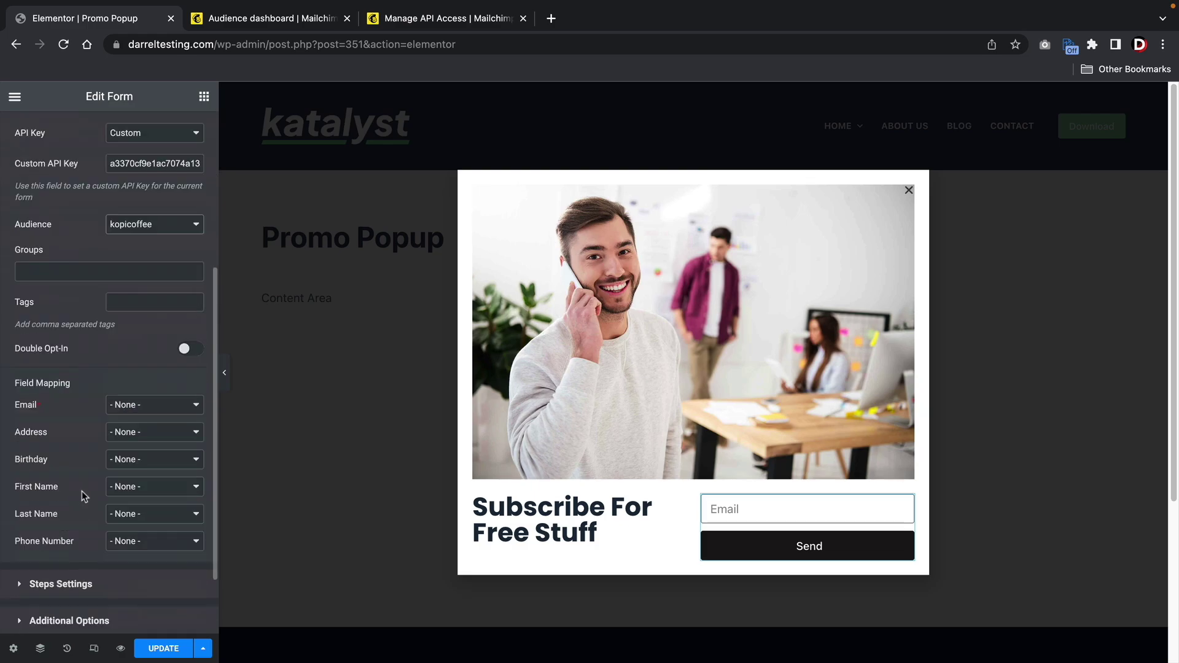
- Map Email to the form's Email field, leave First Name unmapped, and update the popup
left_click(118, 409)
left_click(127, 421)
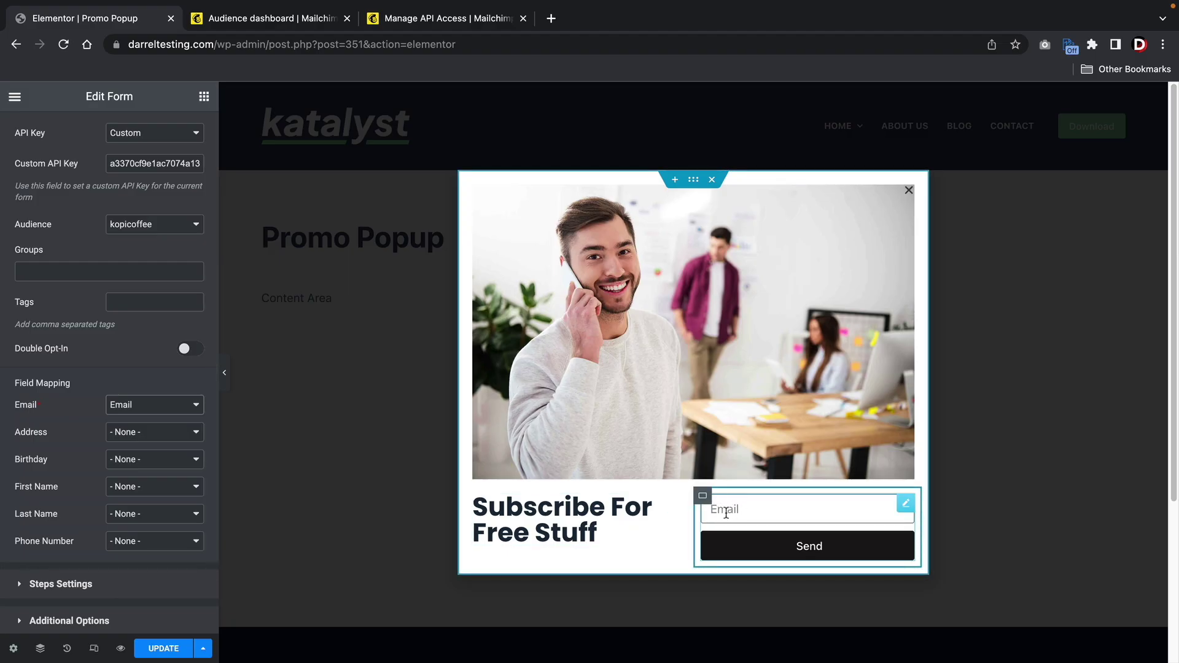
left_click(136, 487)
left_click(140, 488)
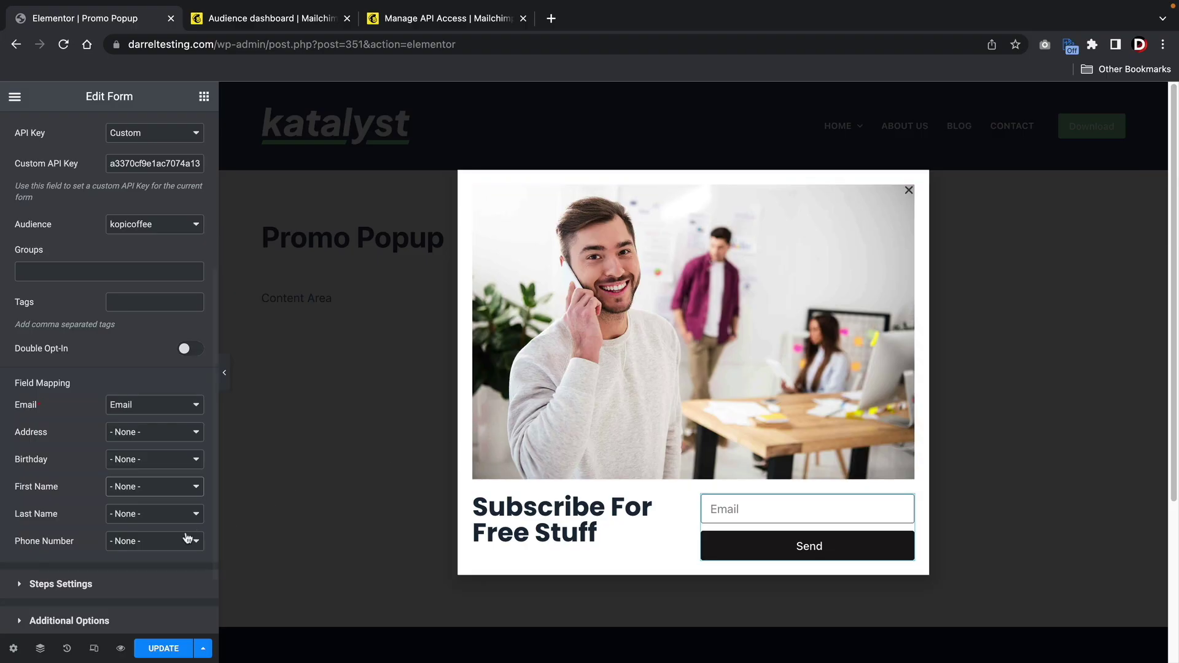
left_click(165, 649)
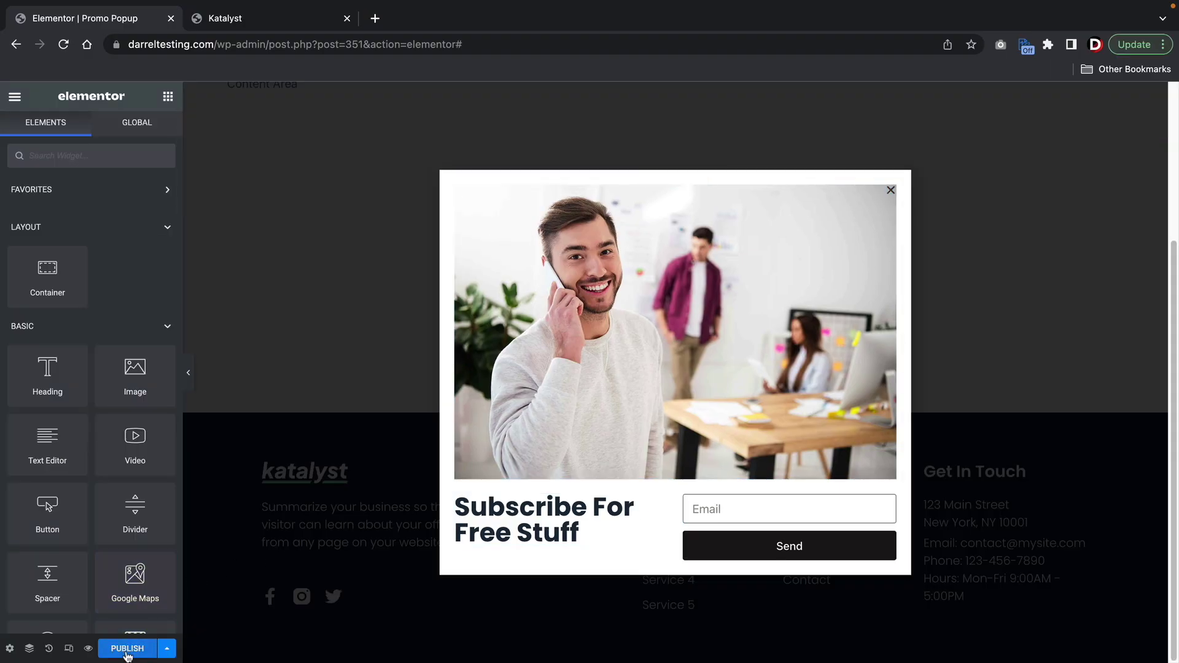
- Start publishing the popup and look over the Triggers and Advanced Rules tabs
left_click(127, 651)
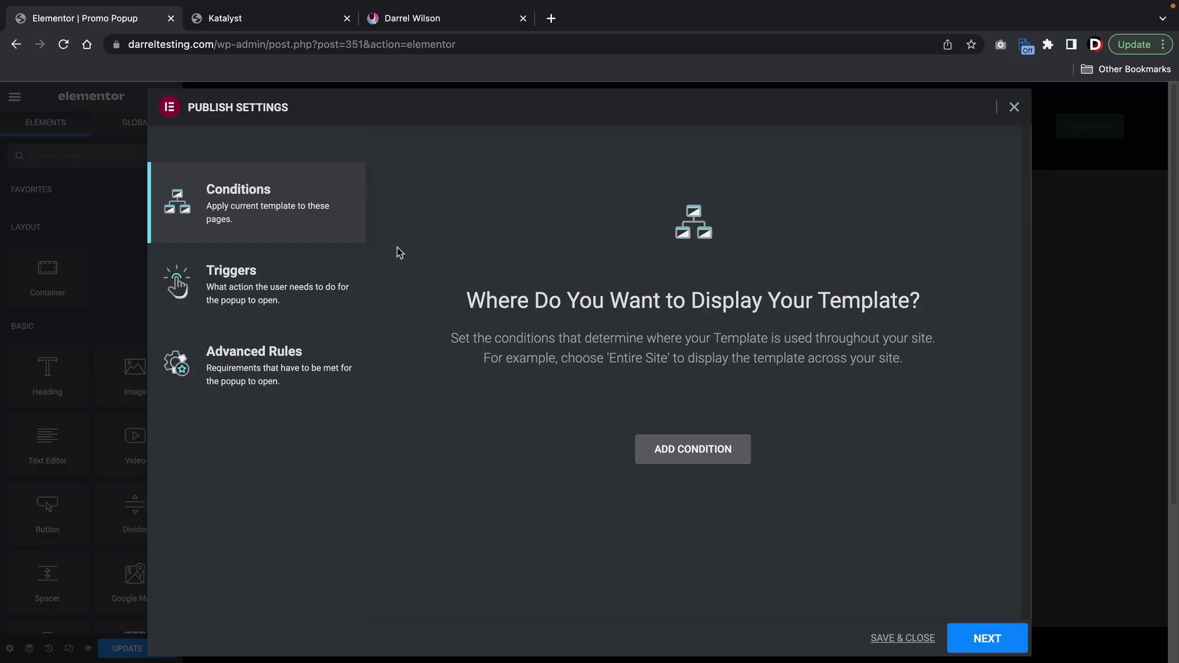
left_click(260, 285)
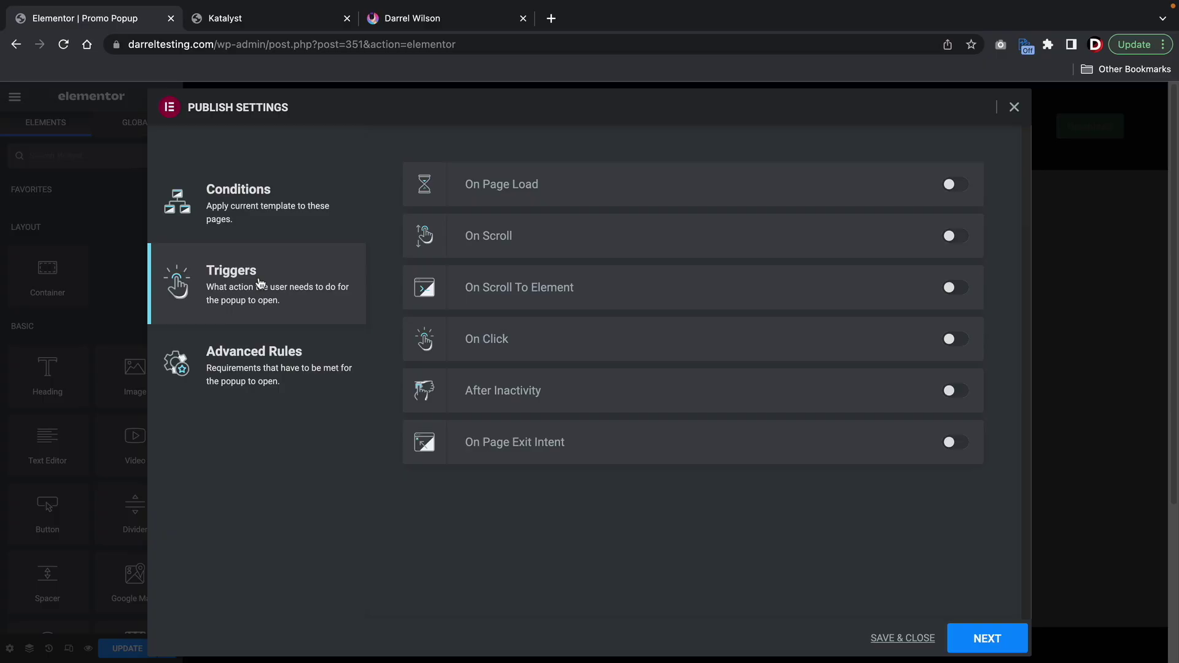
left_click(272, 384)
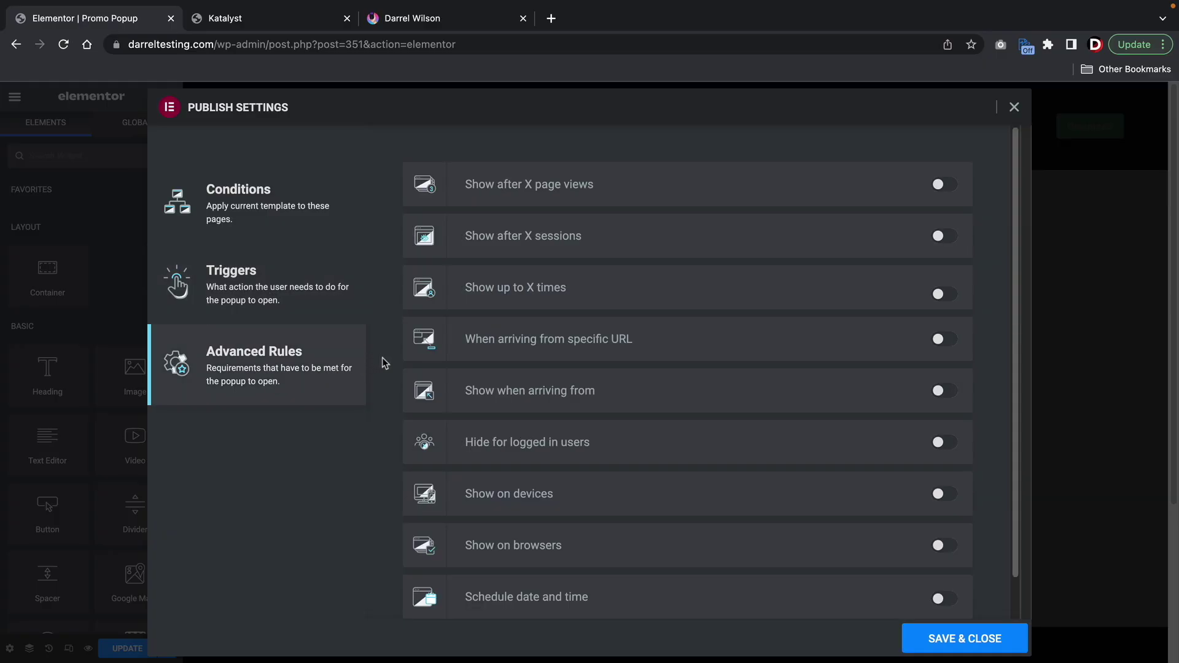
left_click(273, 206)
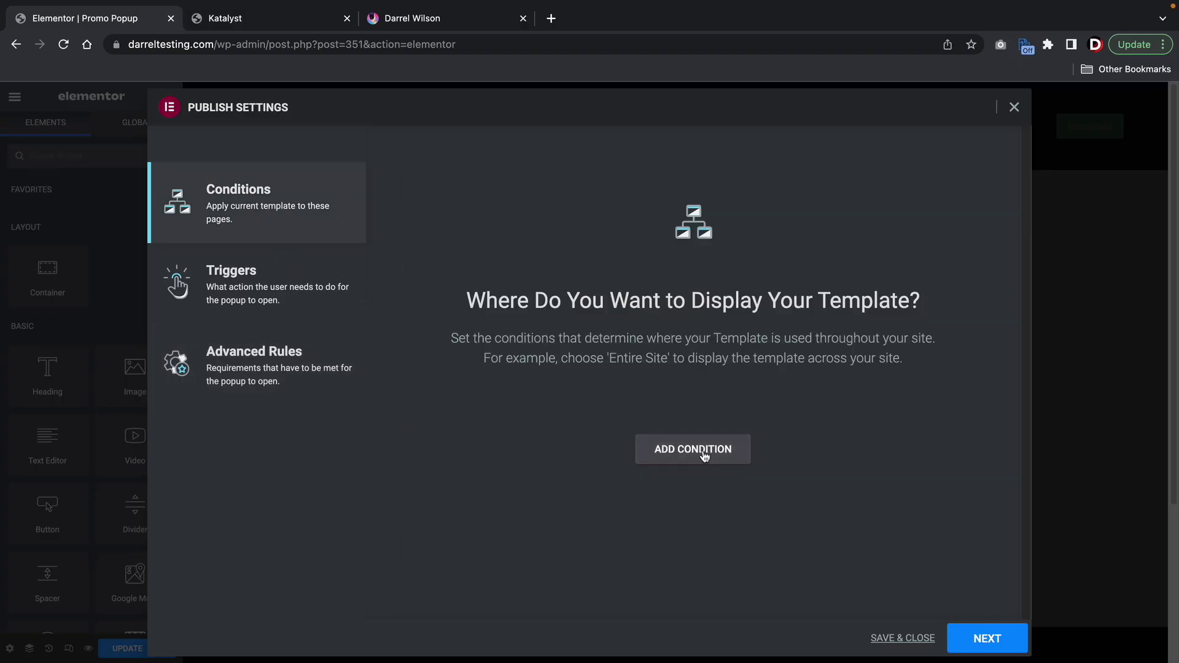
- Add an Include > Singular > Pages > Home condition and remove the extra Entire Site condition
left_click(704, 453)
left_click(712, 421)
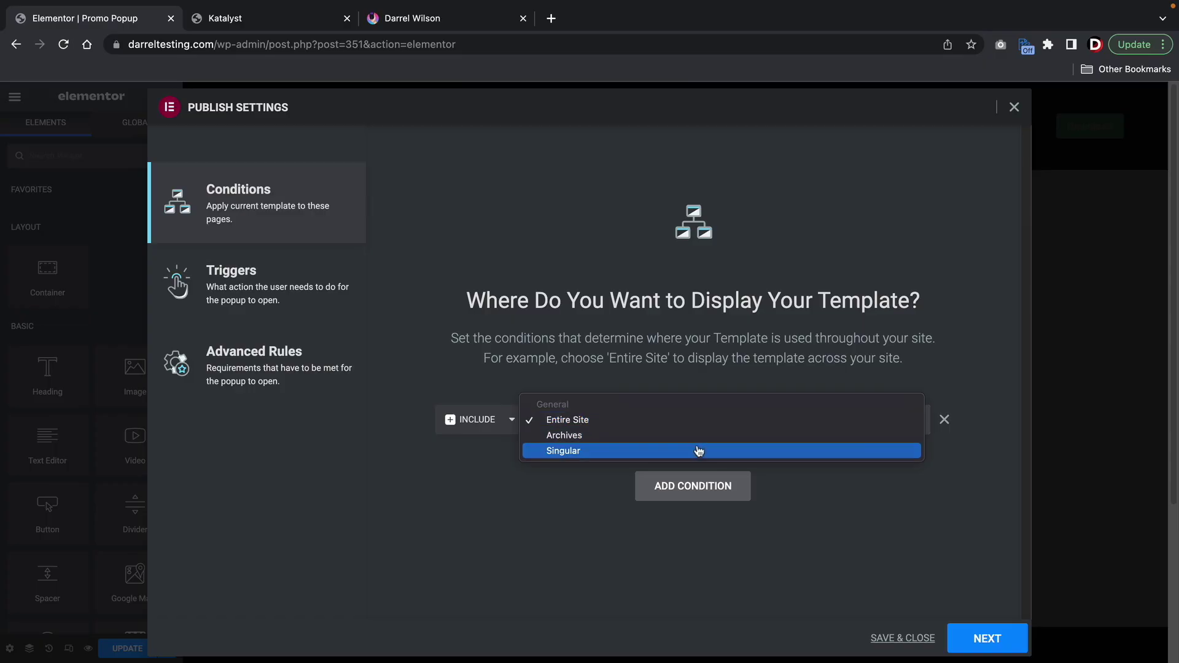
left_click(696, 452)
left_click(734, 423)
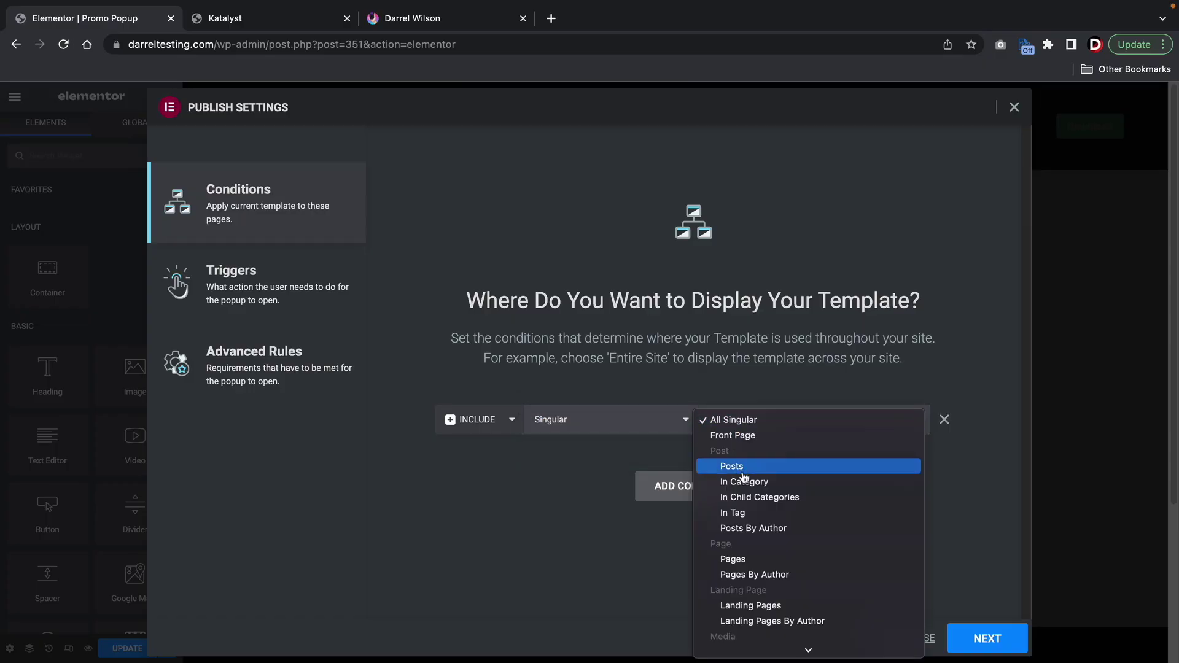
left_click(804, 559)
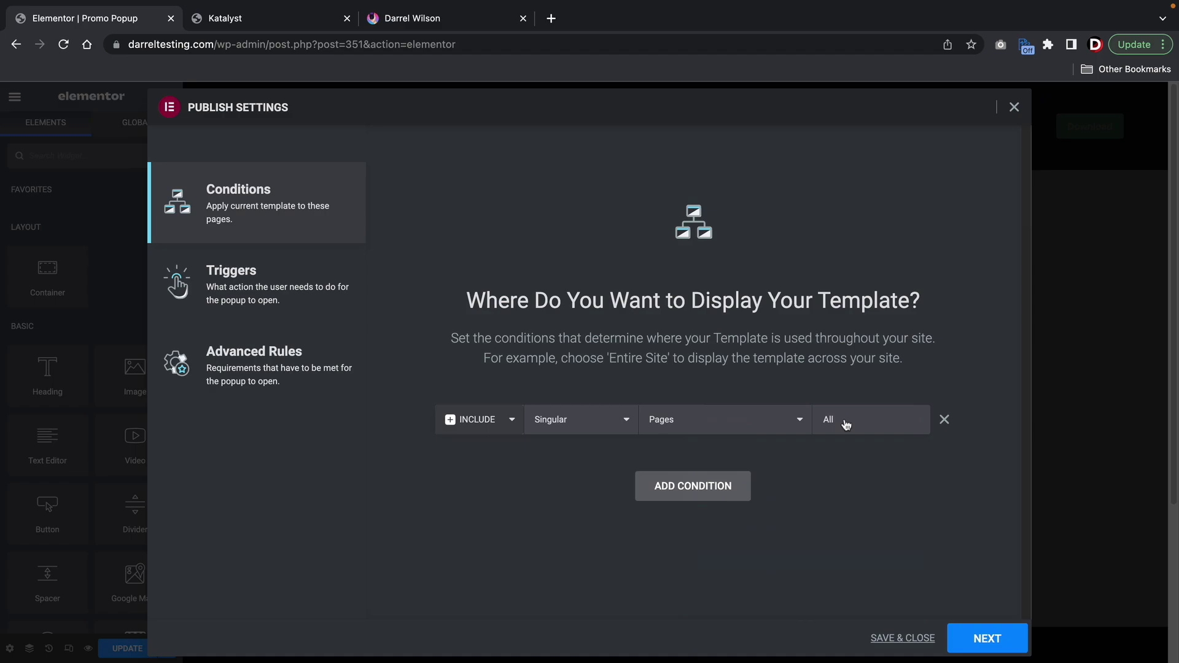
left_click(846, 423)
type("home")
left_click(850, 467)
left_click(715, 490)
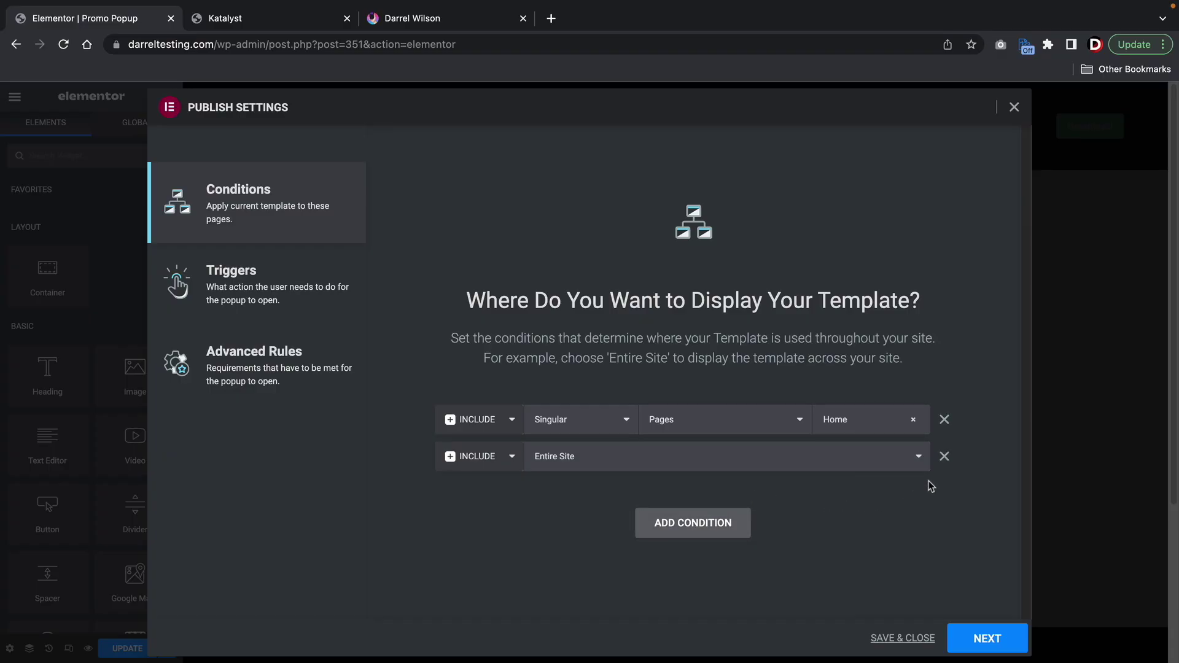
left_click(945, 457)
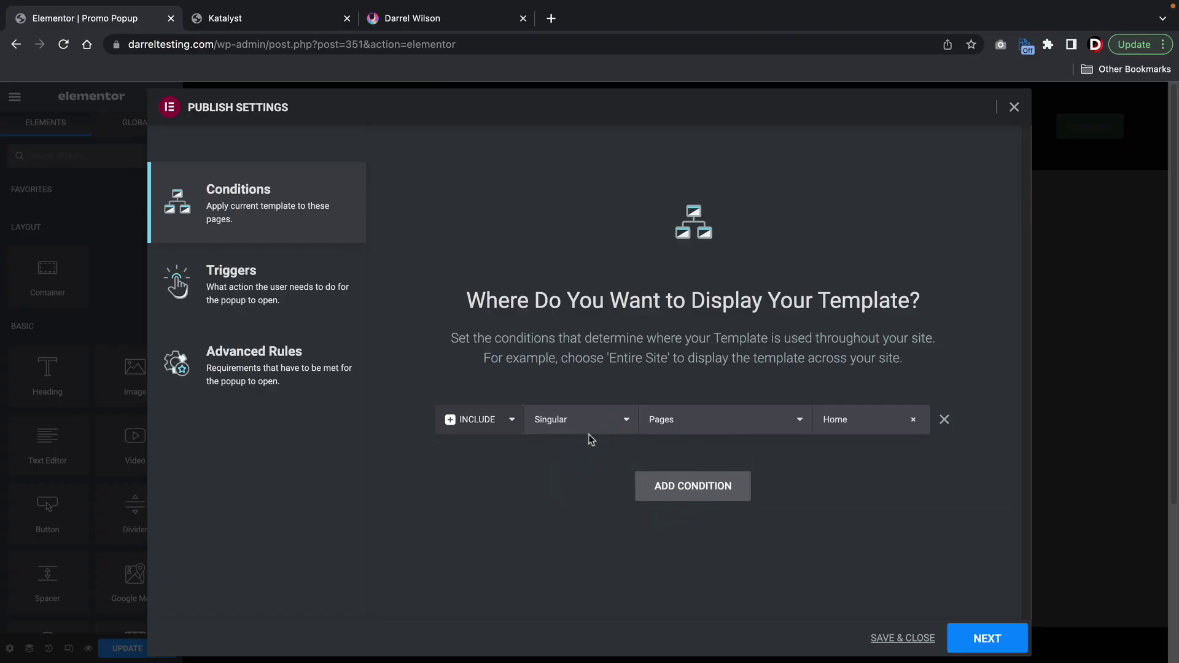
- Enable On Page Load and try the Scroll, Click, Inactivity and Exit Intent triggers
left_click(293, 288)
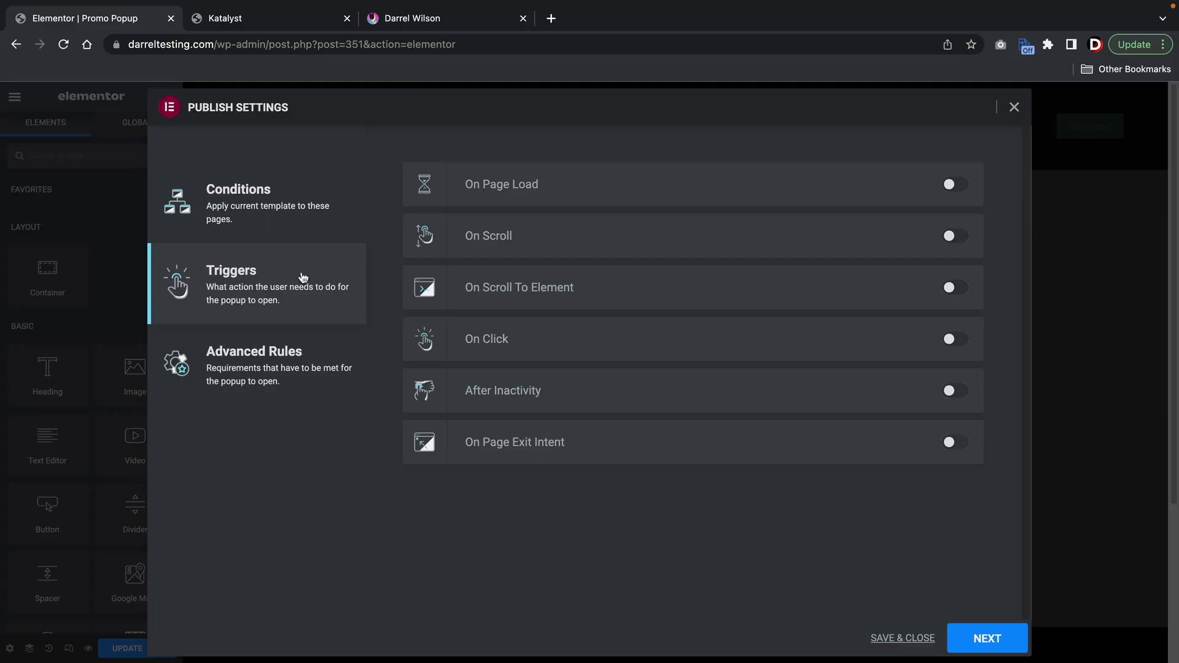
left_click(955, 184)
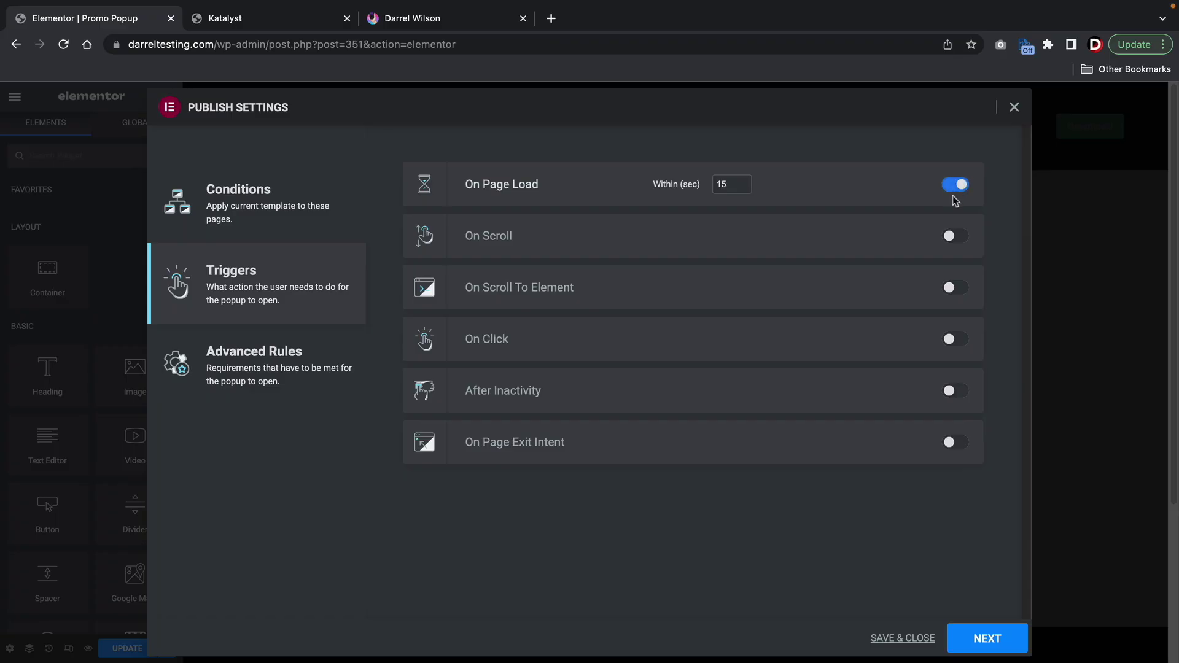
left_click(952, 238)
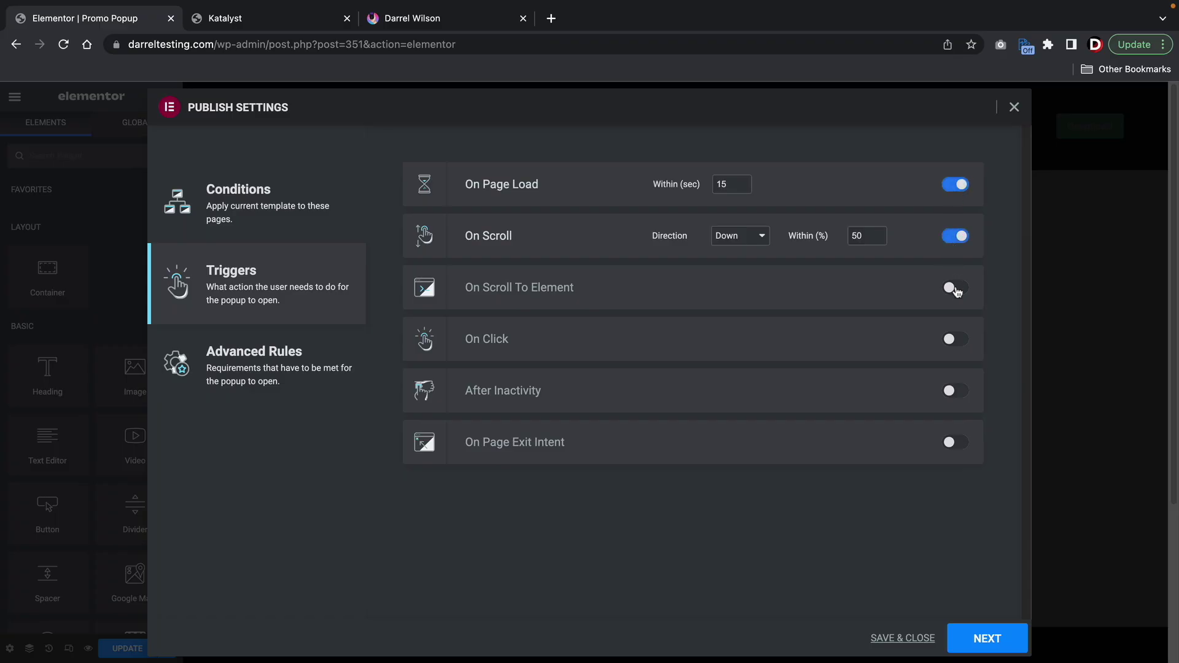
left_click(956, 339)
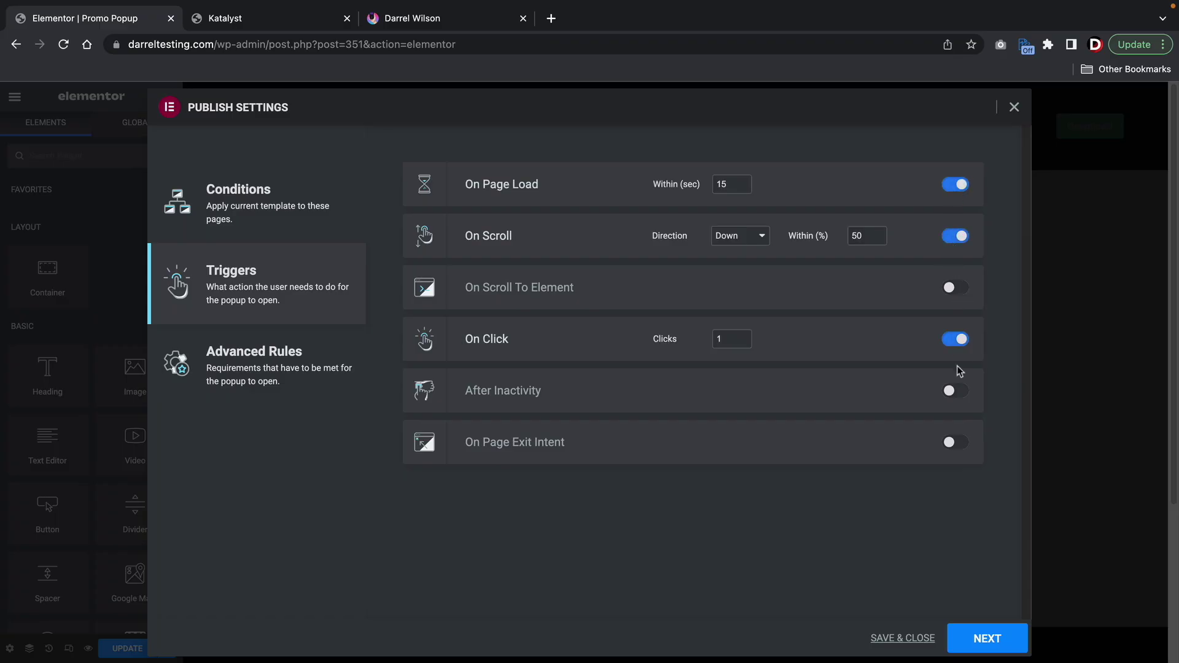
left_click(954, 392)
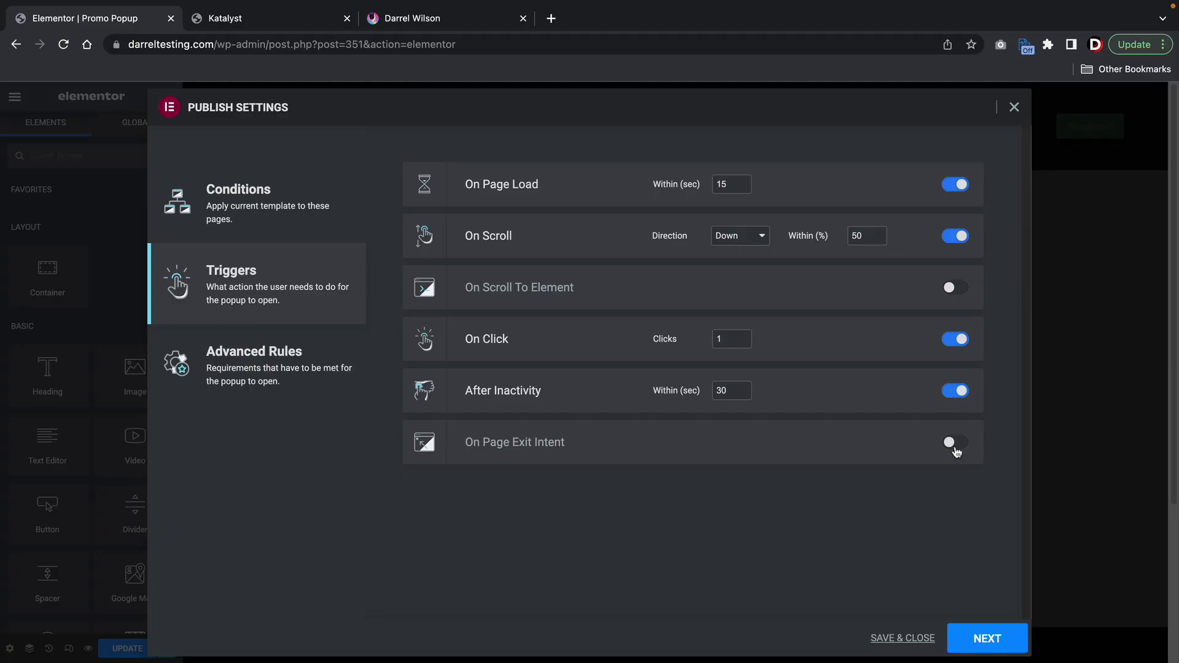
left_click(961, 453)
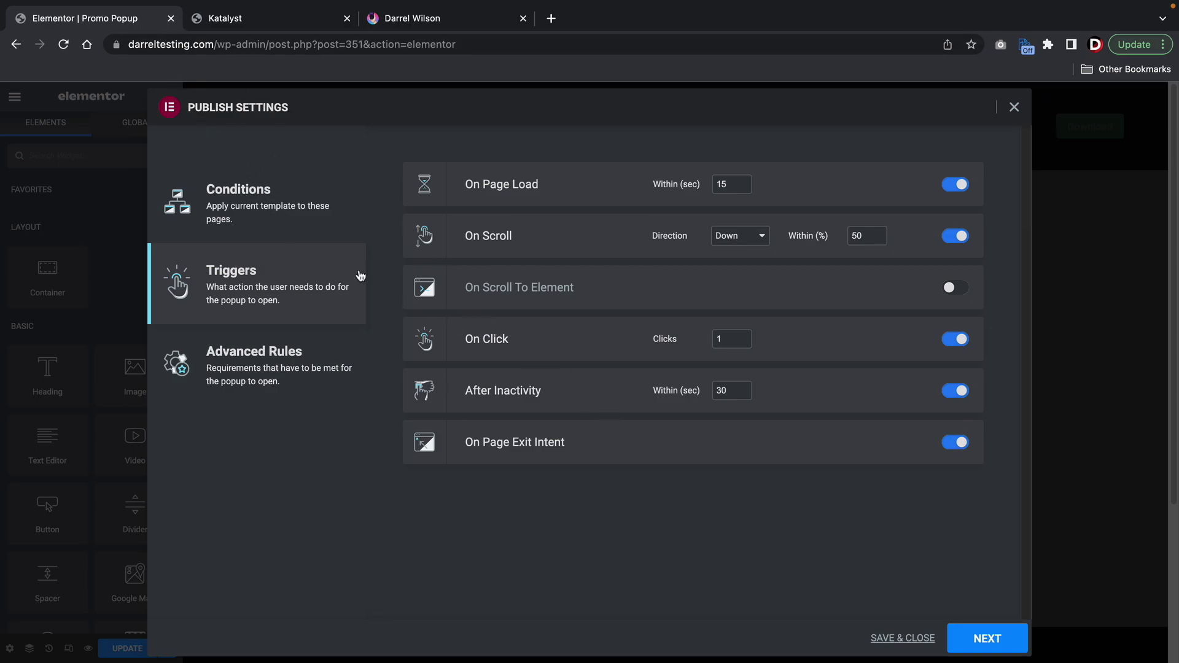
- Turn off all triggers except On Page Load and set its delay to 10 seconds
left_click(955, 444)
left_click(959, 393)
left_click(954, 340)
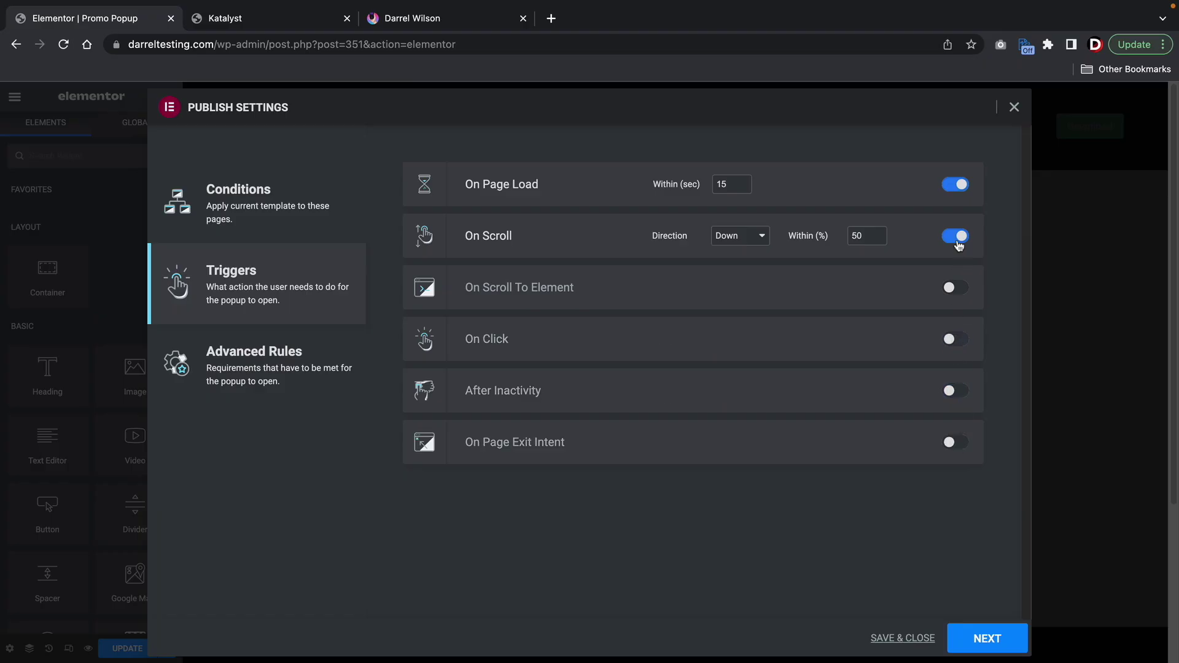
left_click(956, 236)
double_click(735, 180)
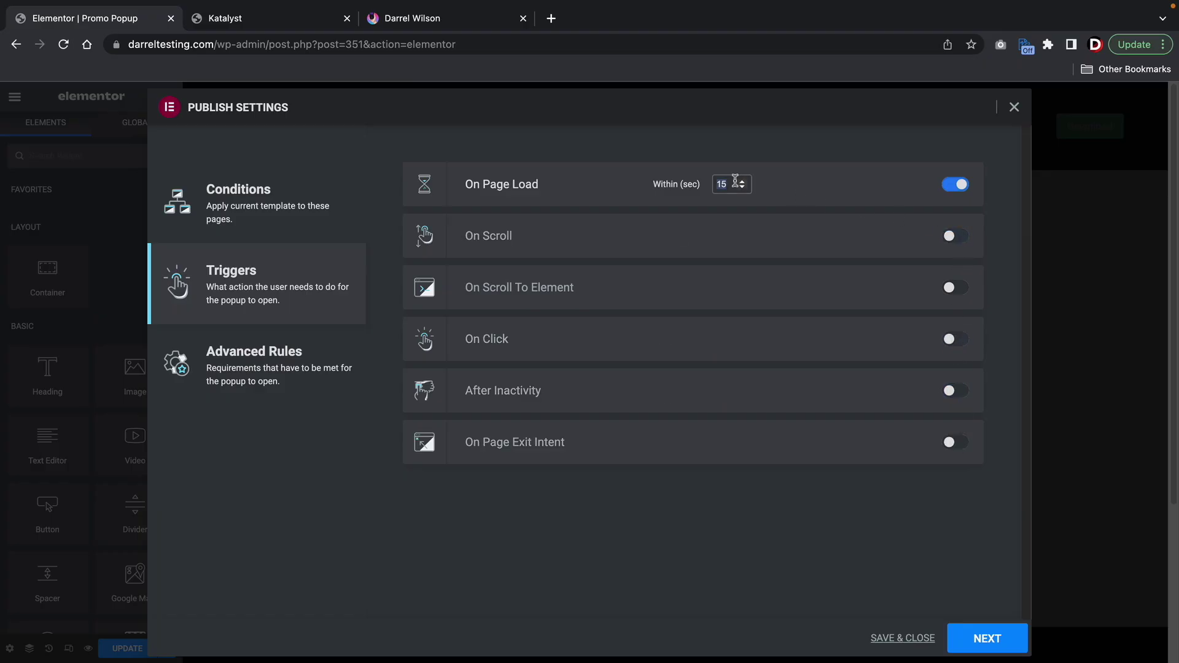
type("10")
left_click(273, 371)
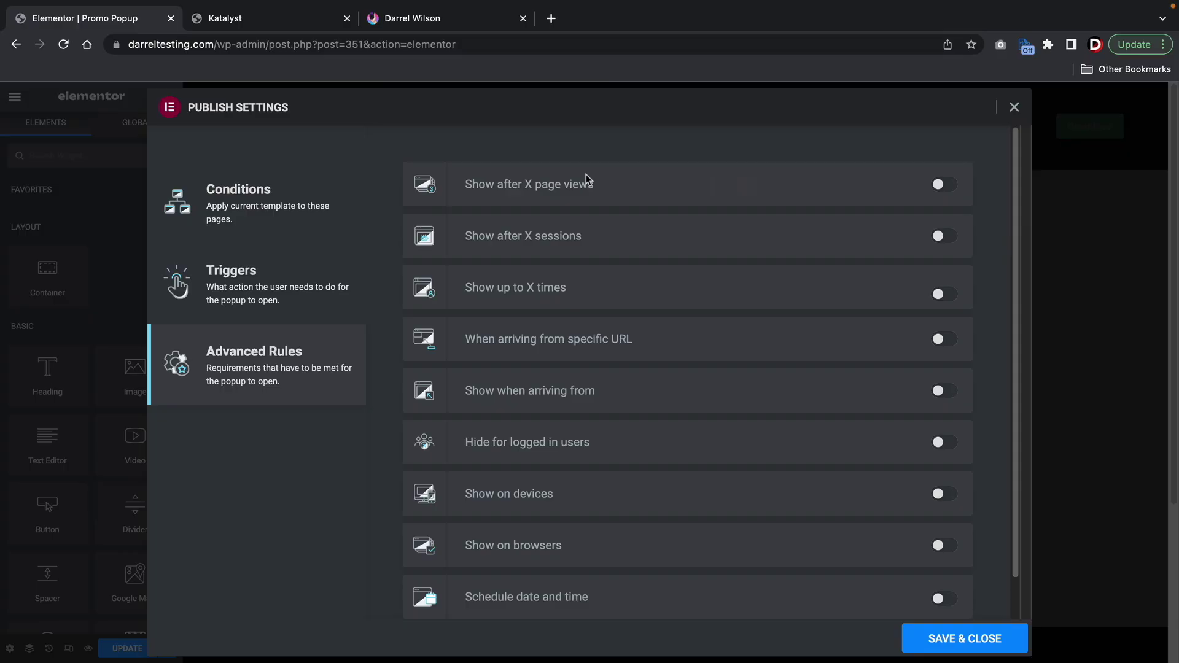
- Try the arrival-source and specific-URL advanced rules, then switch both back off
left_click(940, 390)
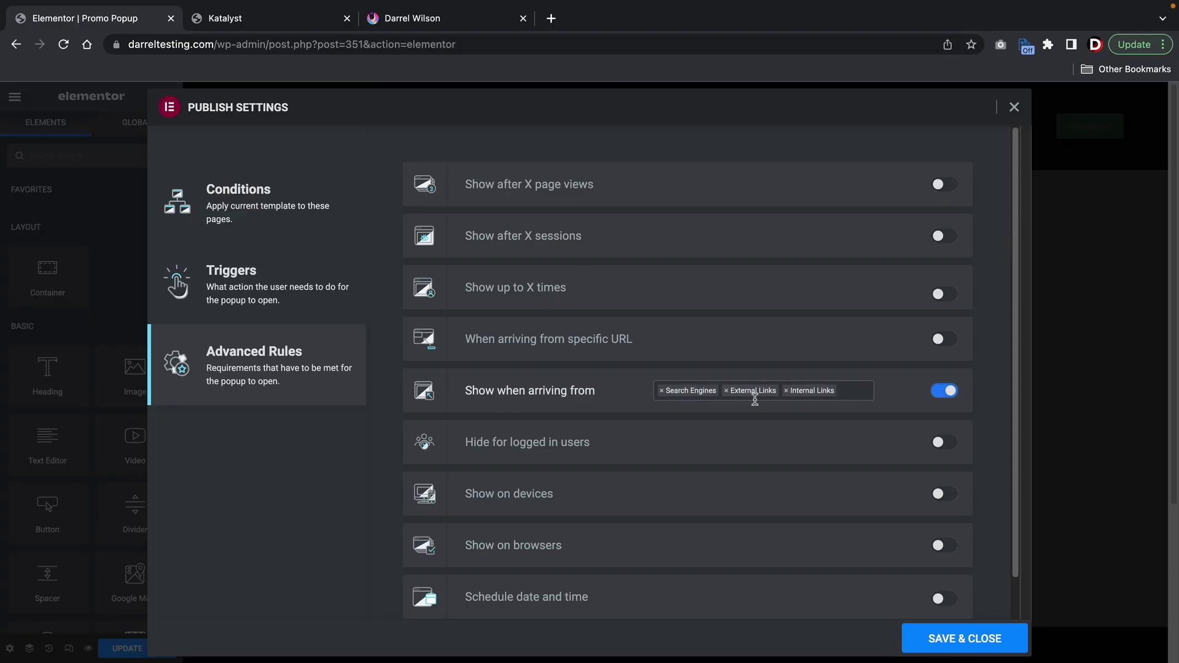
left_click(943, 394)
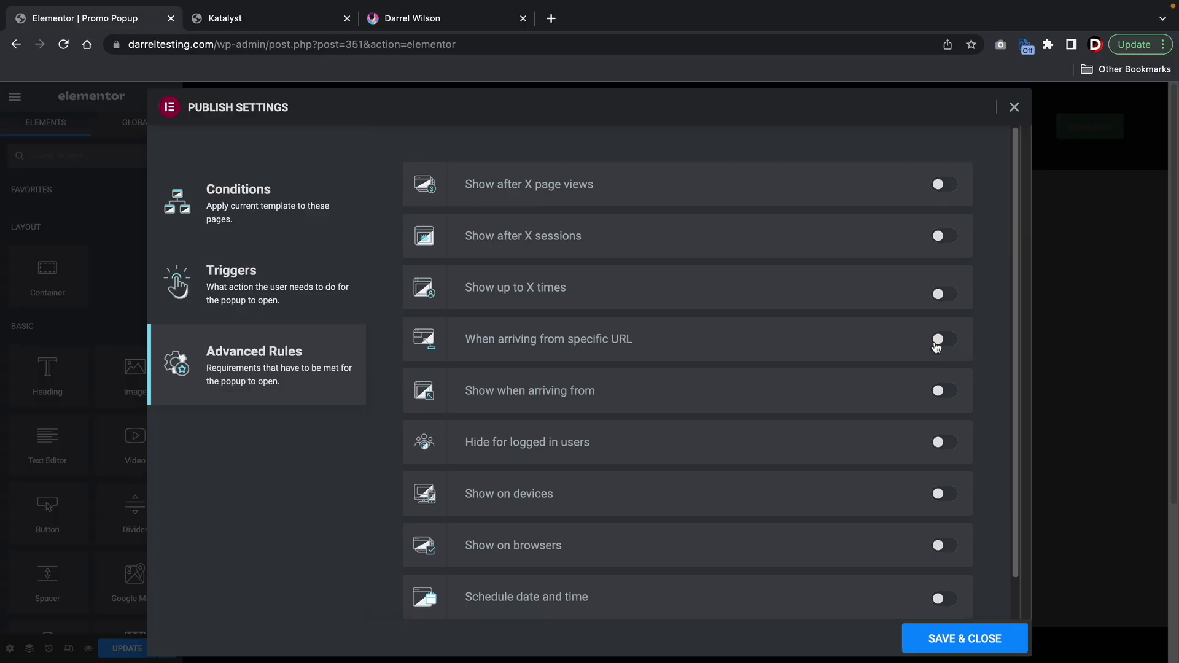
left_click(936, 345)
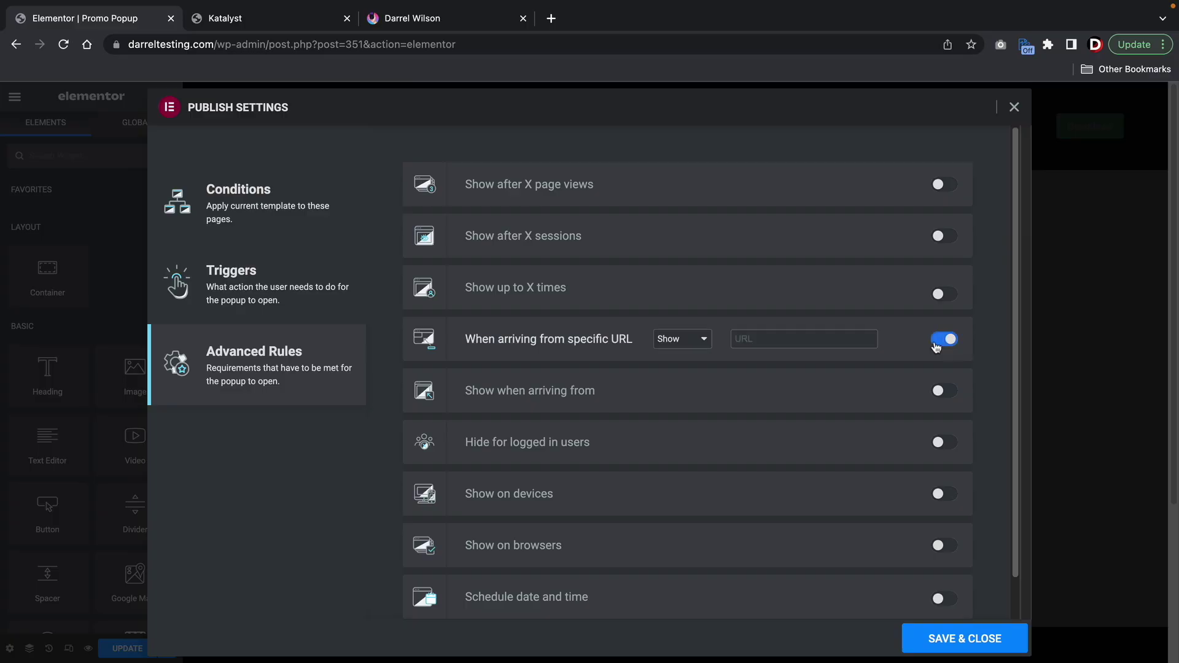
left_click(935, 345)
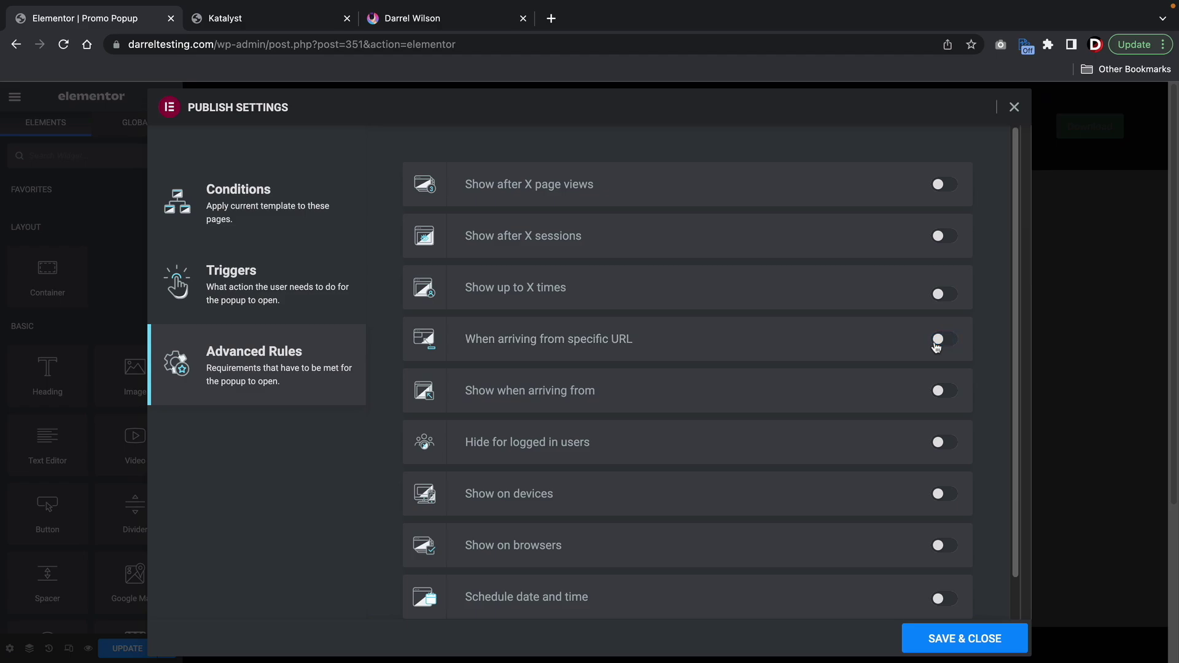
- Enable 'Show up to X times' at 2 per Session and save the publish settings
left_click(943, 298)
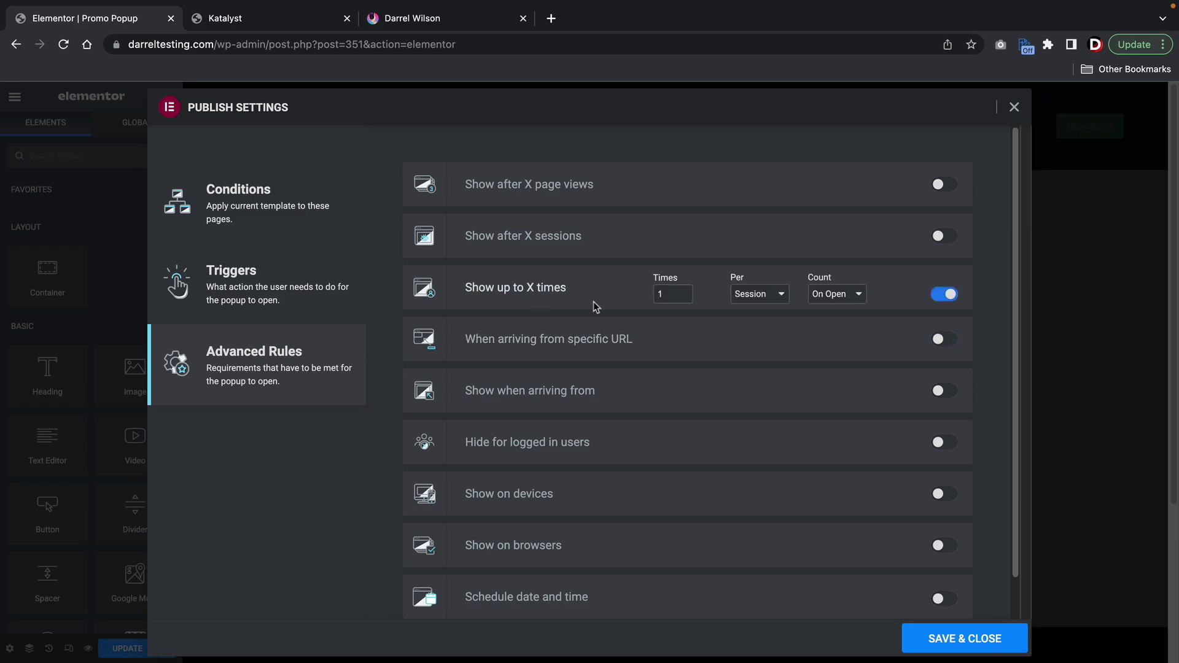
double_click(670, 296)
left_click(750, 297)
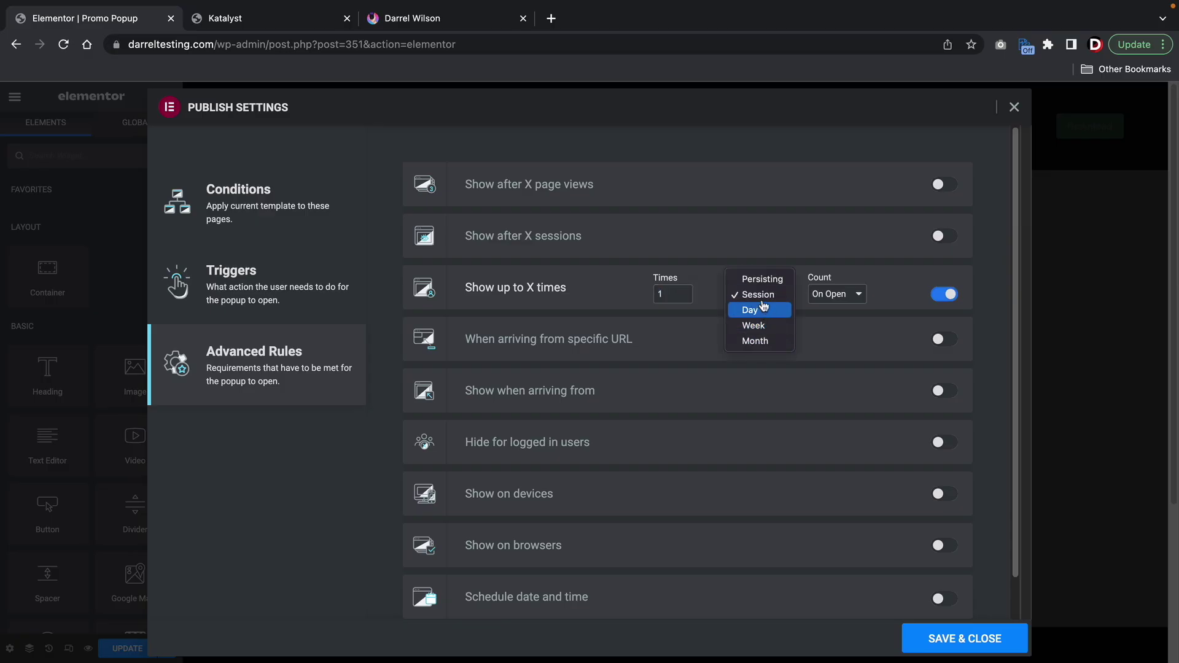
left_click(761, 296)
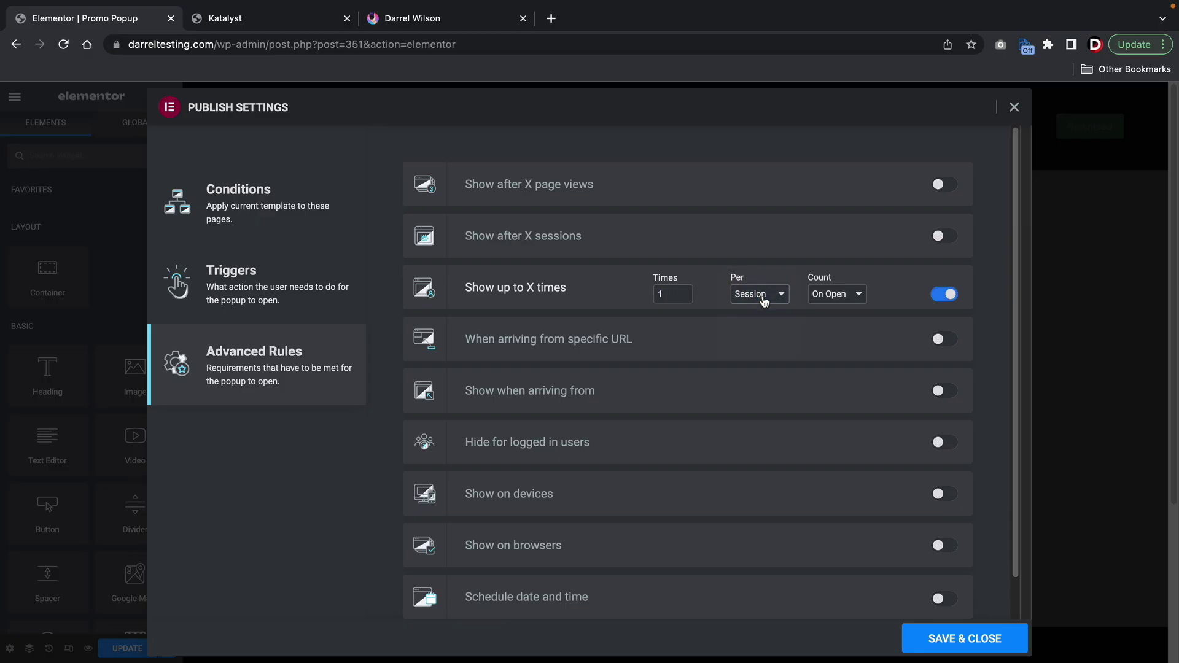
left_click(764, 299)
left_click(756, 308)
left_click(756, 293)
left_click(755, 282)
left_click(682, 291)
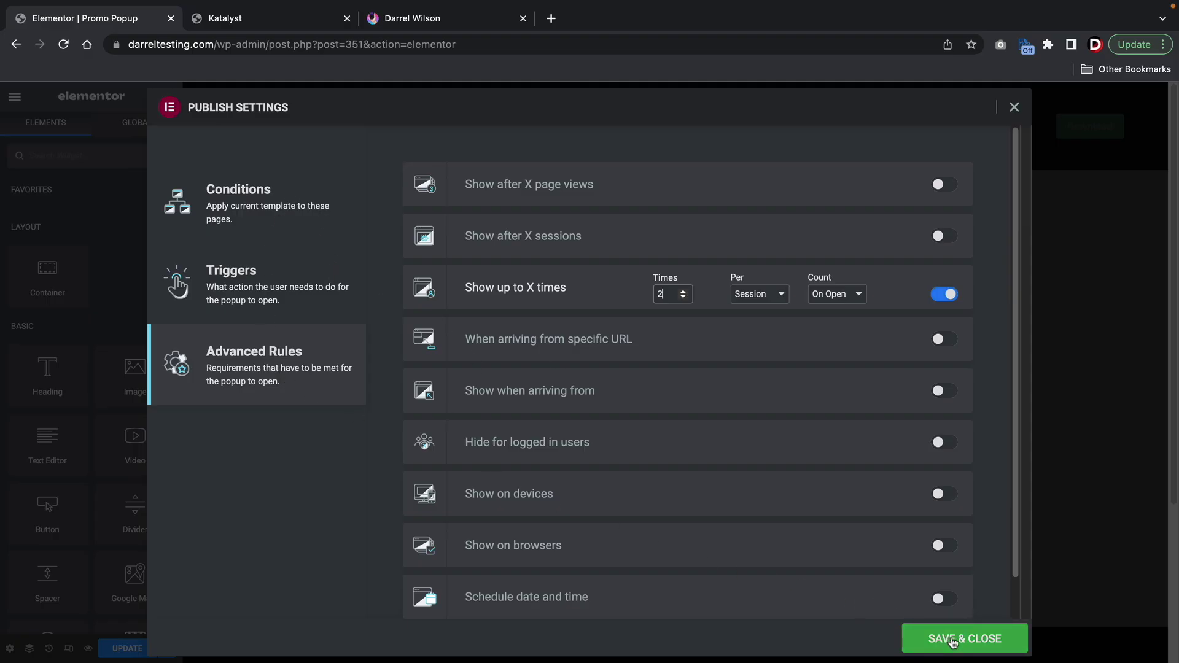
left_click(953, 640)
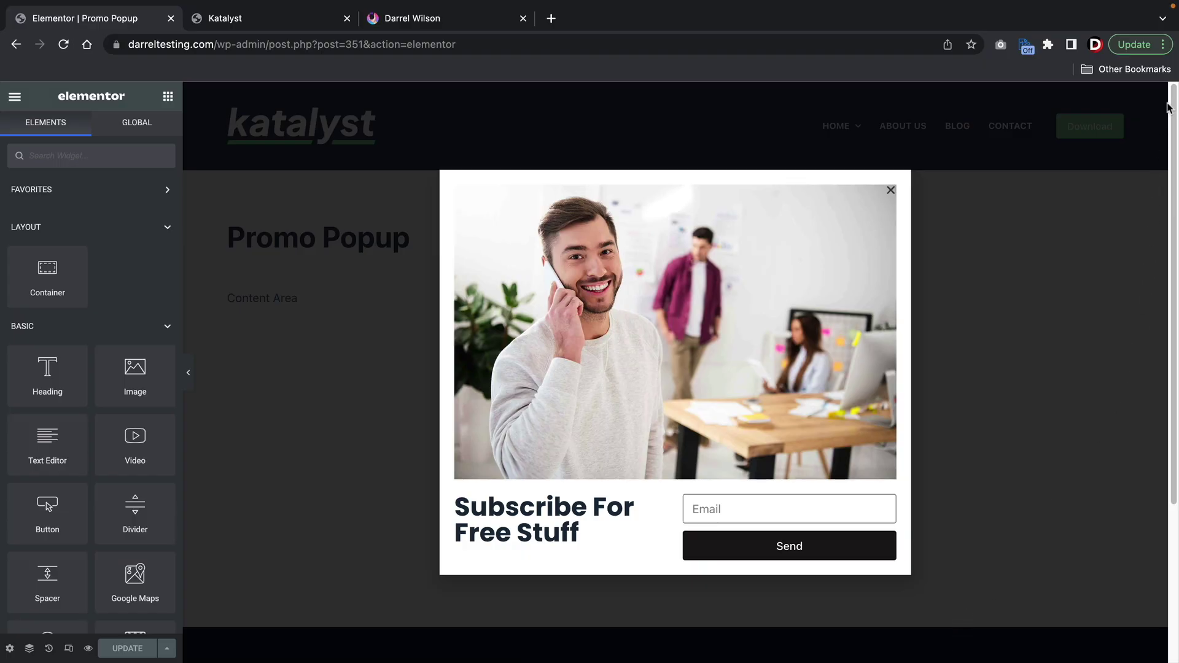
- Load darreltesting.com in a new Chrome incognito window
left_click(1164, 44)
left_click(1115, 139)
type("darreltesting")
key("Return")
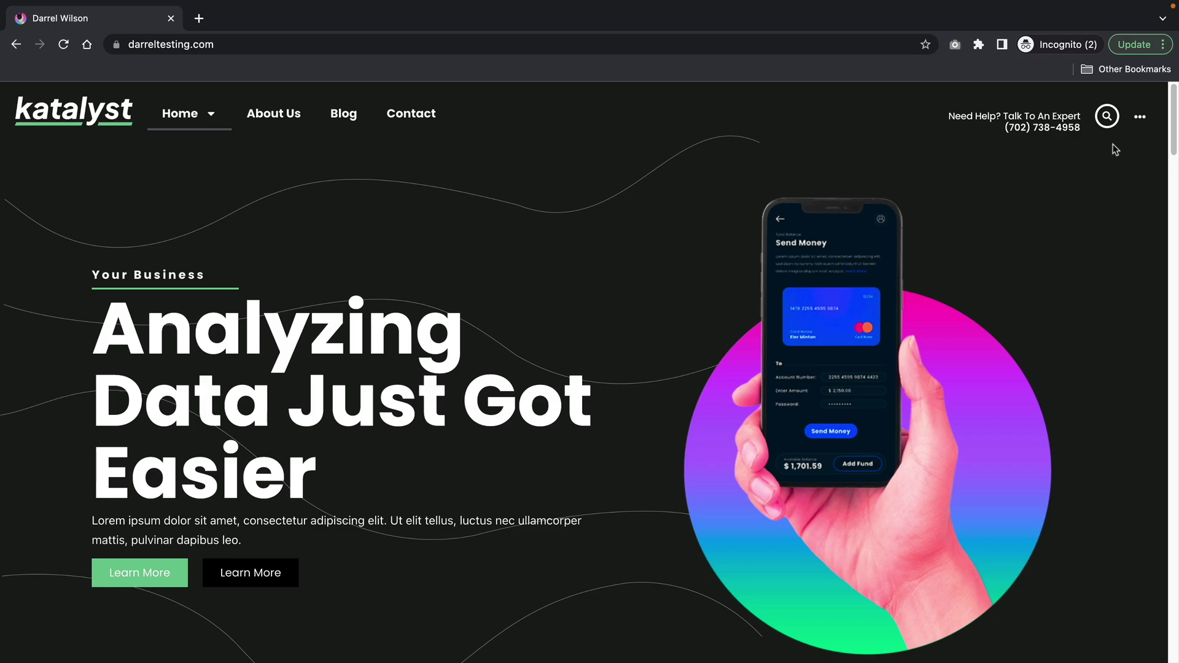
- Scroll the homepage until the subscribe popup appears, then close it
scroll(641, 338, "down", 3)
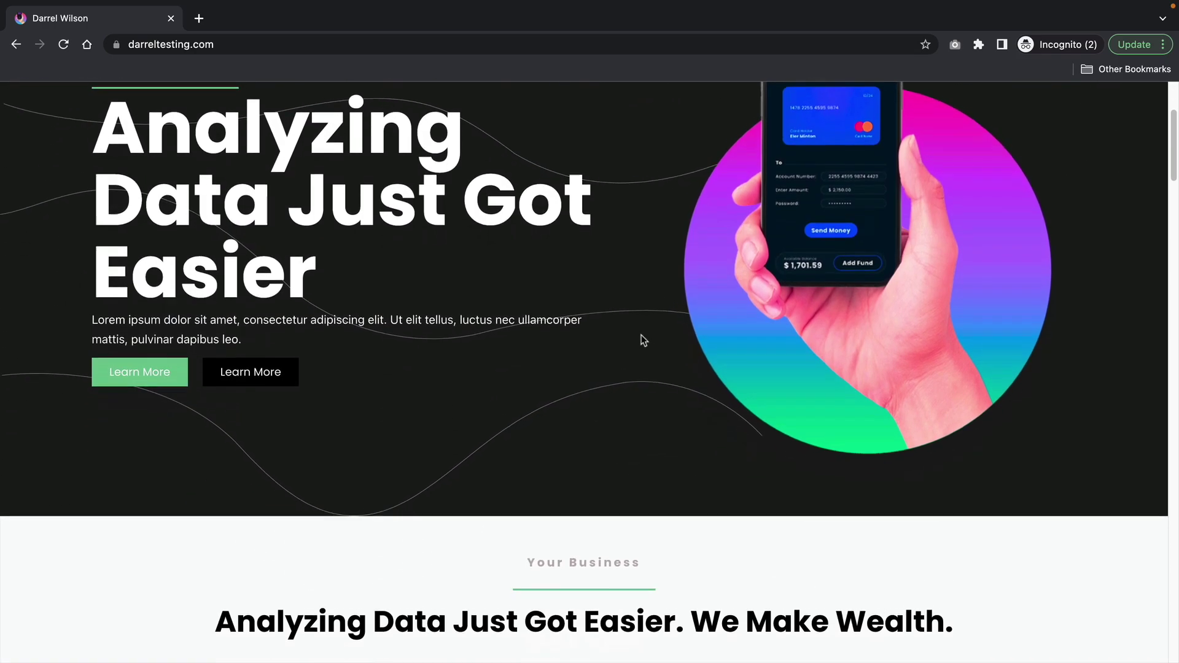
scroll(643, 340, "down", 6)
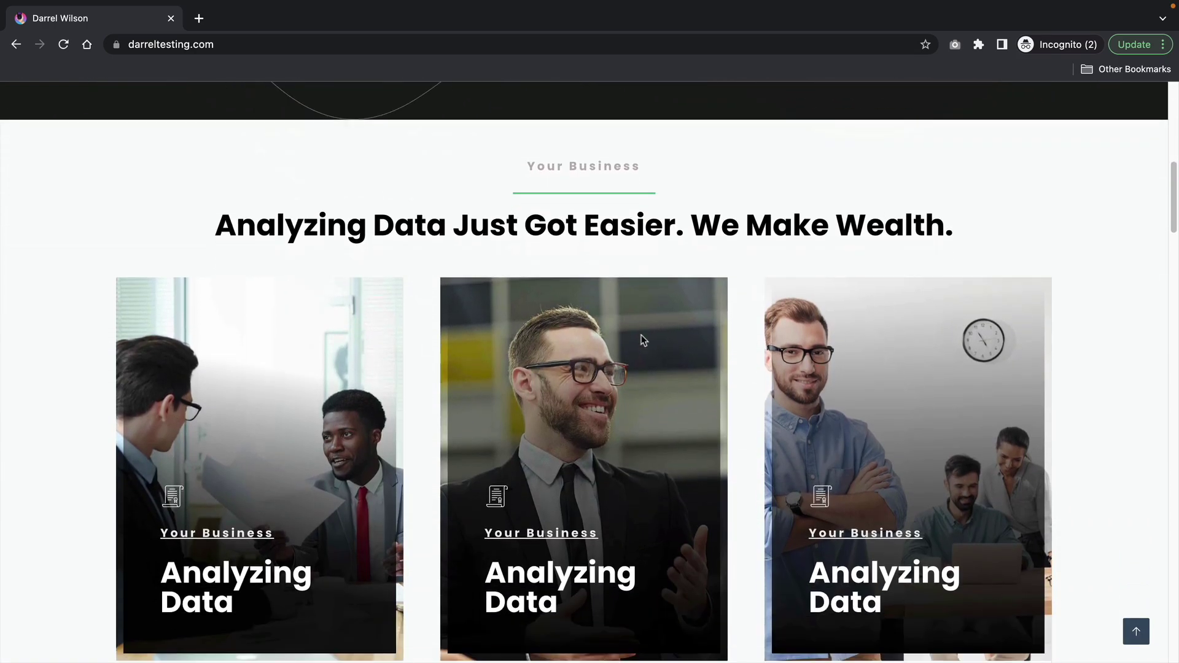
scroll(642, 336, "down", 7)
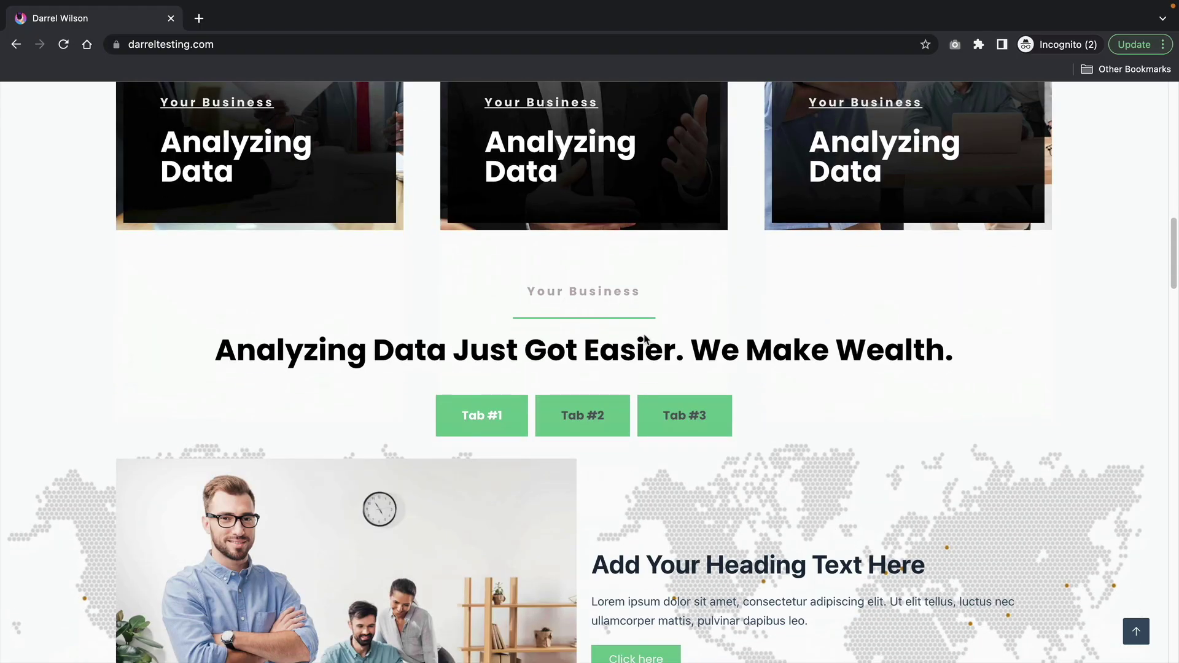
scroll(645, 340, "down", 1)
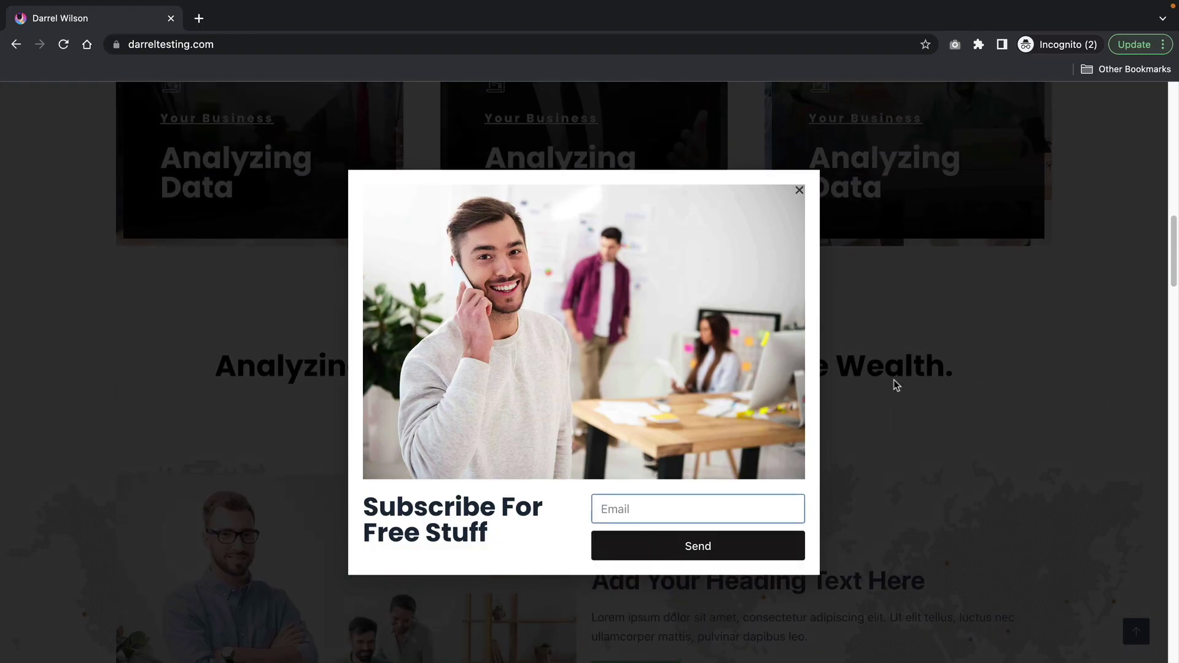
scroll(893, 385, "up", 15)
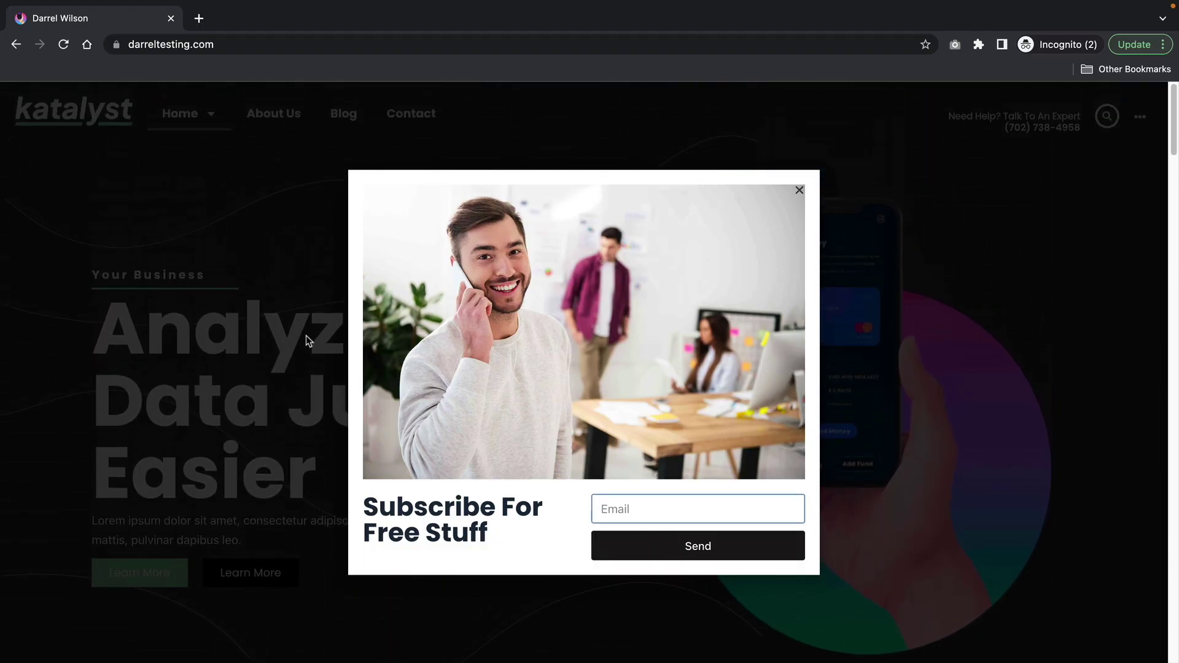
left_click(798, 192)
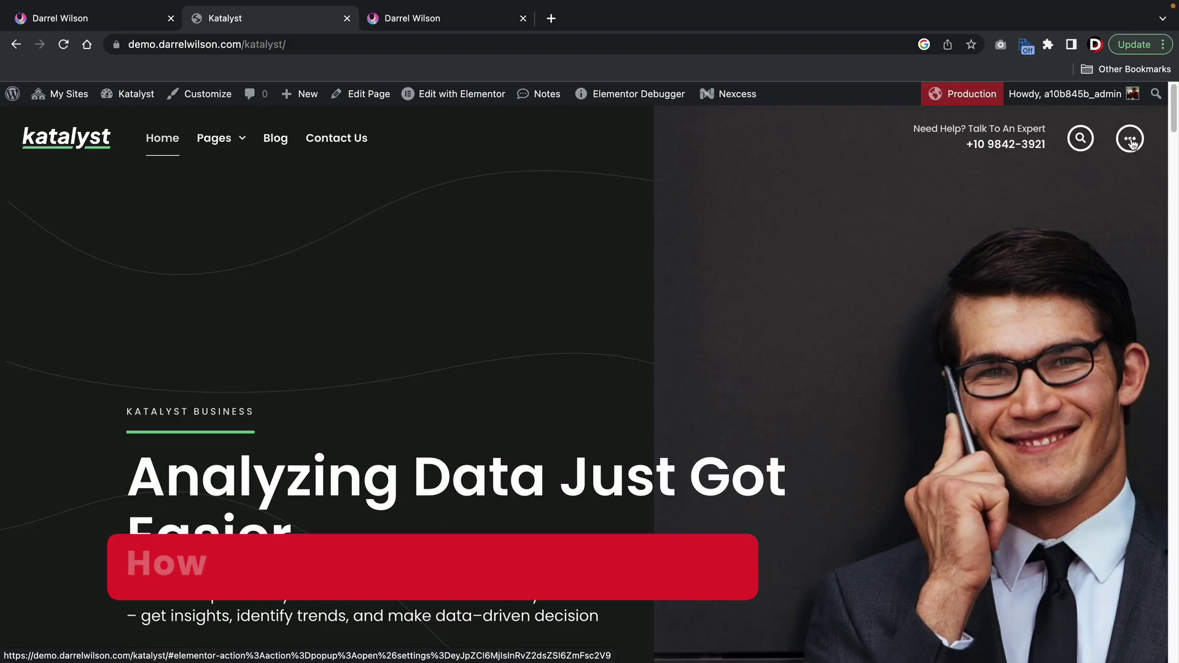
- Open the Katalyst demo's three-dots side menu, then return to the darreltesting.com tab
left_click(1132, 142)
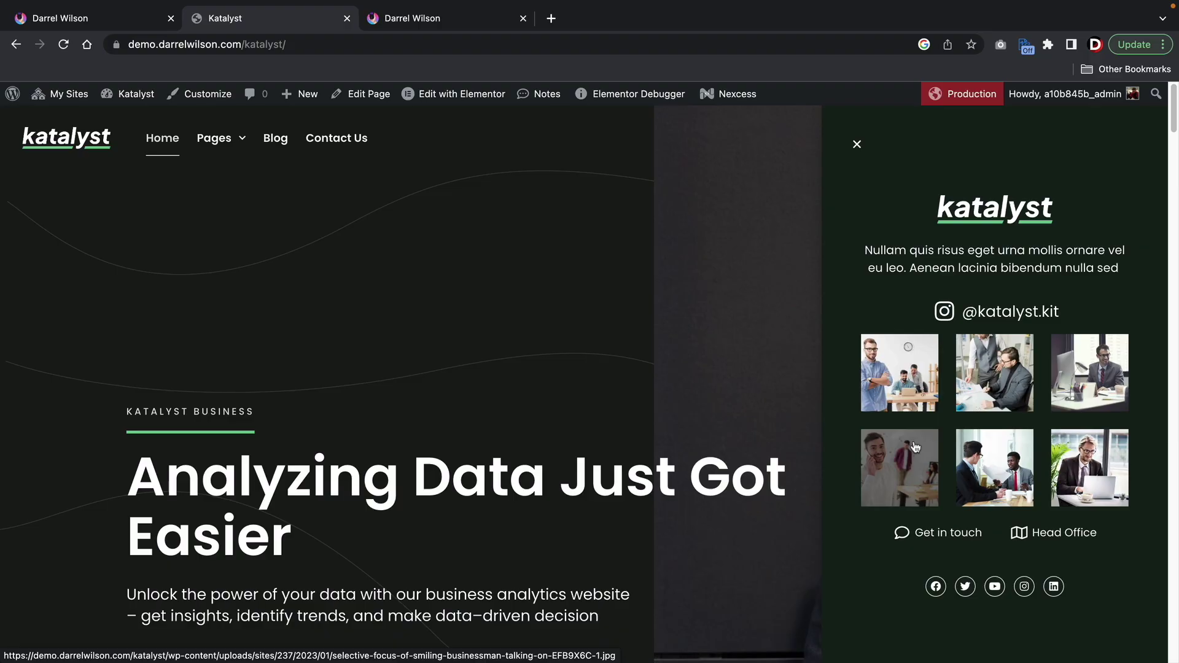
left_click(101, 20)
- Add a new popup template named 'Side Menu' from Templates > Popups
mouse_move(79, 92)
left_click(76, 118)
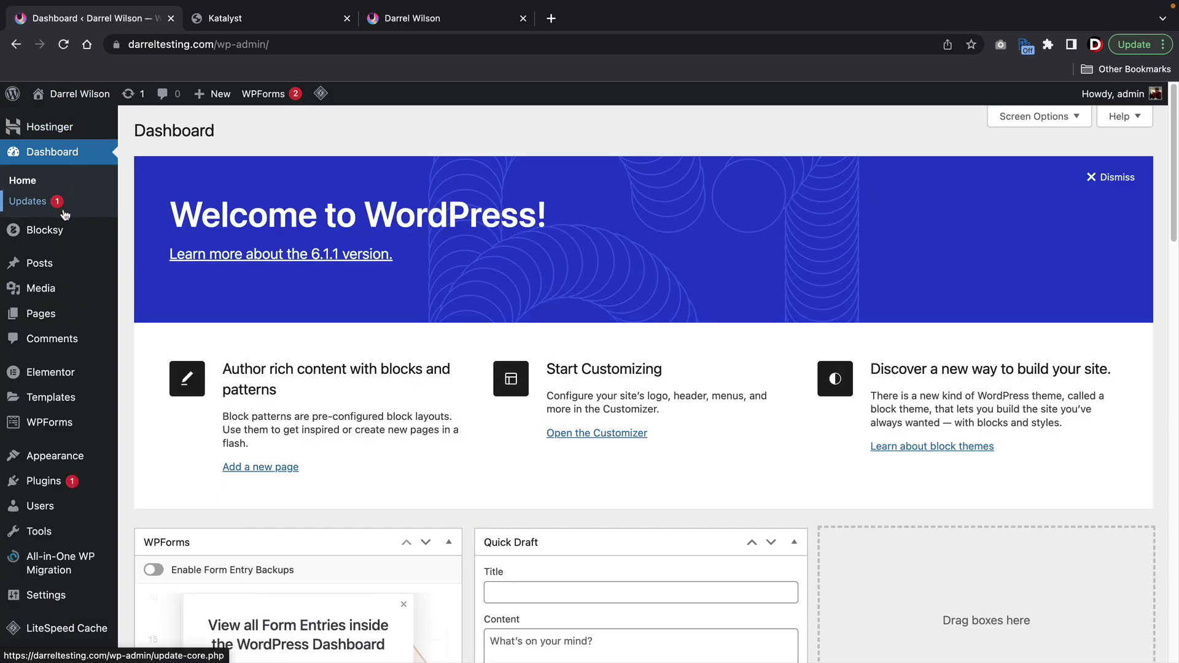
mouse_move(32, 391)
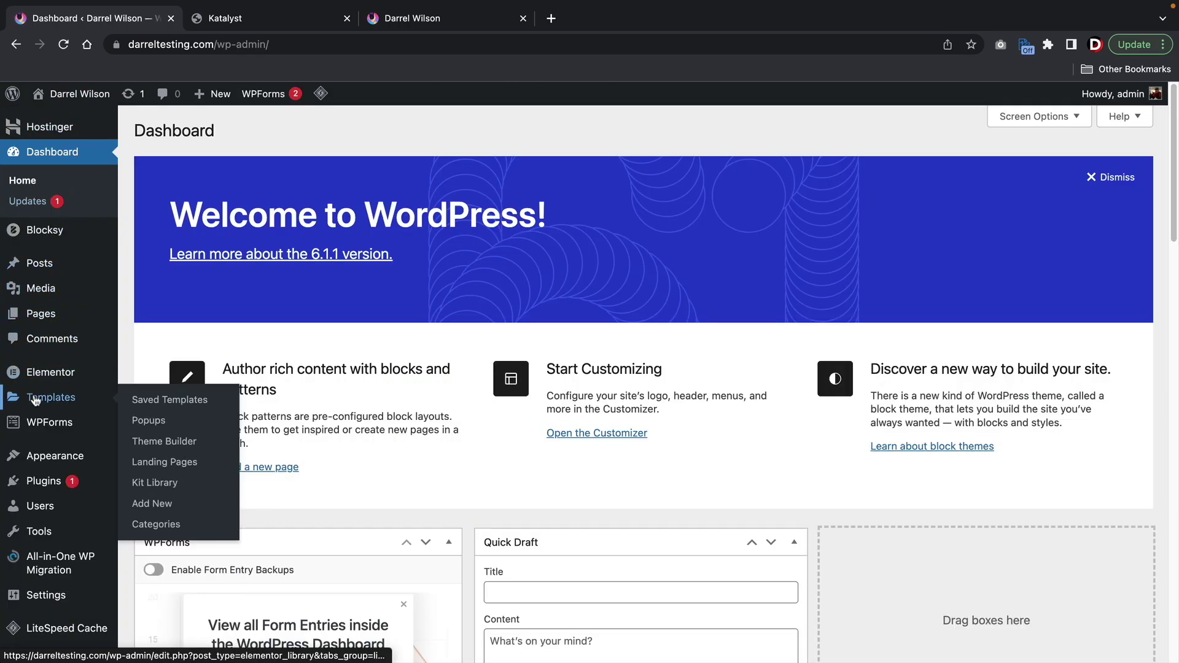
left_click(163, 422)
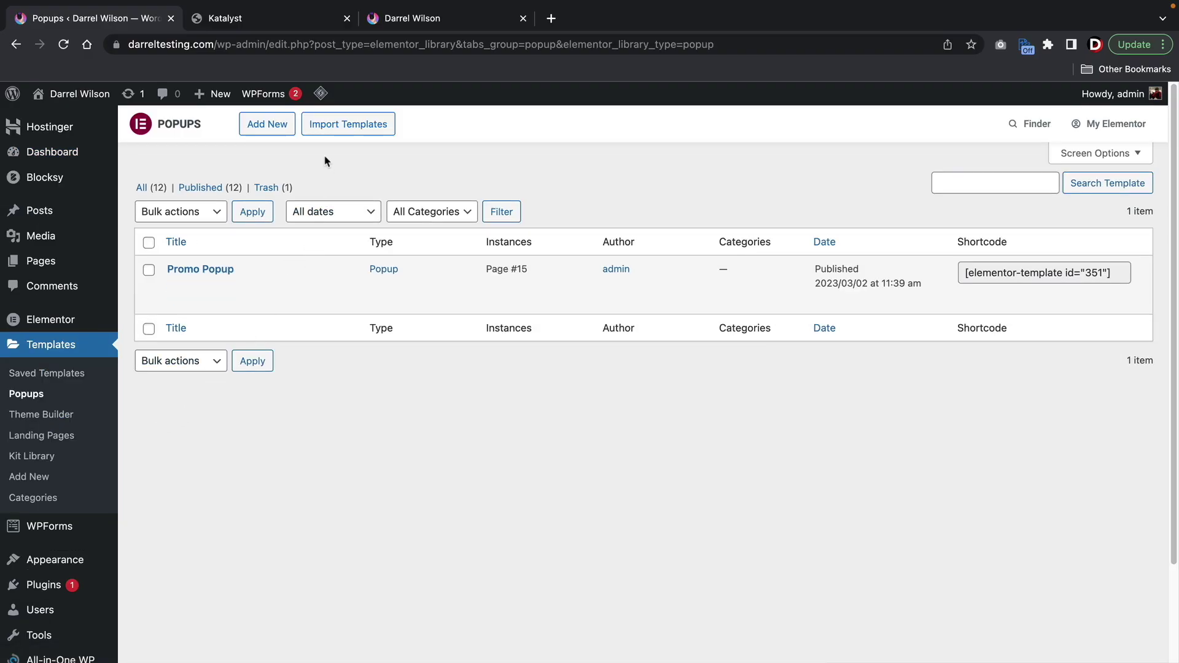
left_click(267, 125)
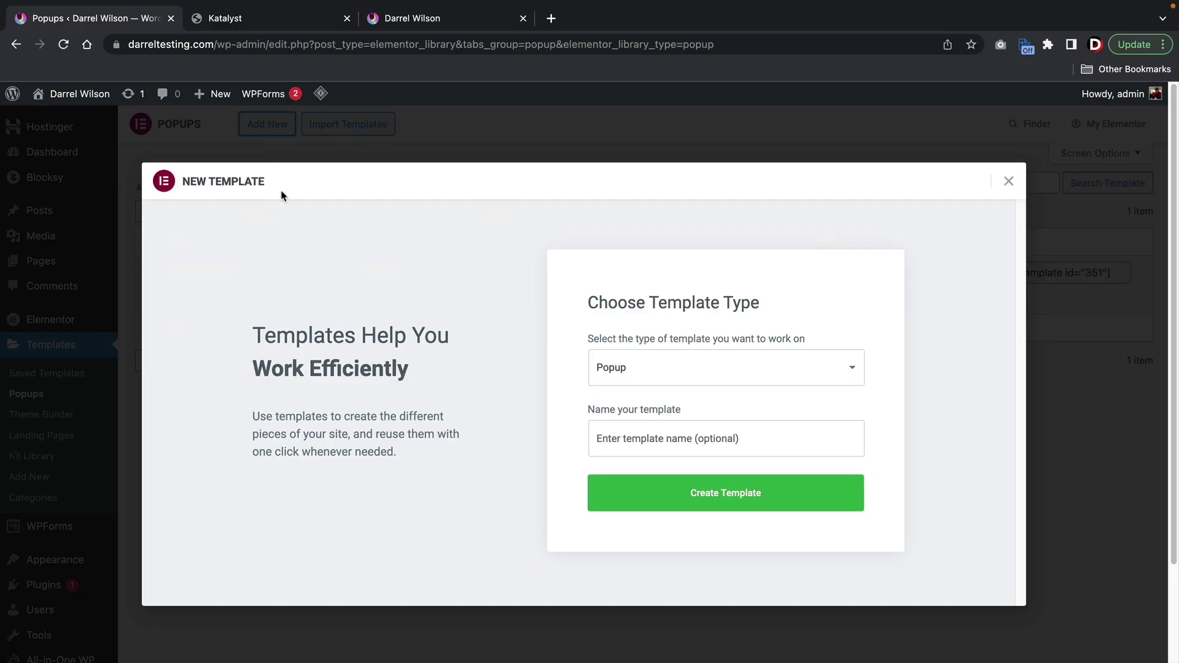
left_click(642, 437)
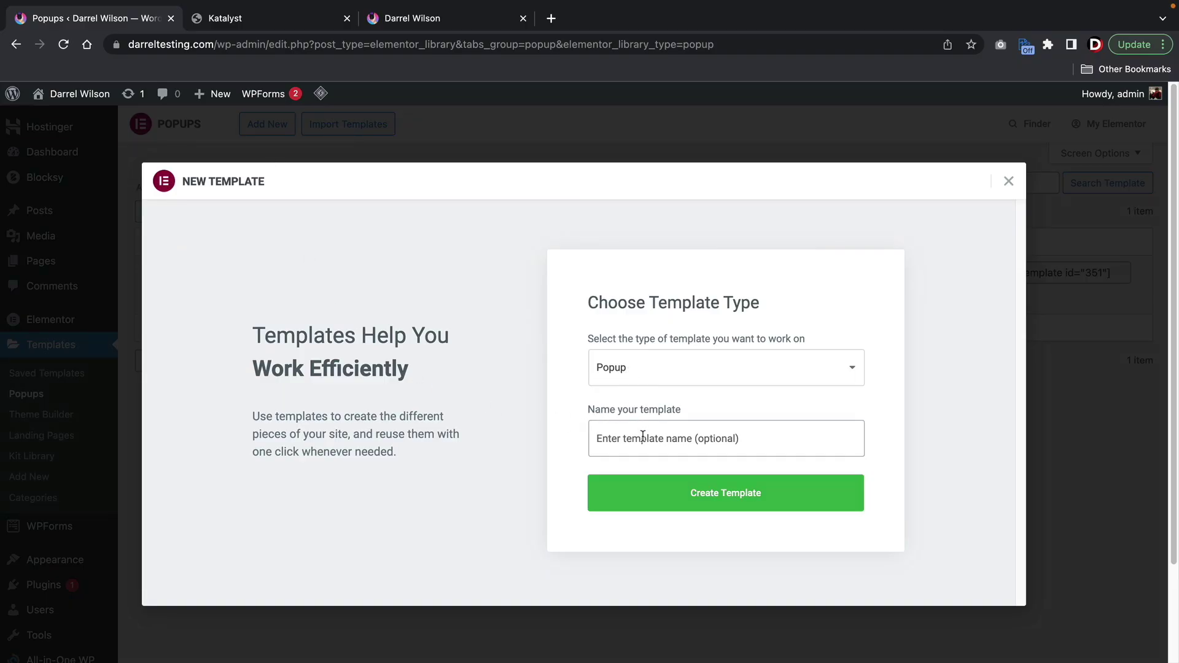
type("Side Menu")
left_click(713, 502)
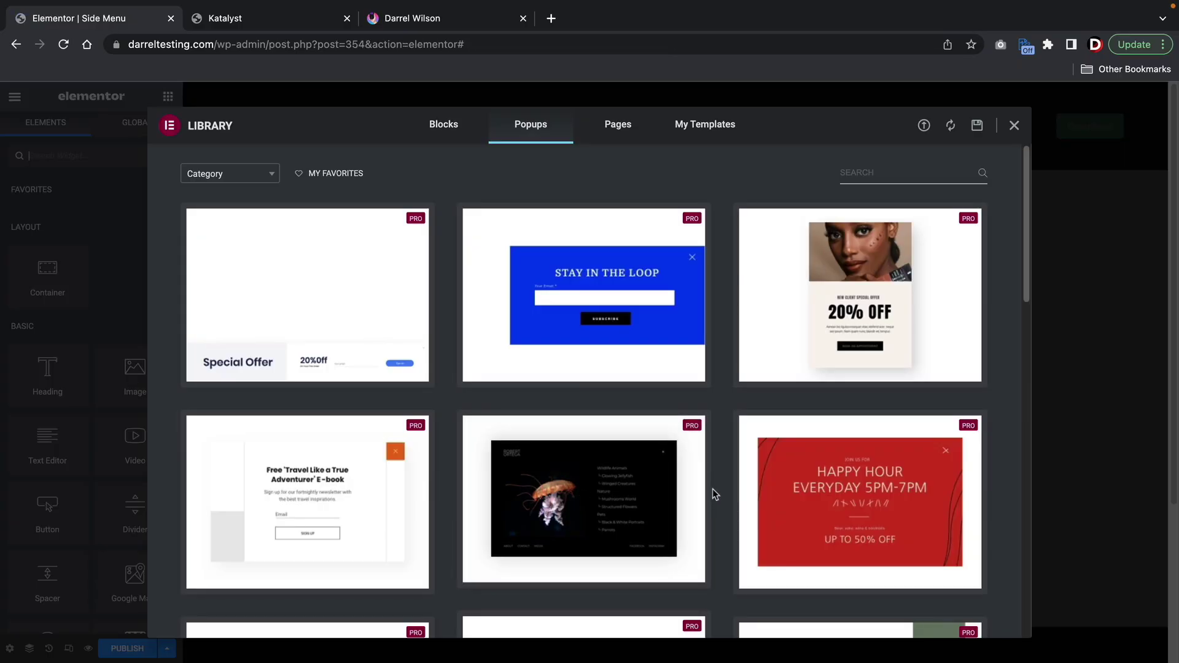
- Make the blank popup 470 px wide, Fit To Screen height, anchored top-right
left_click(1014, 125)
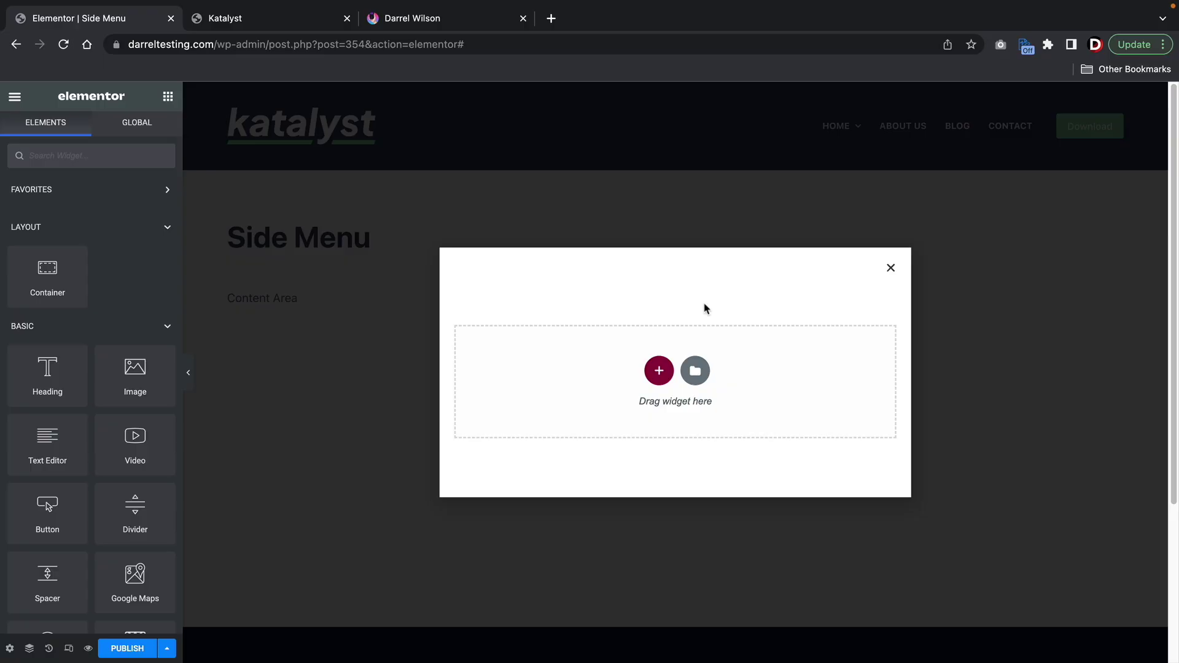
left_click(10, 648)
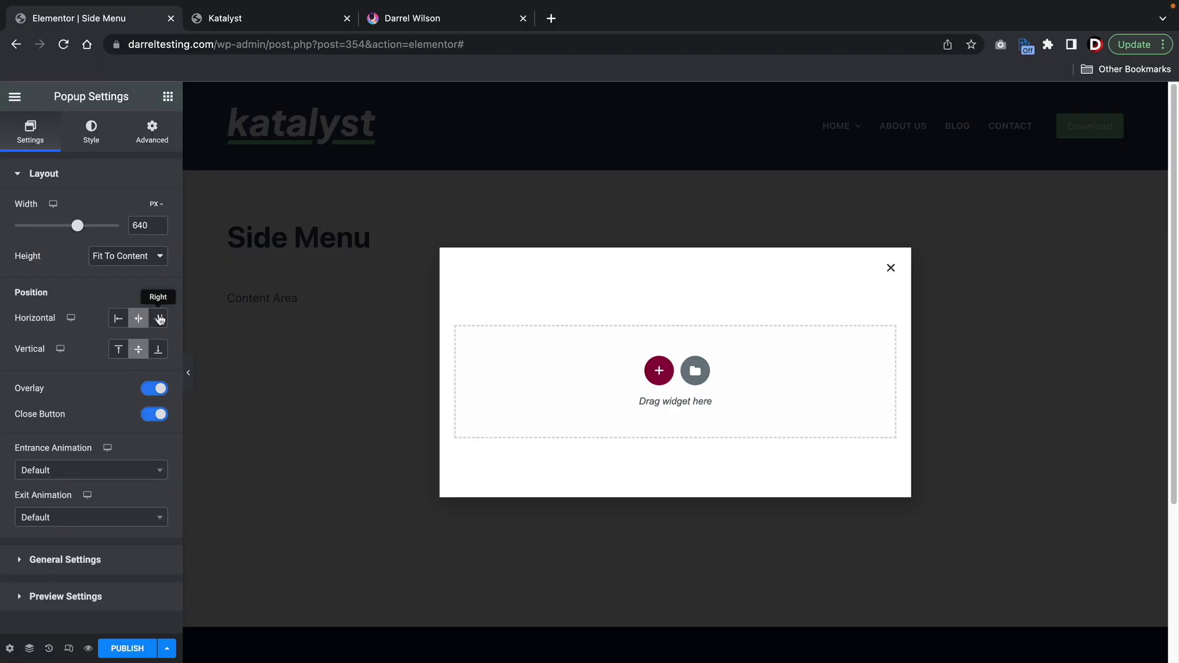
left_click(158, 320)
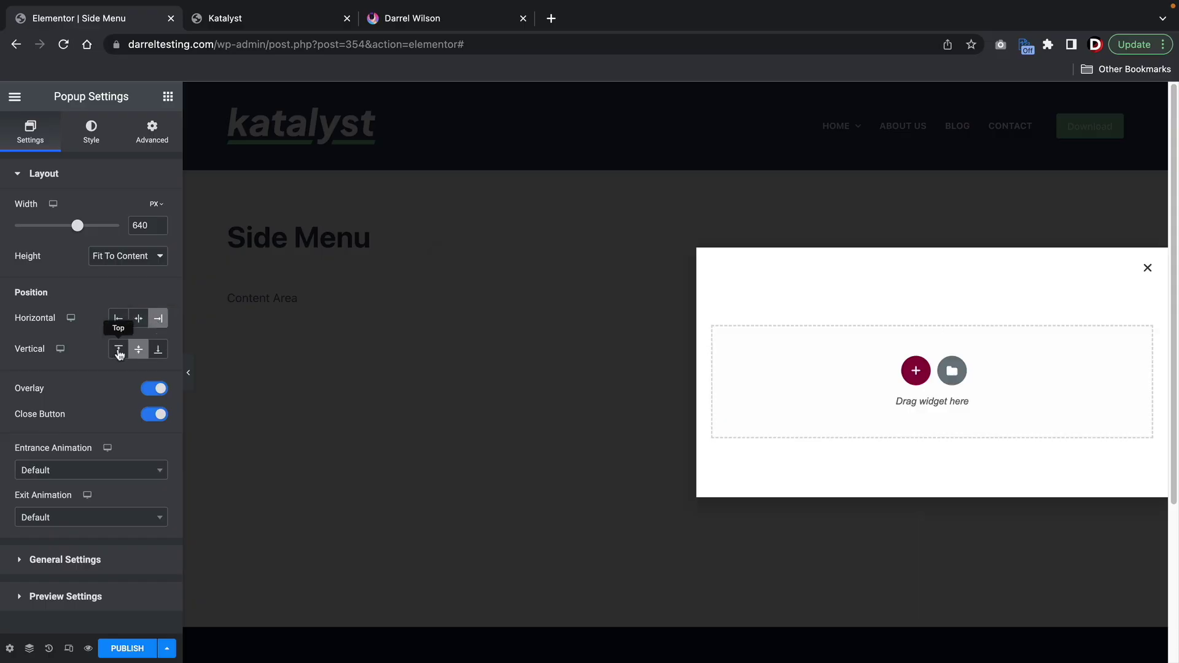
left_click(119, 352)
left_click(141, 264)
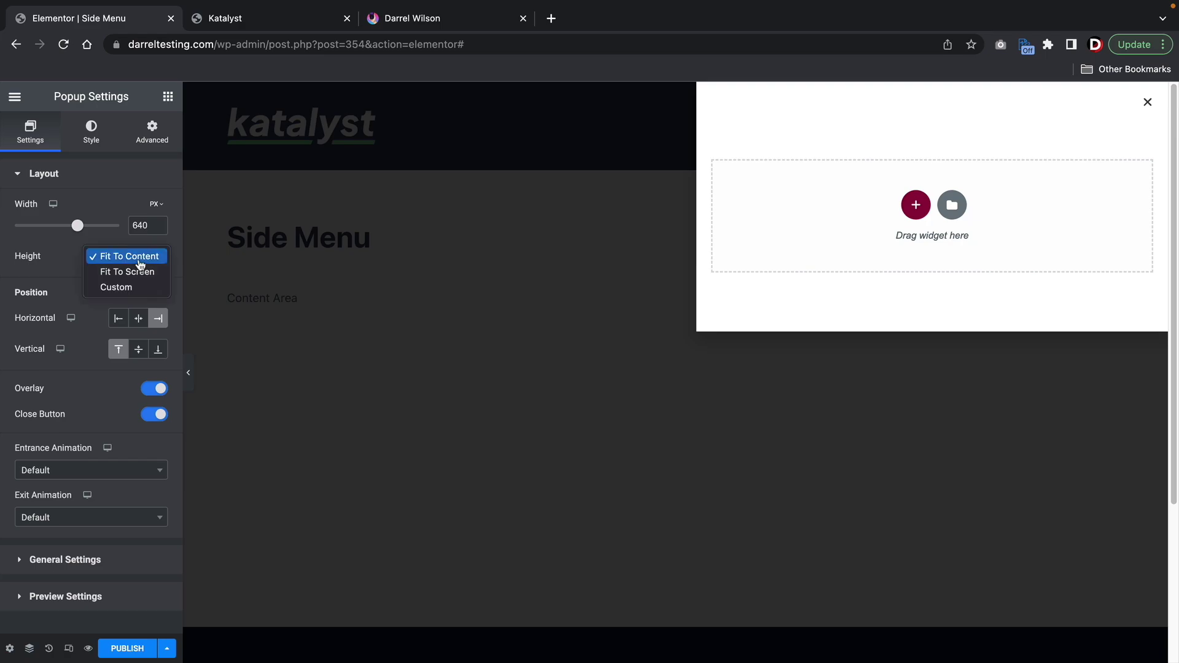
left_click(140, 278)
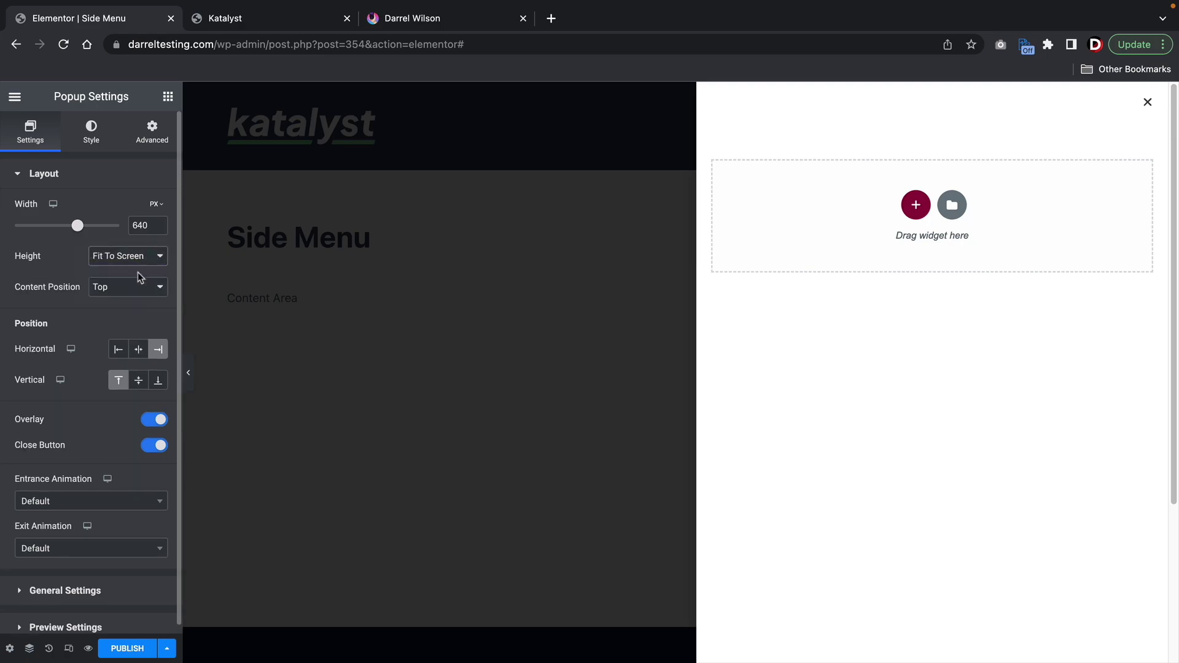
double_click(141, 225)
type("470")
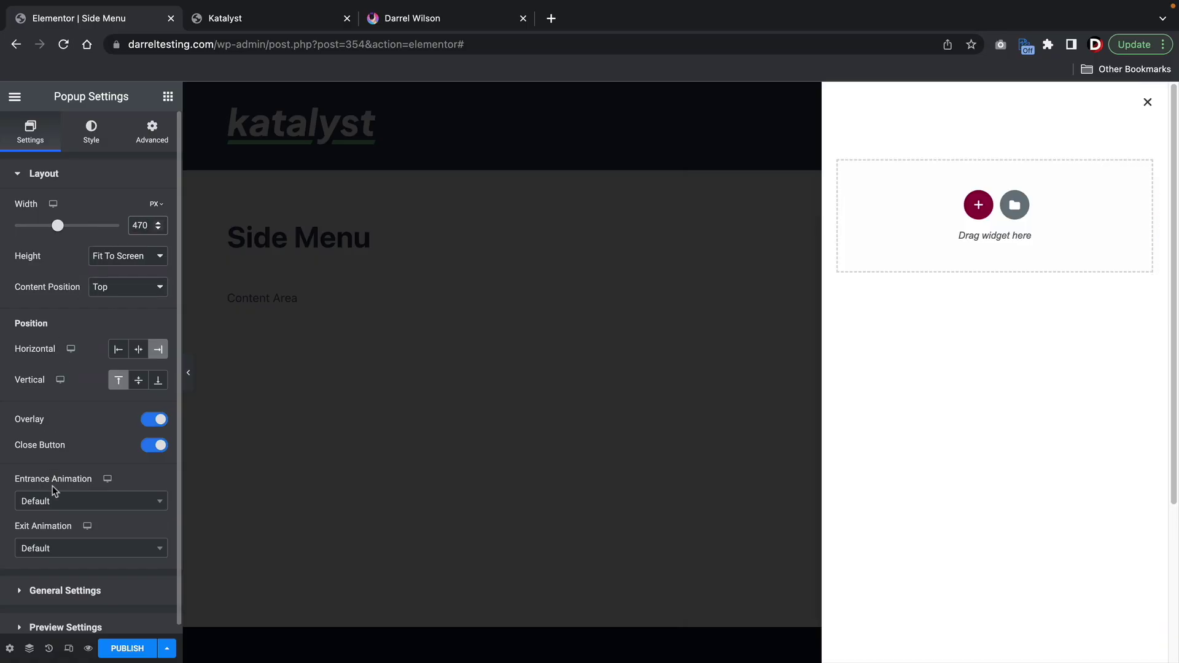
- Set Slide In Right entrance, Slide Out Right exit, and 0.5 s animation duration
left_click(57, 503)
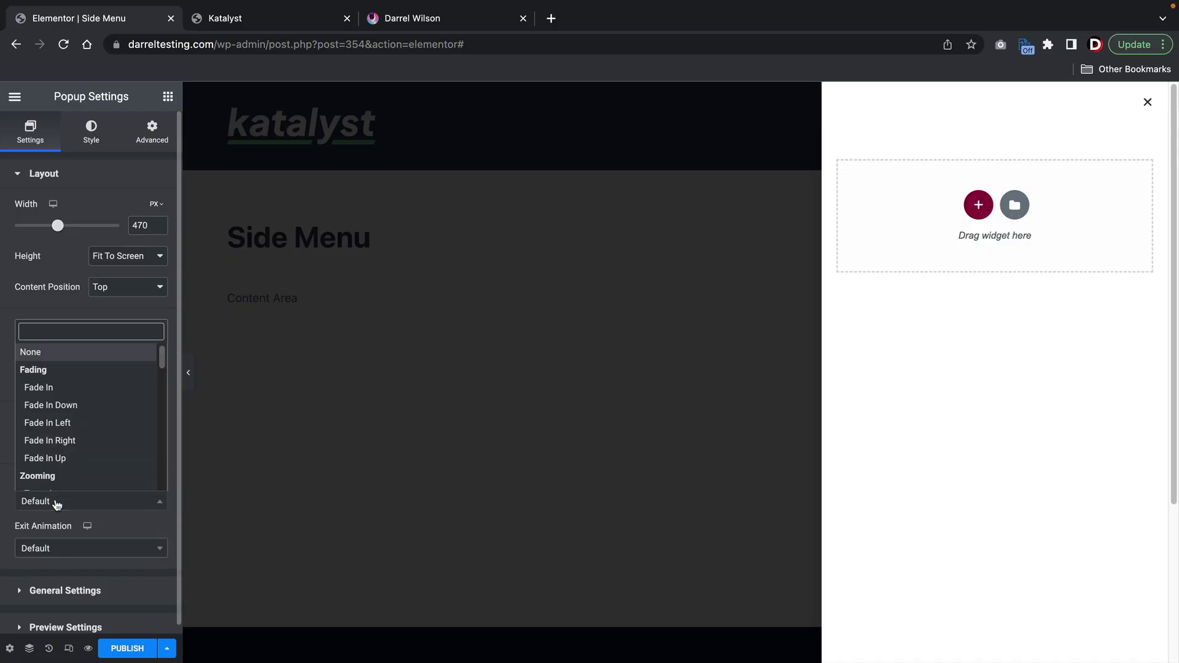
type("slide")
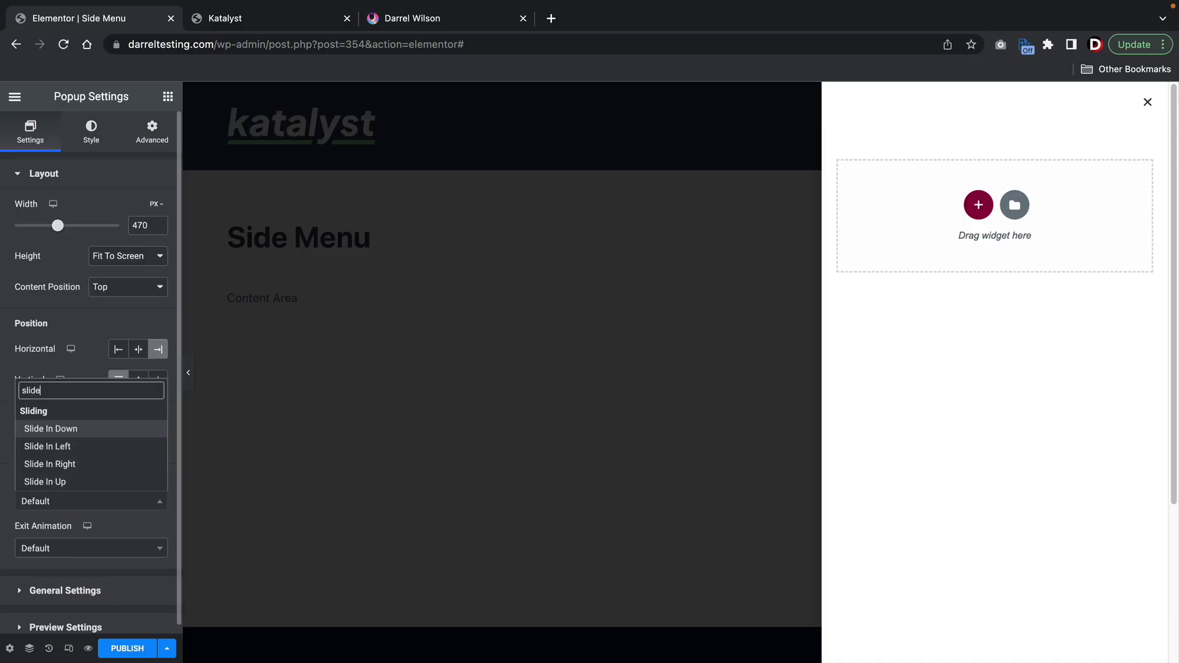
left_click(49, 463)
left_click(80, 546)
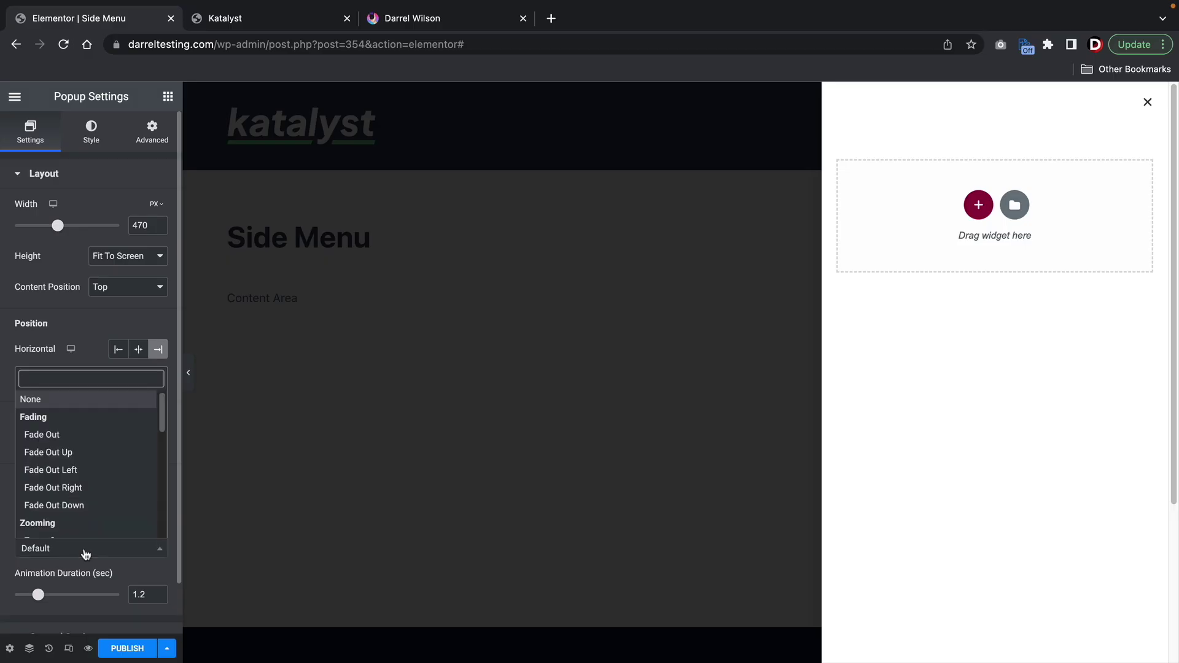
type("slide")
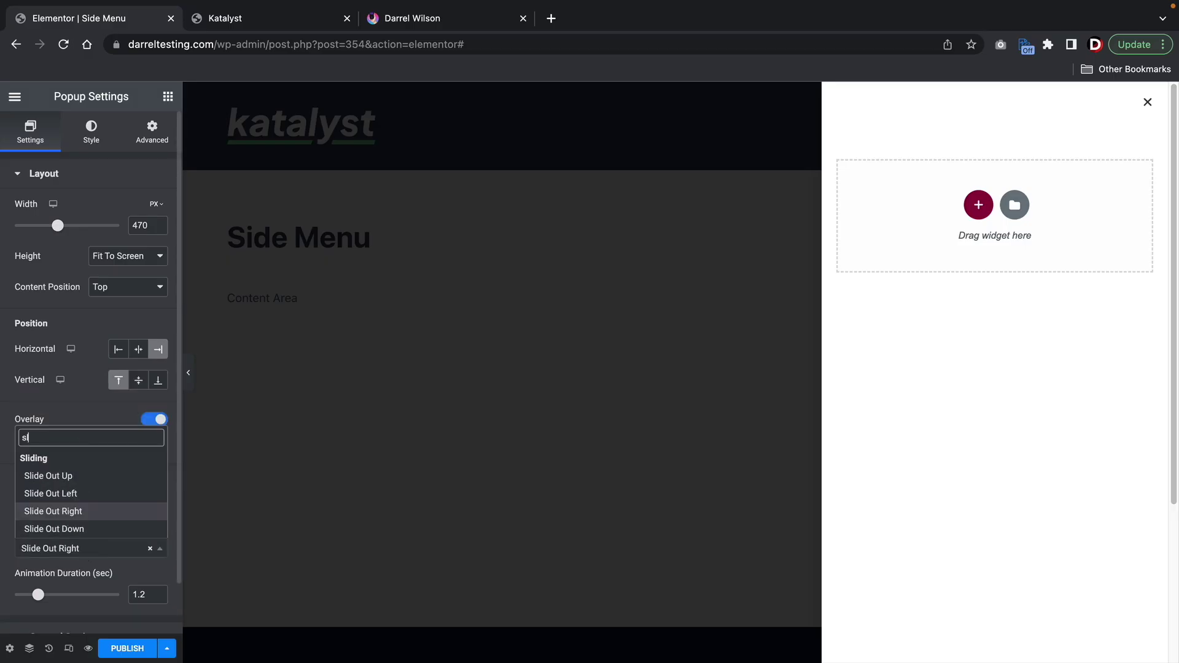
left_click(53, 513)
left_click_drag(37, 596, 32, 597)
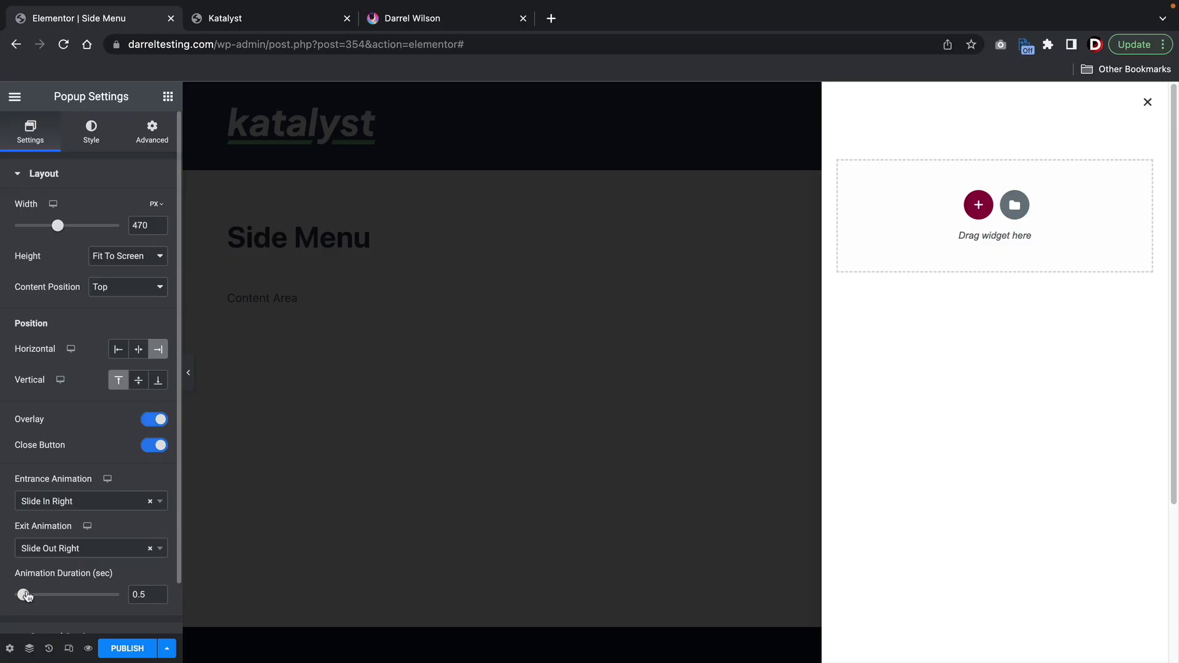
- Set the popup's Style background to Classic with colour #151414
left_click(92, 133)
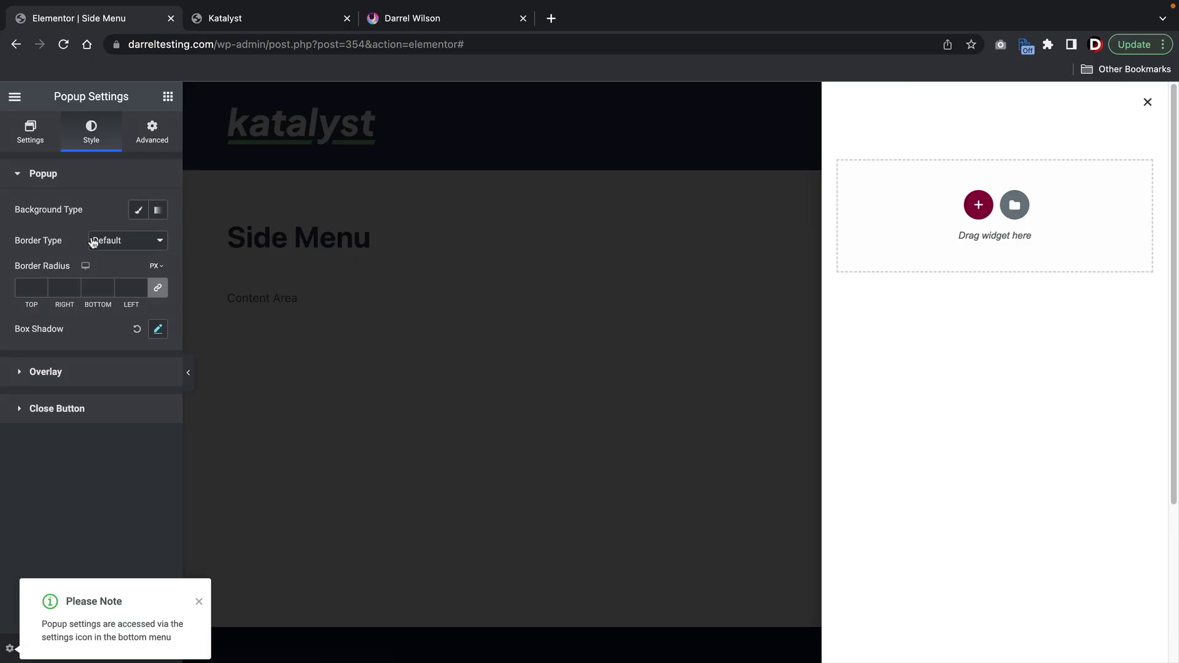
left_click(138, 211)
left_click(158, 240)
left_click_drag(145, 308, 91, 409)
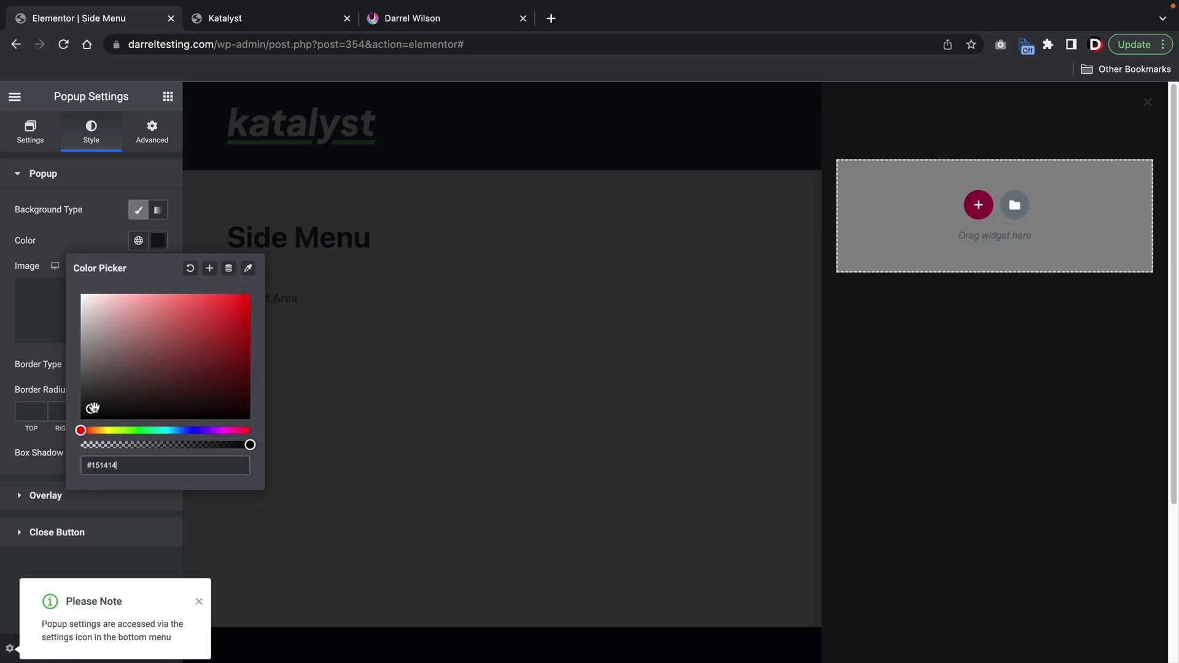
left_click(70, 216)
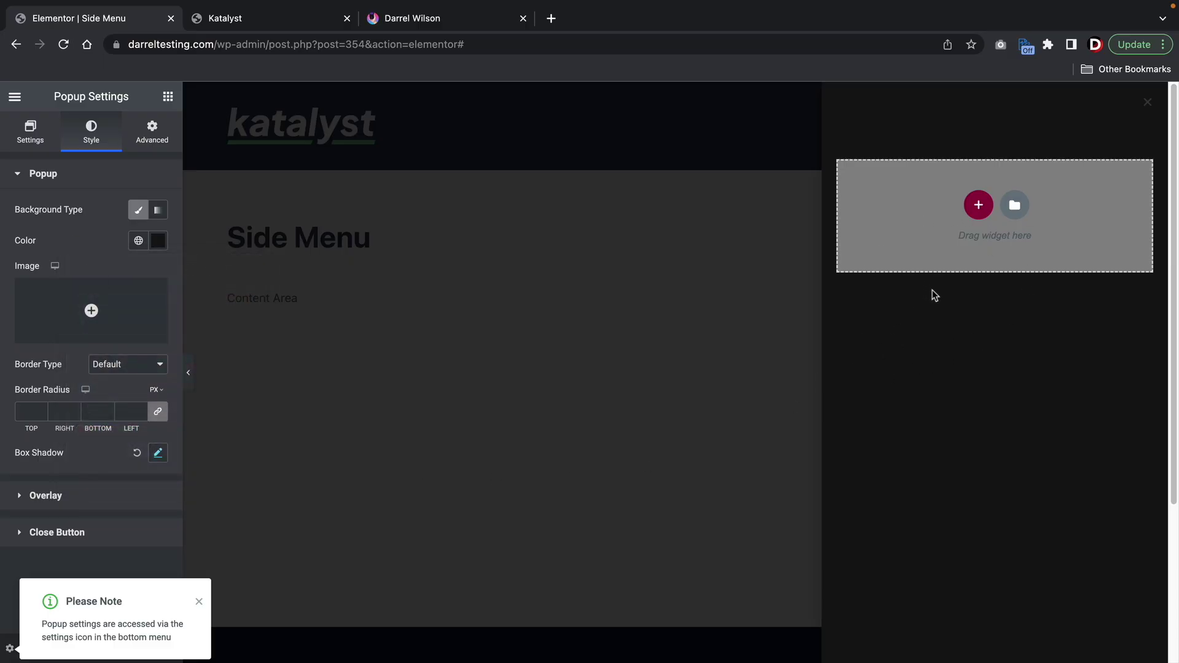
- Add a one-column section with a Site Logo widget and reduce the logo's width
left_click(980, 207)
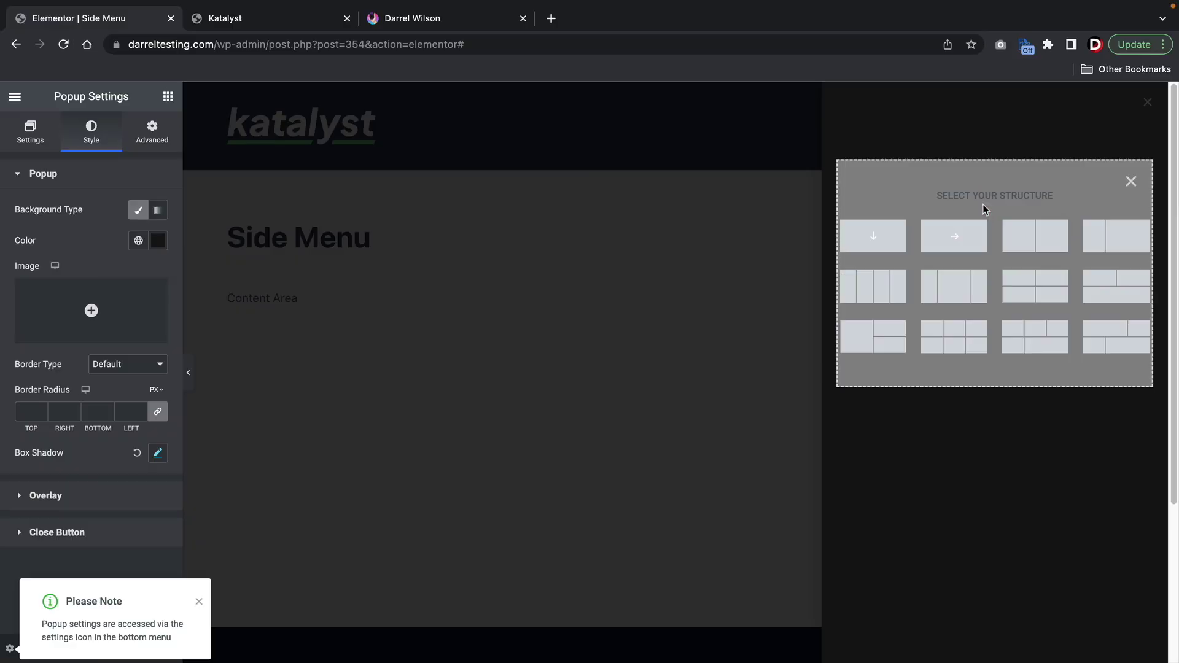
left_click(875, 238)
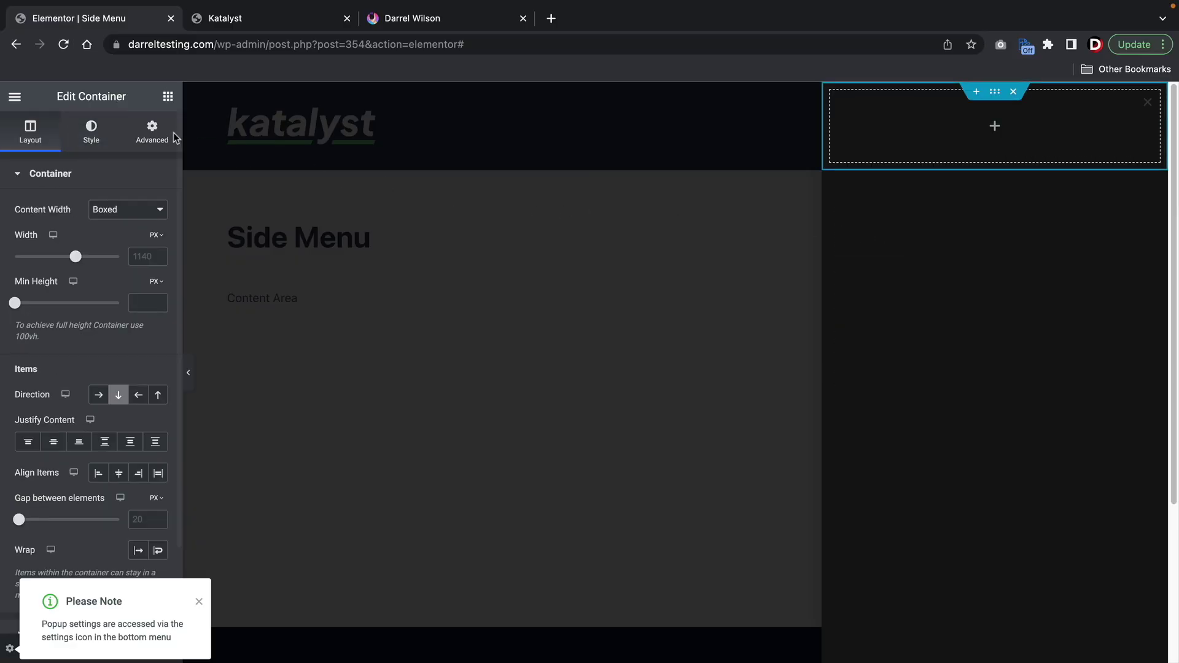
left_click(169, 98)
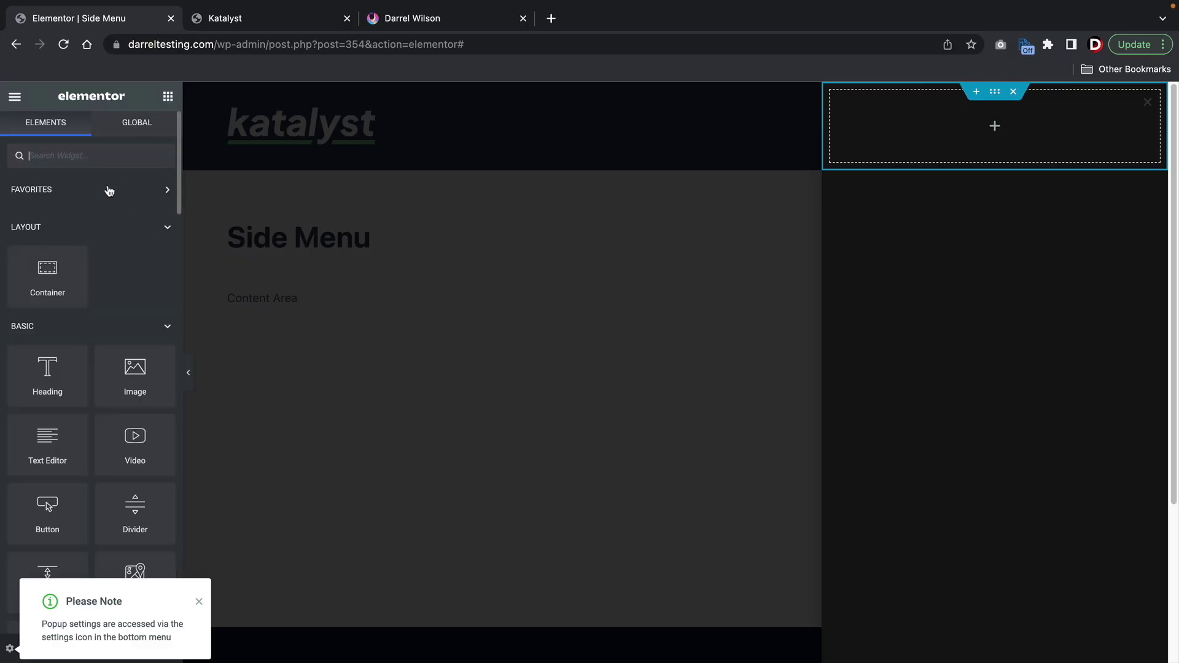
left_click(109, 188)
left_click(110, 156)
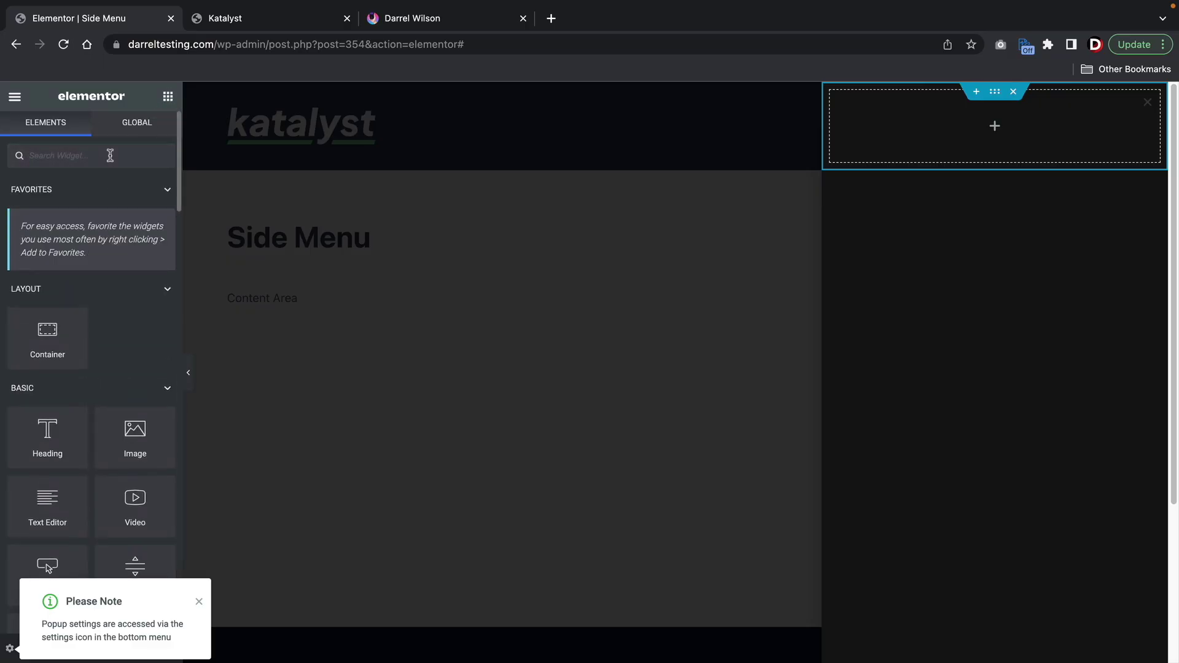
type("site")
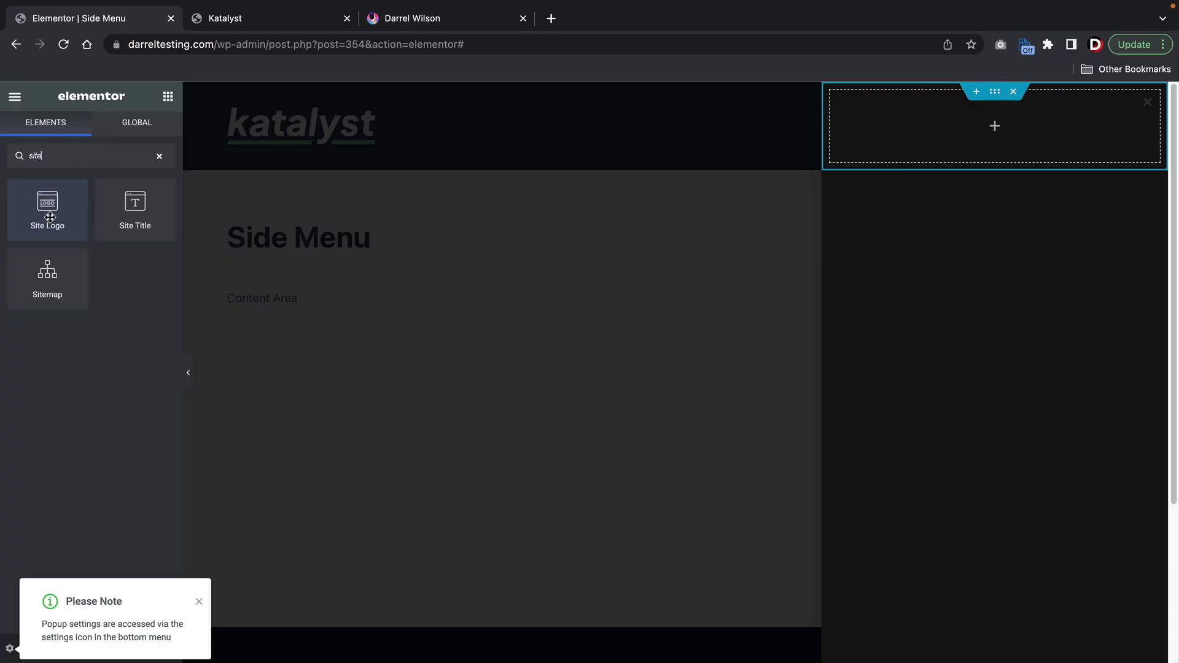
left_click_drag(54, 211, 1016, 132)
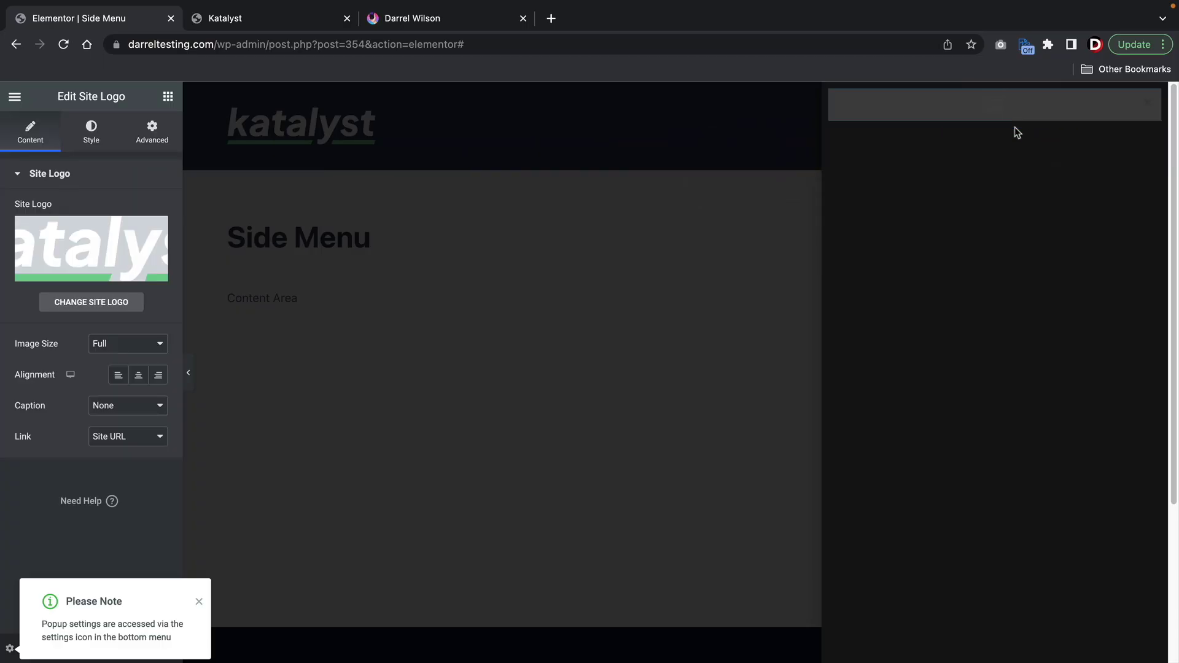
left_click(90, 130)
left_click_drag(15, 226, 57, 230)
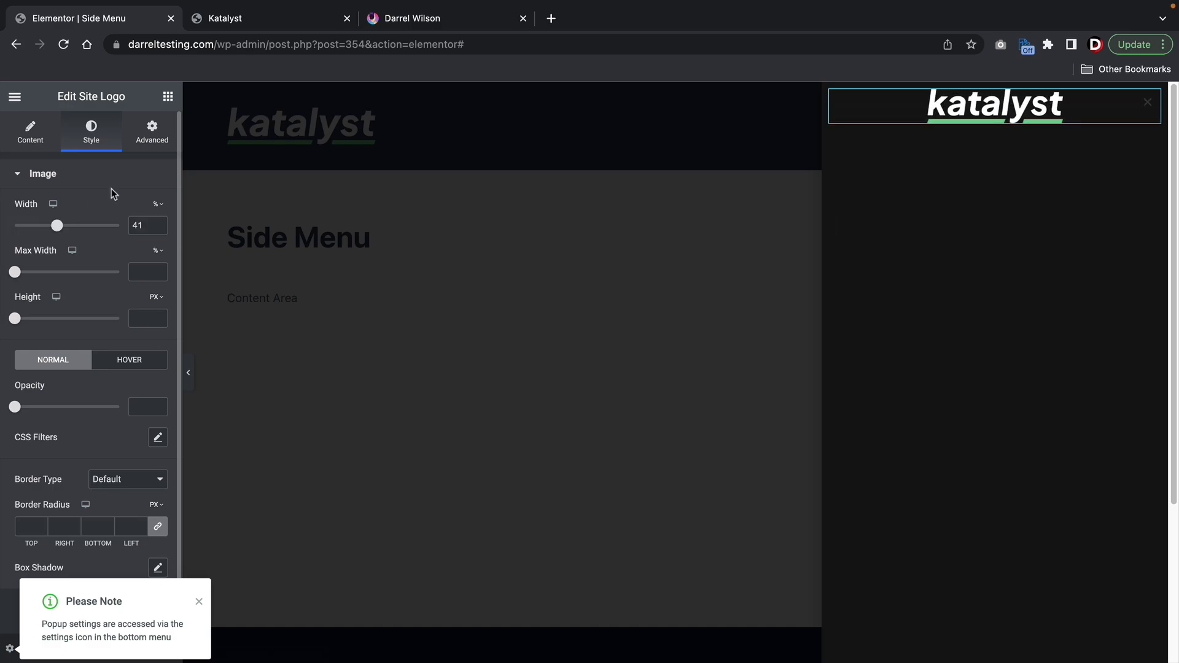
- Add a Text Editor paragraph below the logo with centred, near-white #FFF9F9 text
left_click(168, 96)
left_click_drag(63, 429, 1006, 126)
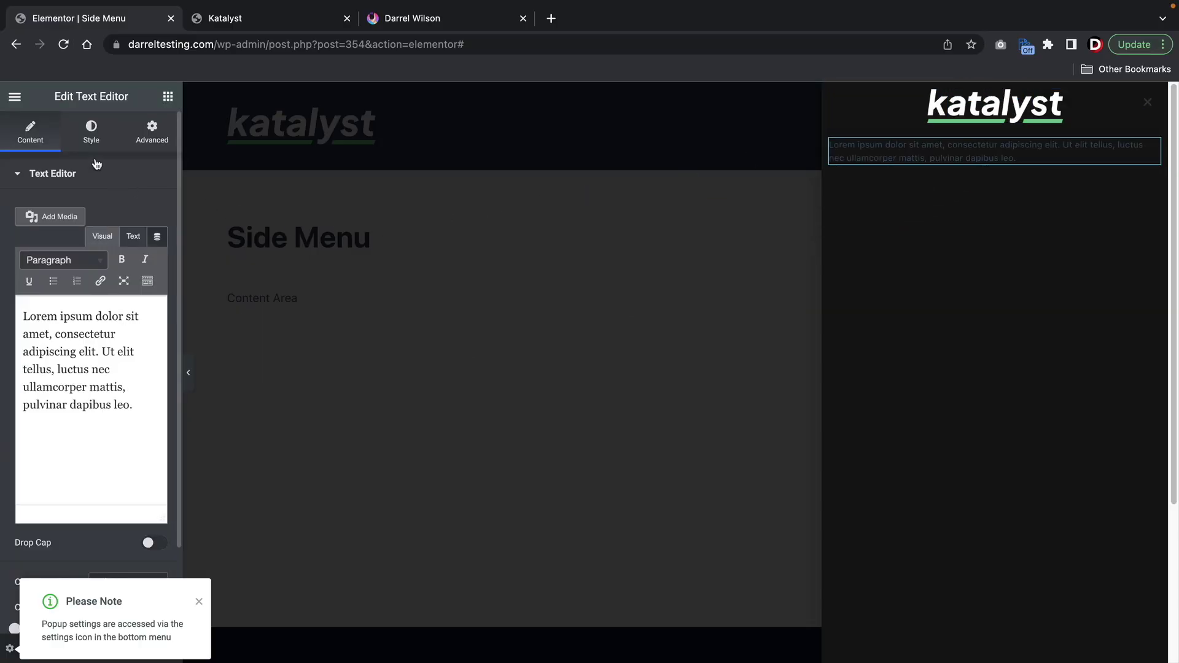
left_click(90, 130)
left_click(157, 240)
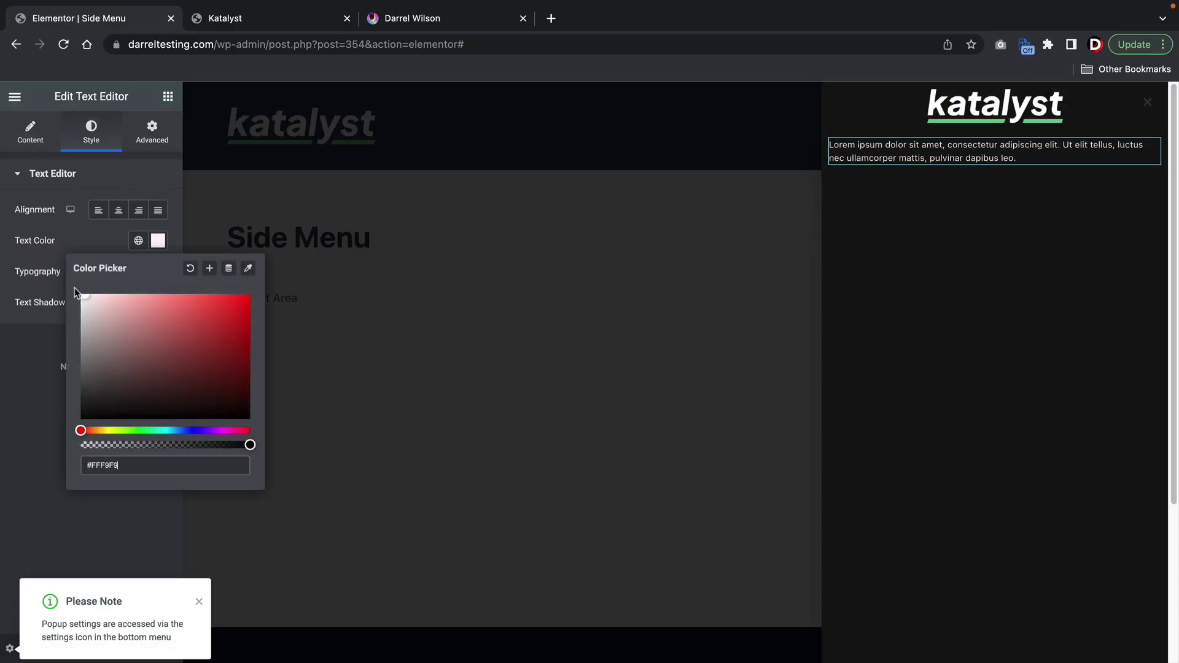
left_click(30, 130)
left_click_drag(134, 406, 56, 399)
left_click(91, 399)
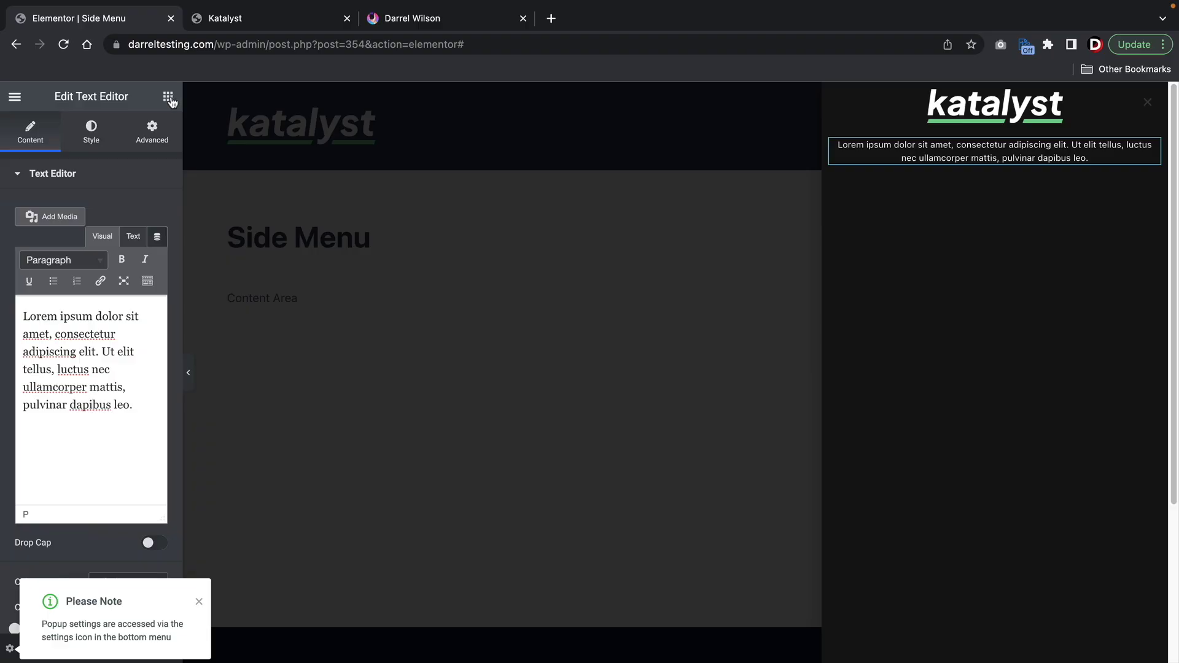
left_click(168, 97)
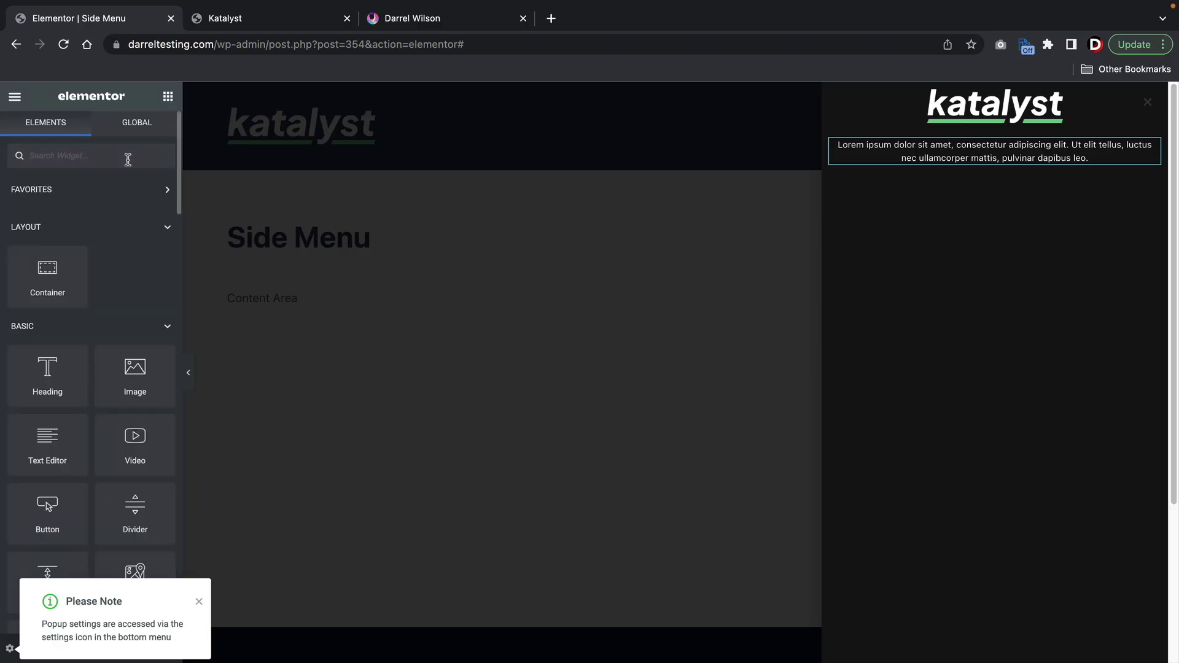
- Add an Icon List below the paragraph and delete its second and third items
type("icon li")
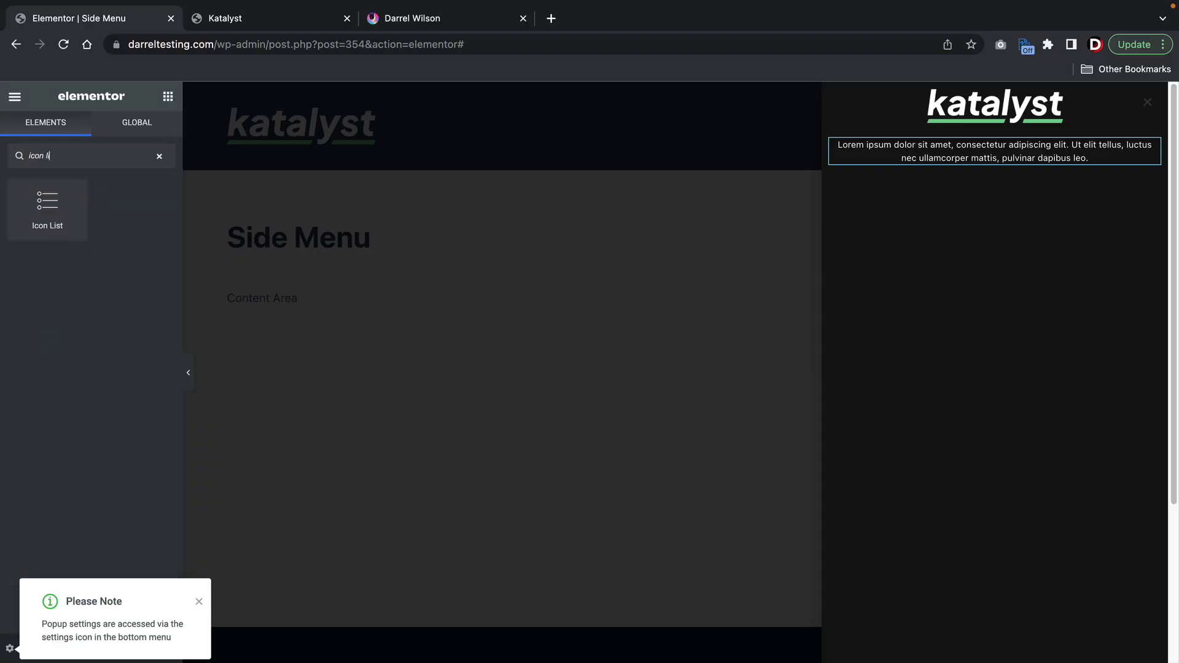
left_click_drag(48, 206, 1032, 162)
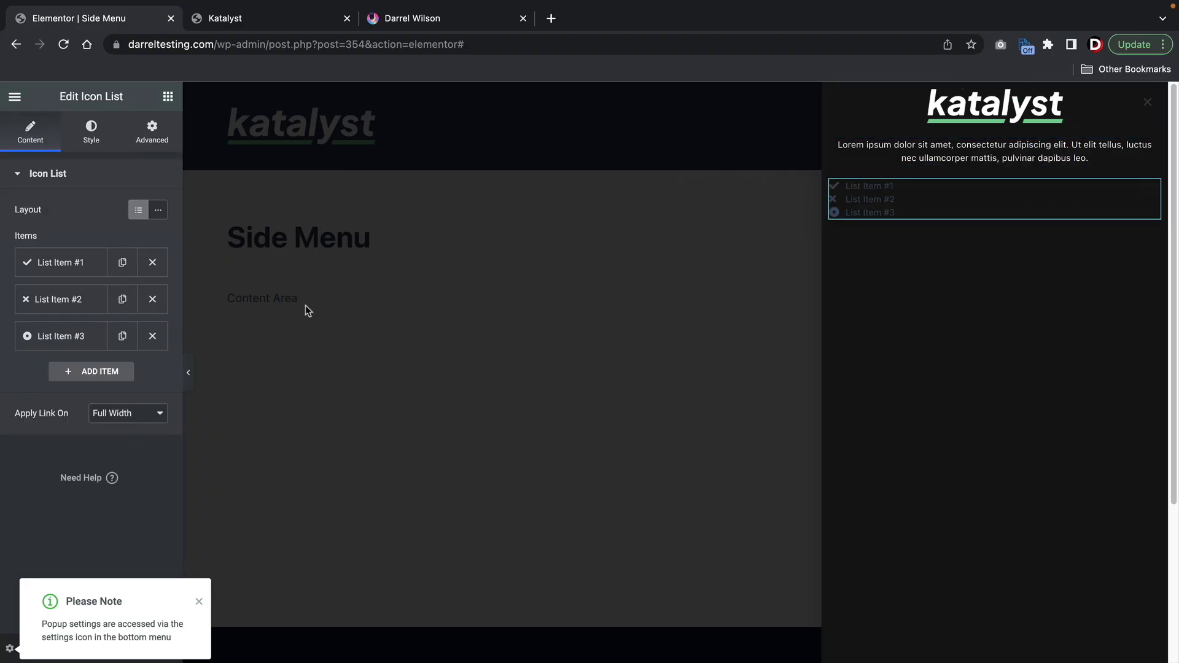
left_click(152, 299)
left_click(153, 299)
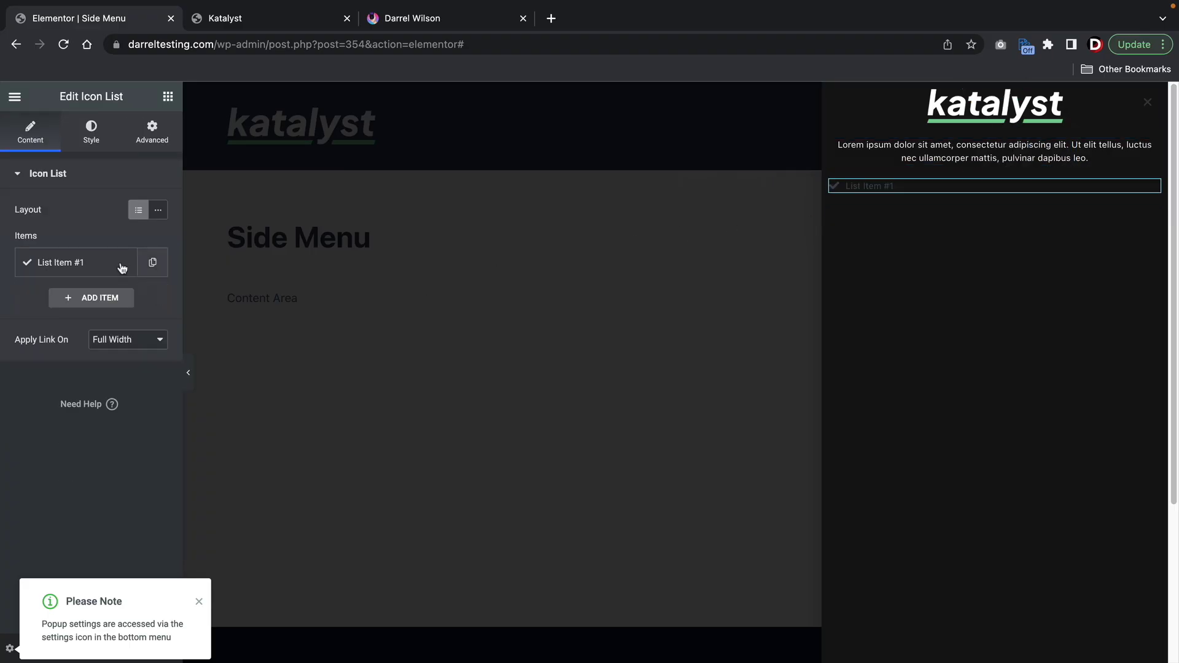
- Change the remaining item's icon to Instagram and centre the list
left_click(83, 271)
left_click(88, 380)
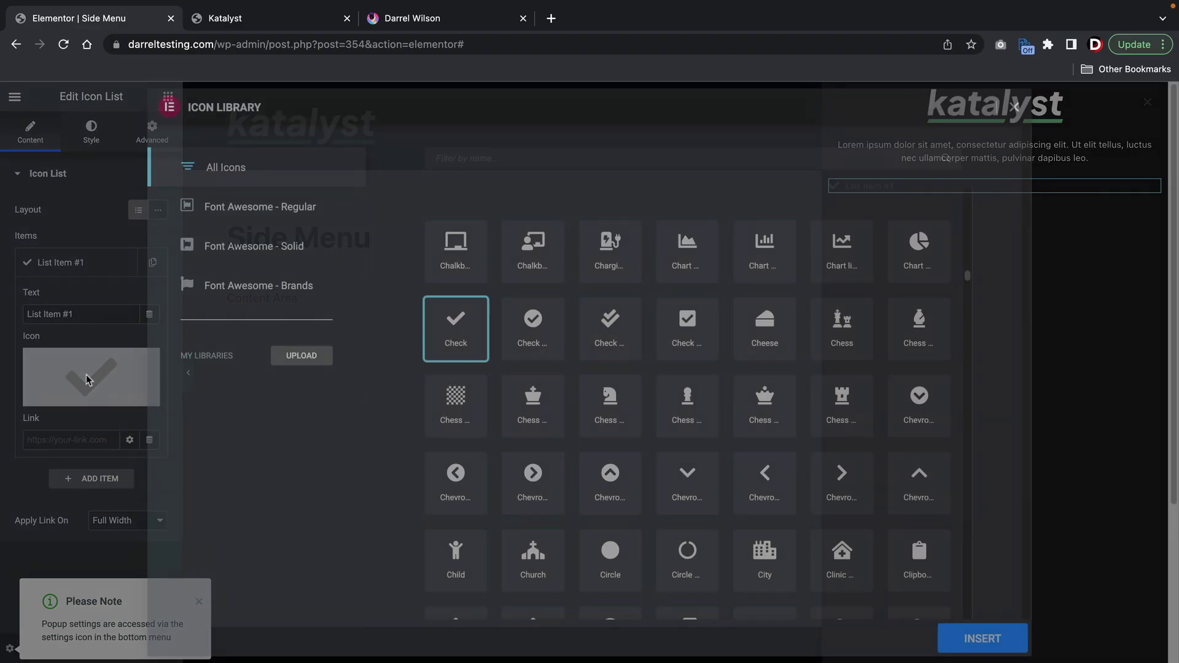
left_click(458, 166)
type("insta")
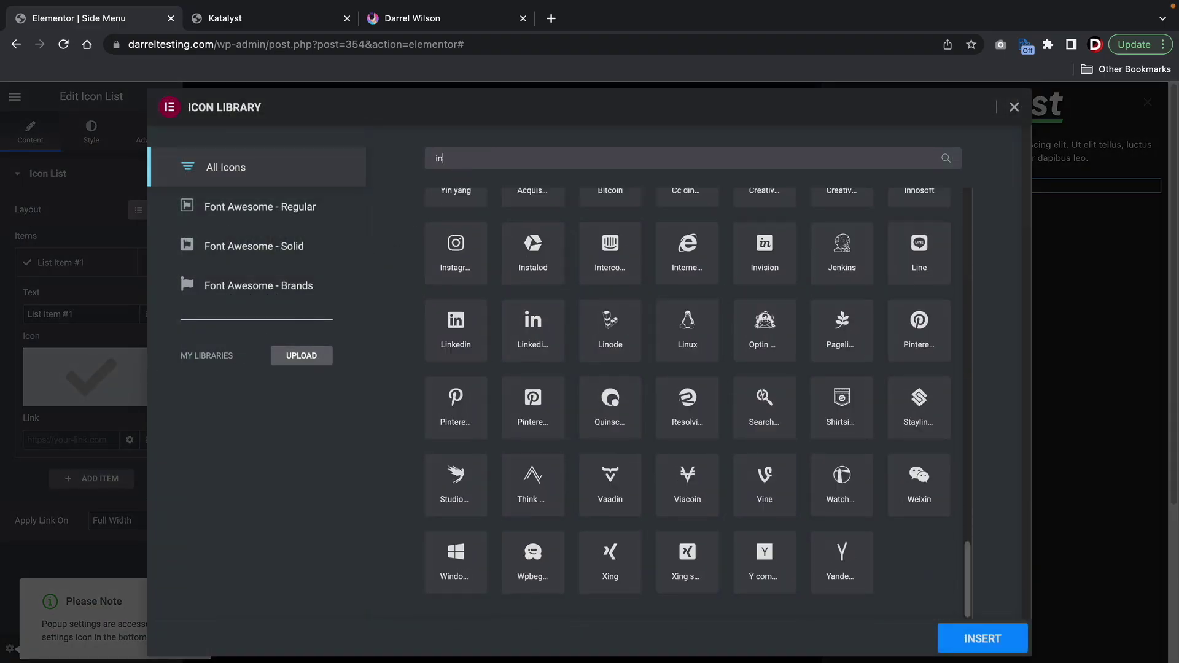
left_click(469, 257)
left_click(959, 638)
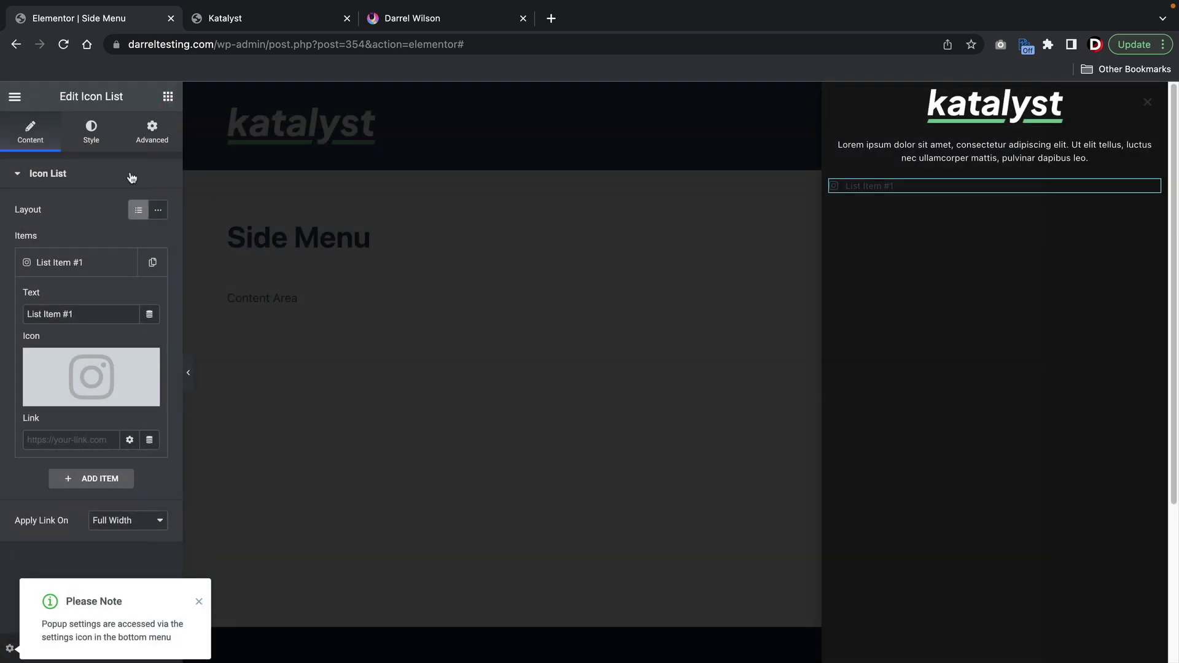
left_click(101, 142)
left_click(139, 260)
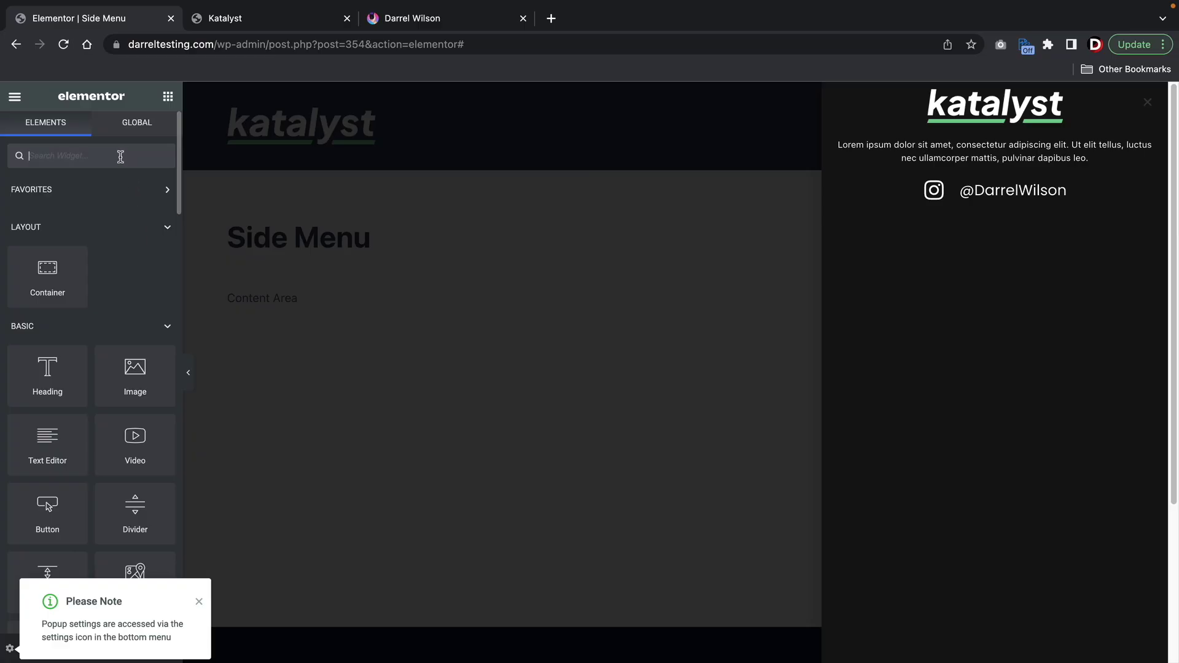
- Add a Basic Gallery below the Instagram item, starting with the man-on-the-phone photo
left_click(120, 156)
type("image")
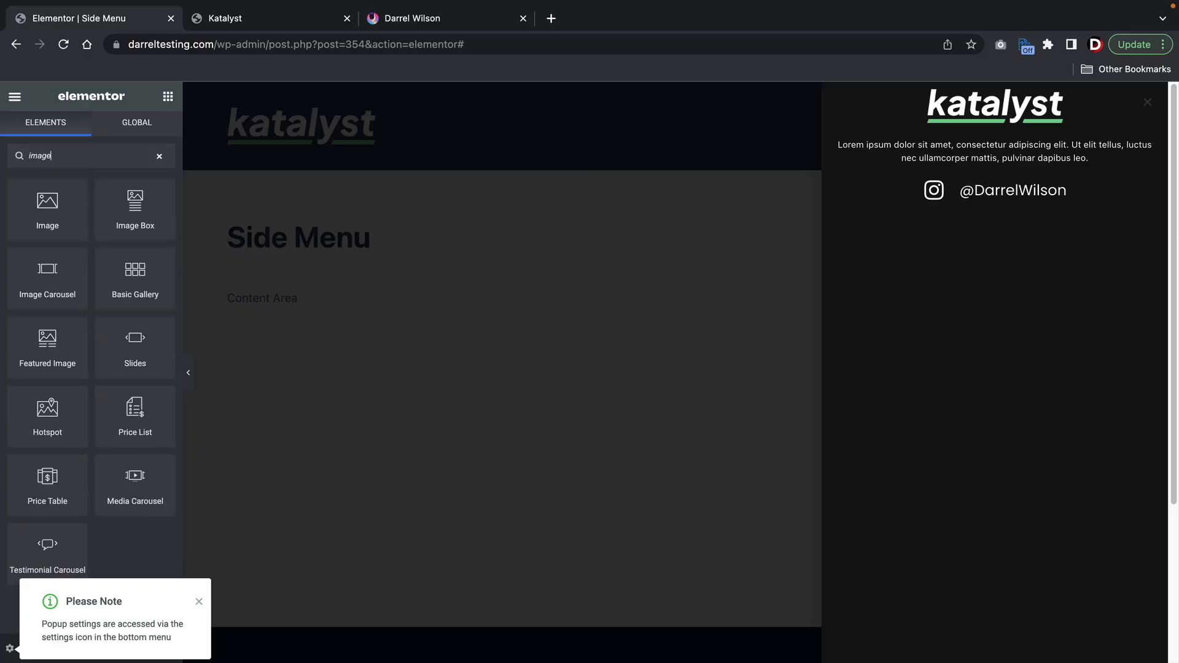
left_click_drag(122, 279, 1000, 196)
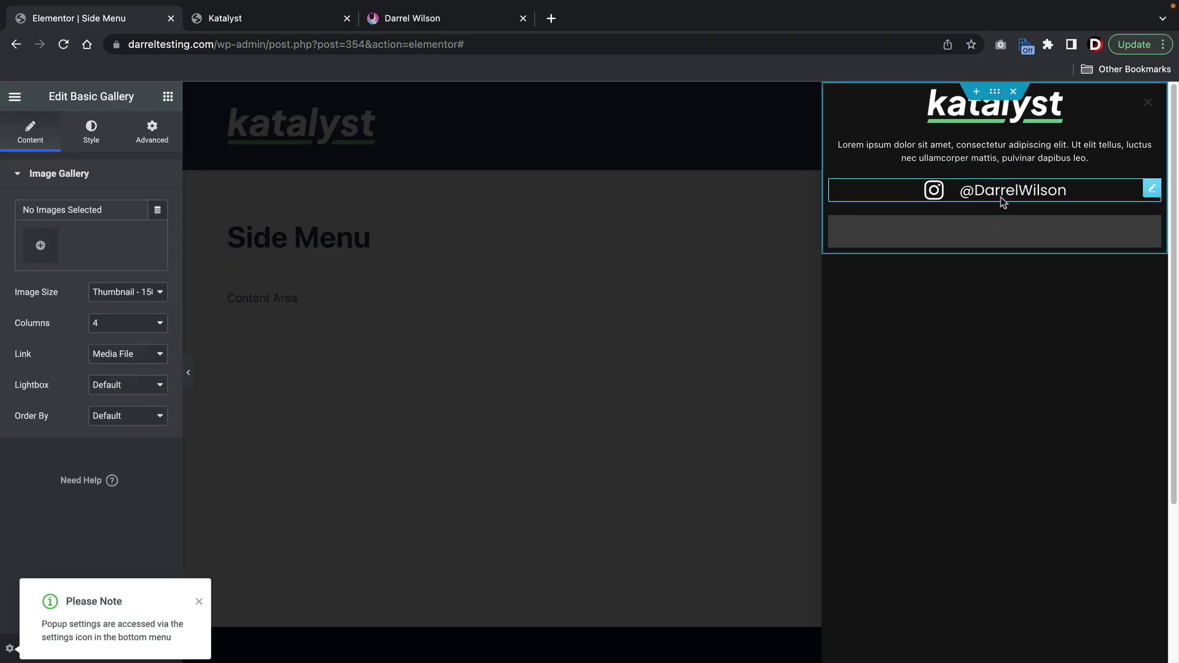
left_click(41, 245)
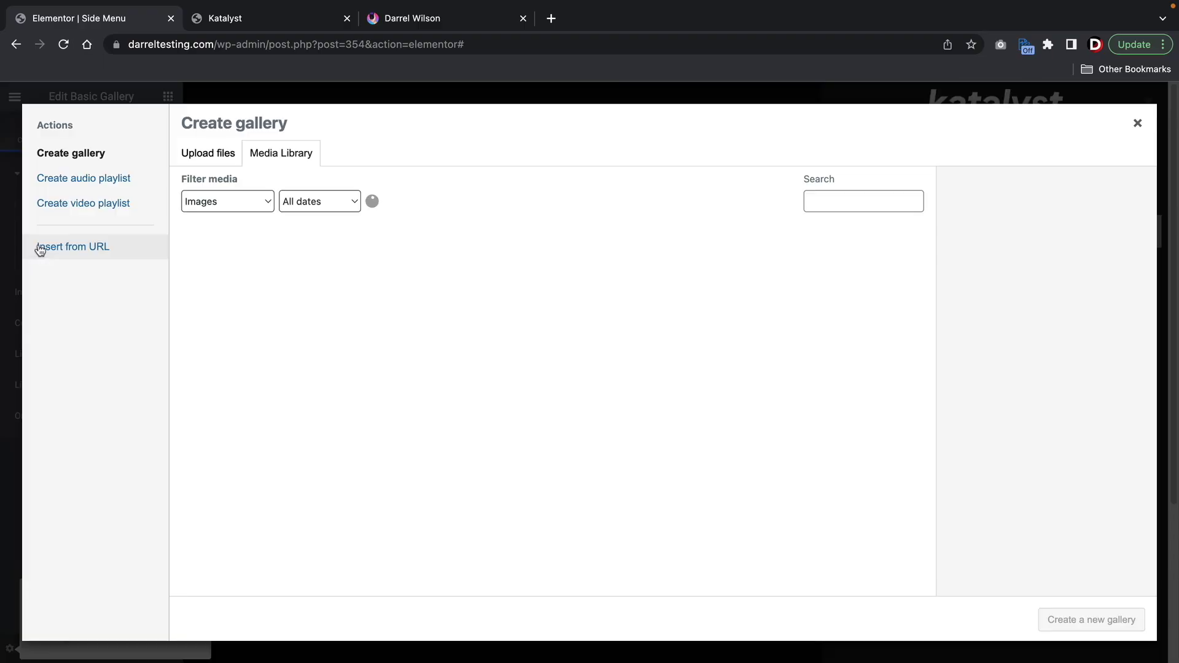
left_click(348, 372)
left_click(1046, 620)
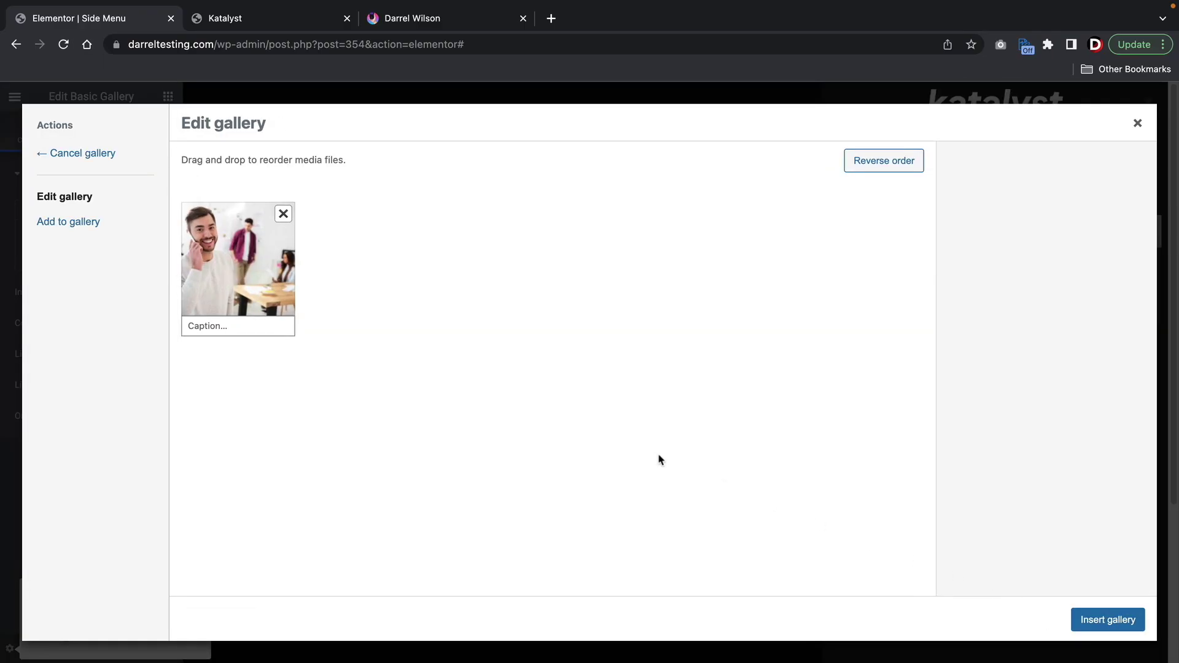
left_click(1093, 618)
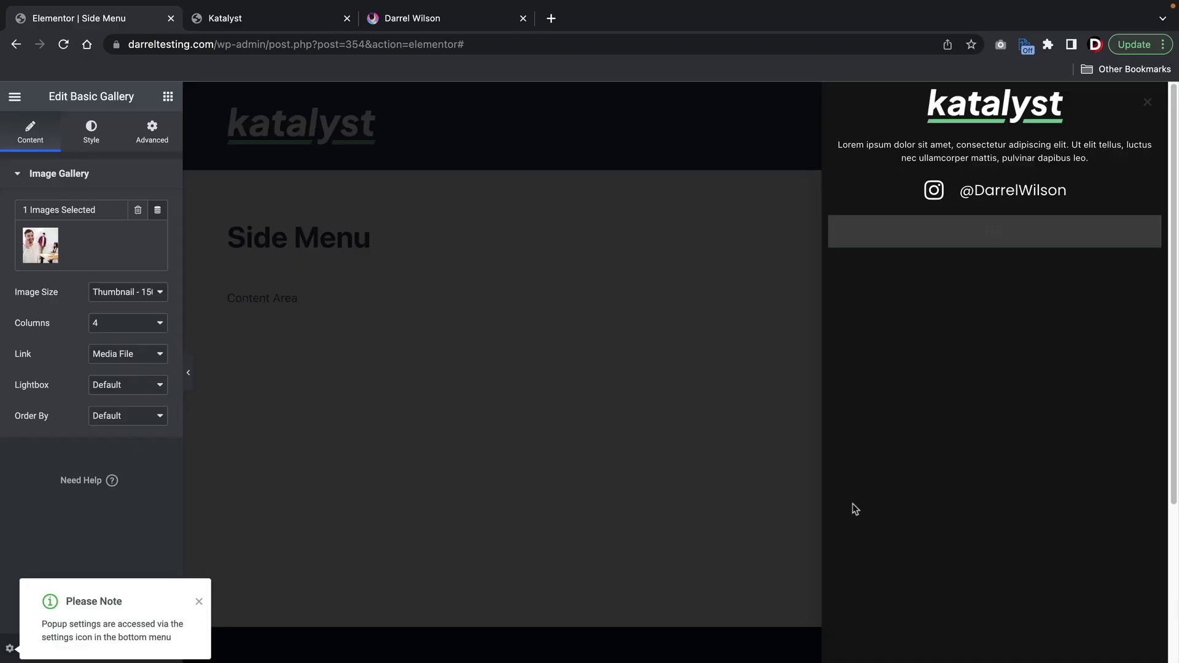
- Select the meeting, business and two-men photos in the media library
left_click(106, 257)
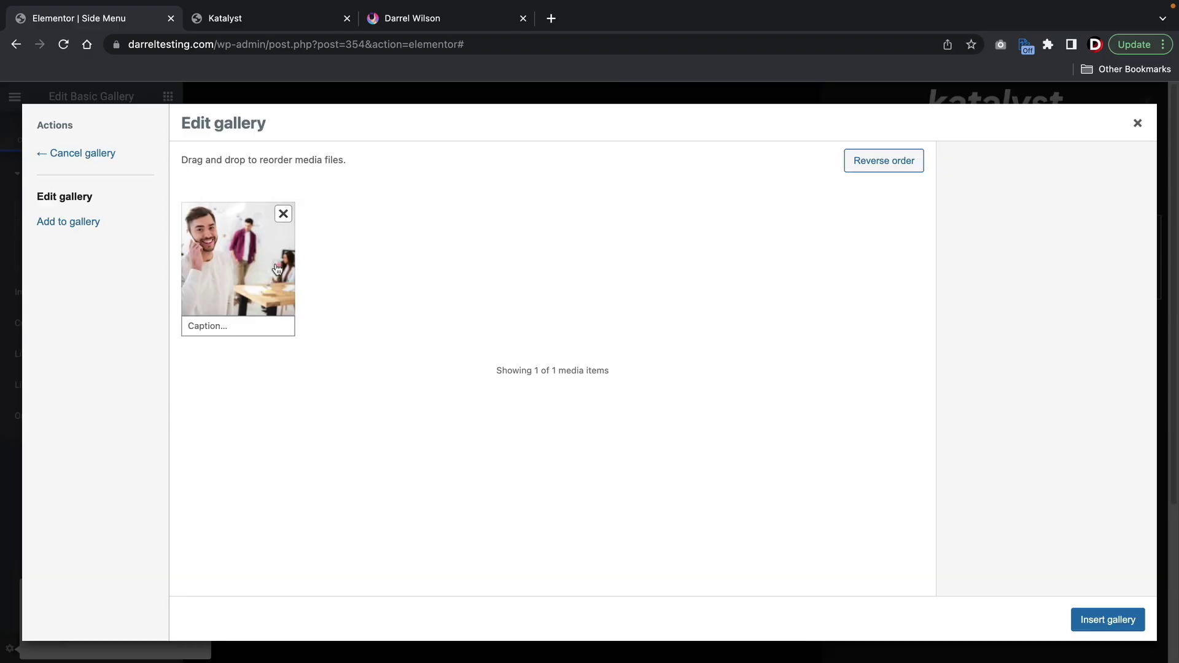
left_click(105, 221)
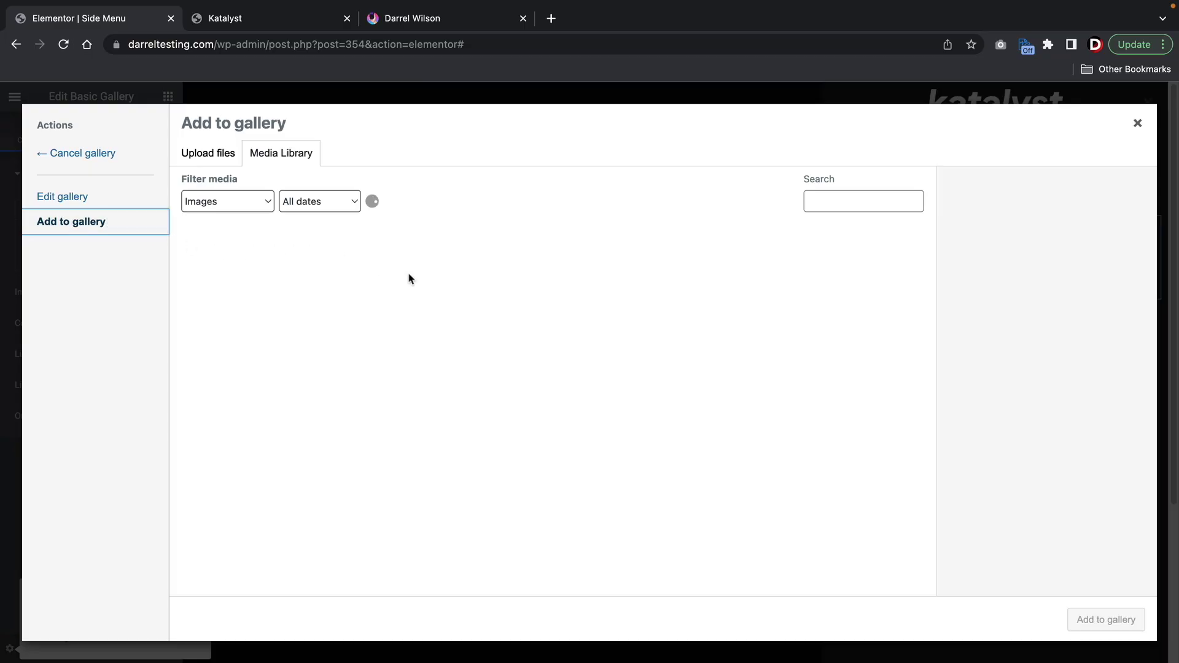
scroll(514, 404, "down", 3)
left_click(440, 448)
left_click(334, 448)
left_click(355, 524, "shift")
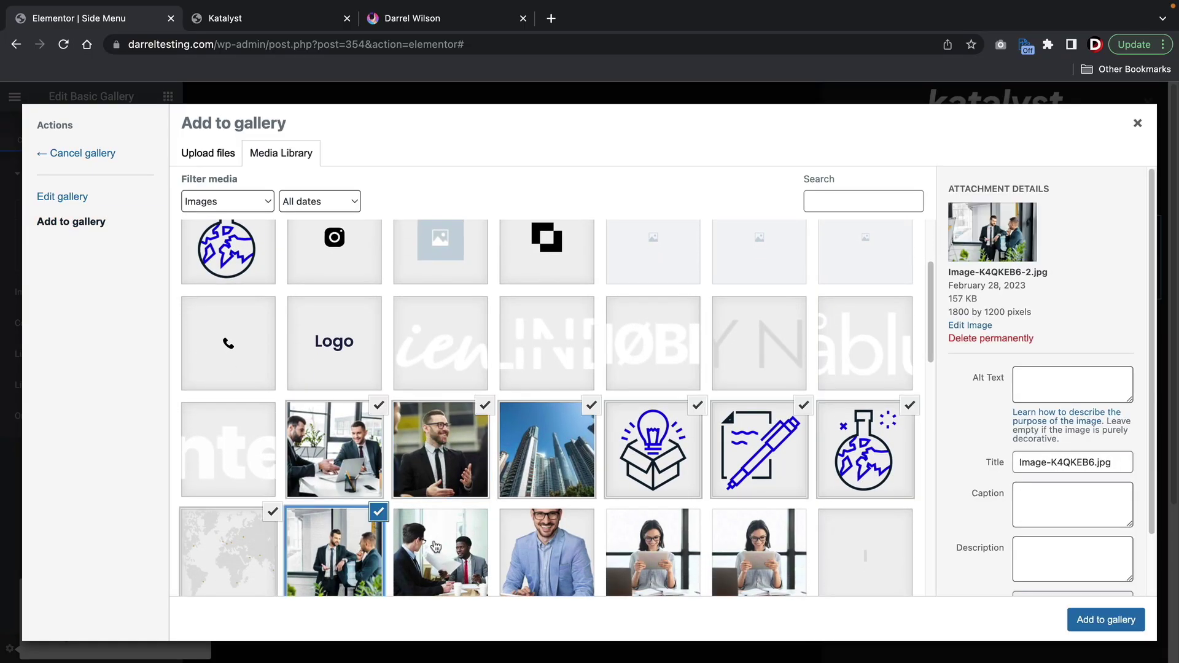
left_click(466, 544)
- Swap the illustrations and world map for the blue-shirt and tablet photos, then insert the gallery
left_click(699, 407)
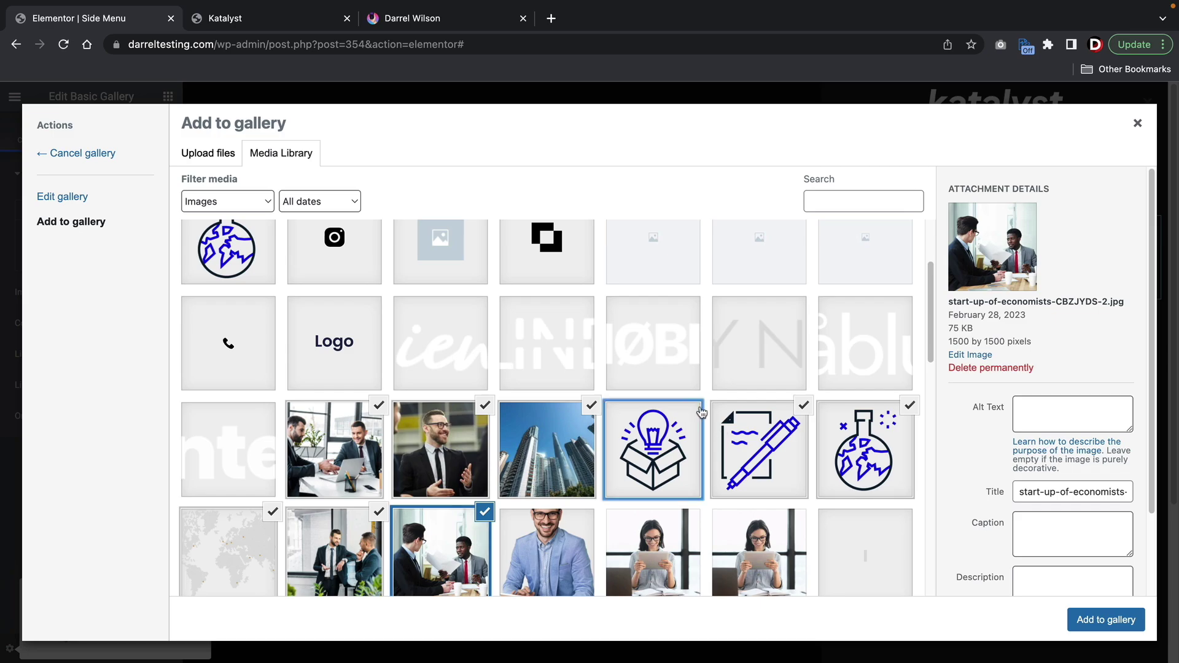
left_click(803, 406)
left_click(909, 406)
left_click(272, 511)
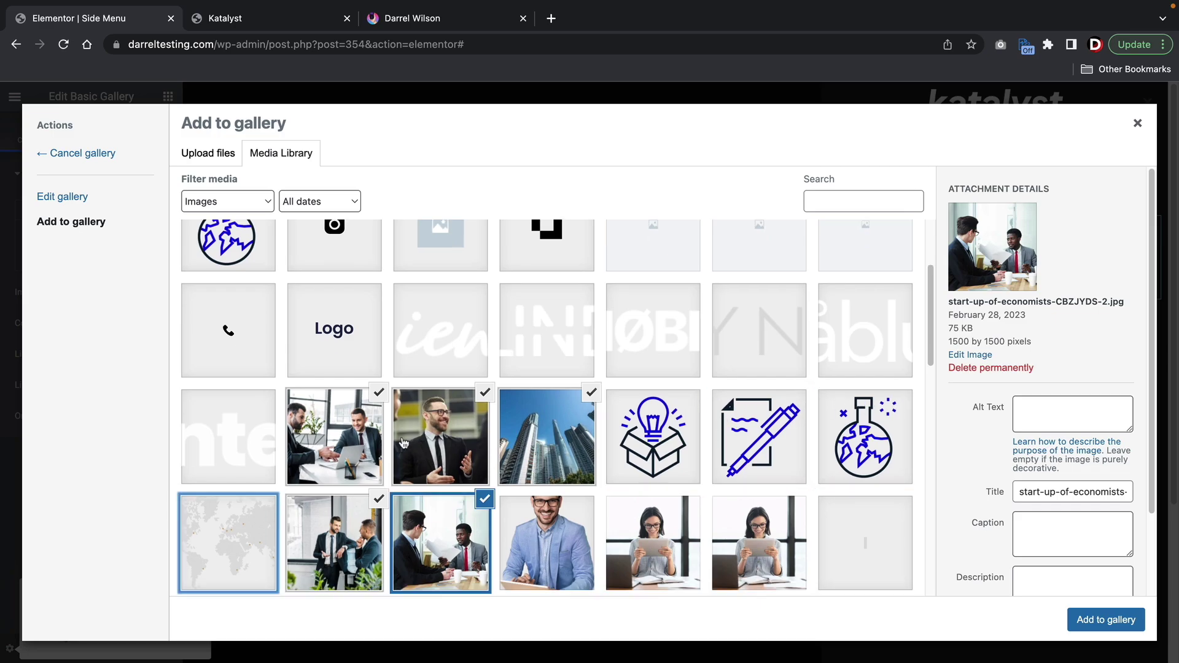
left_click(574, 511)
left_click(650, 521)
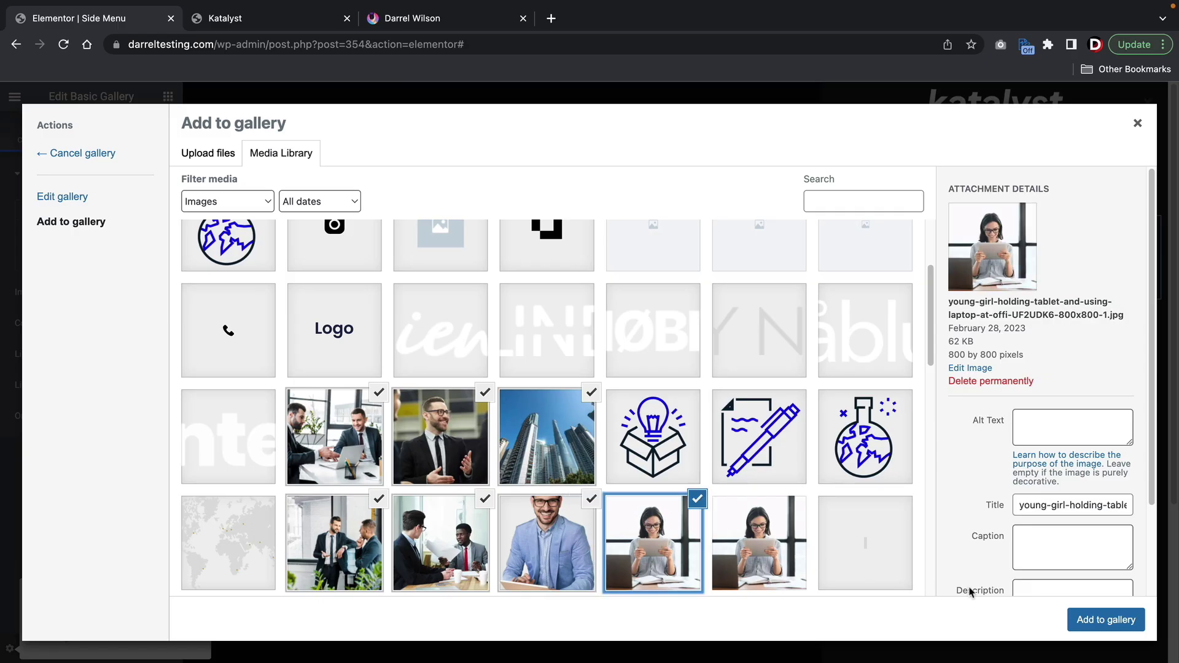
left_click(1088, 623)
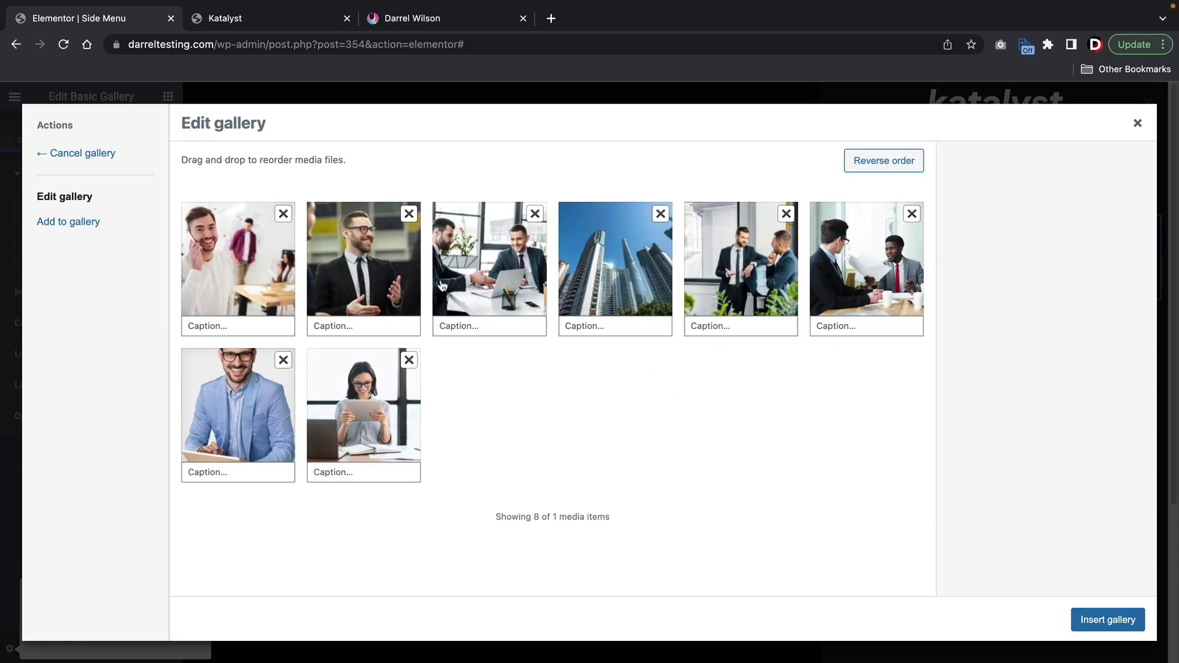
left_click(1077, 619)
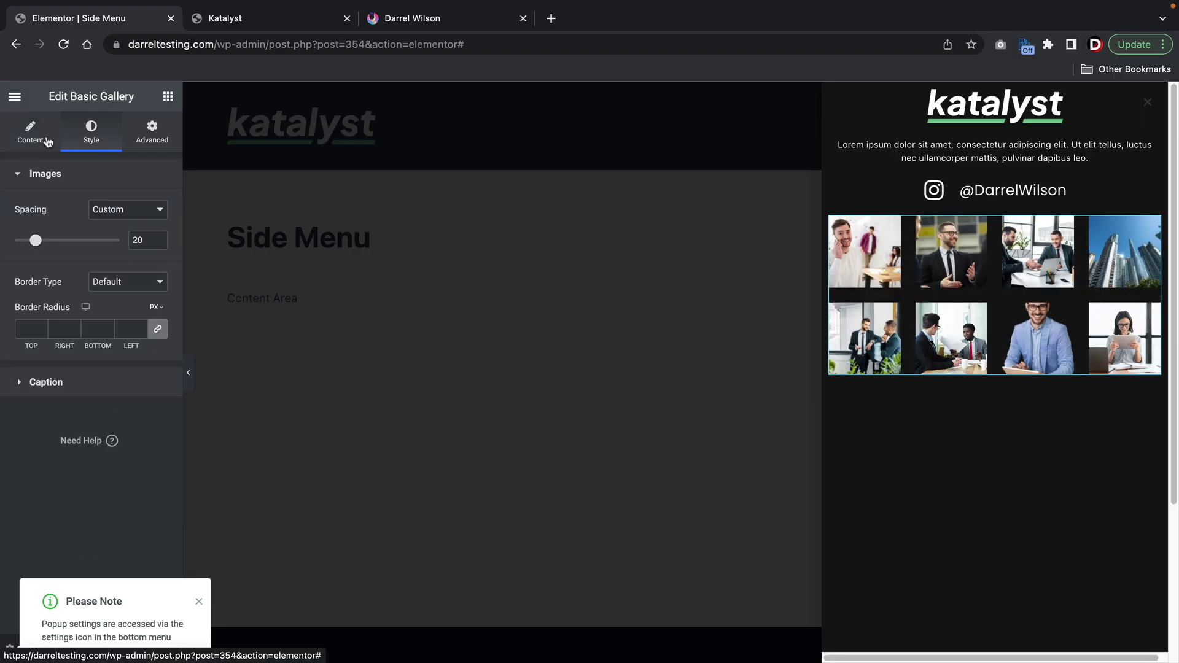
- Turn the gallery lightbox off and set it to 3 columns
left_click(37, 134)
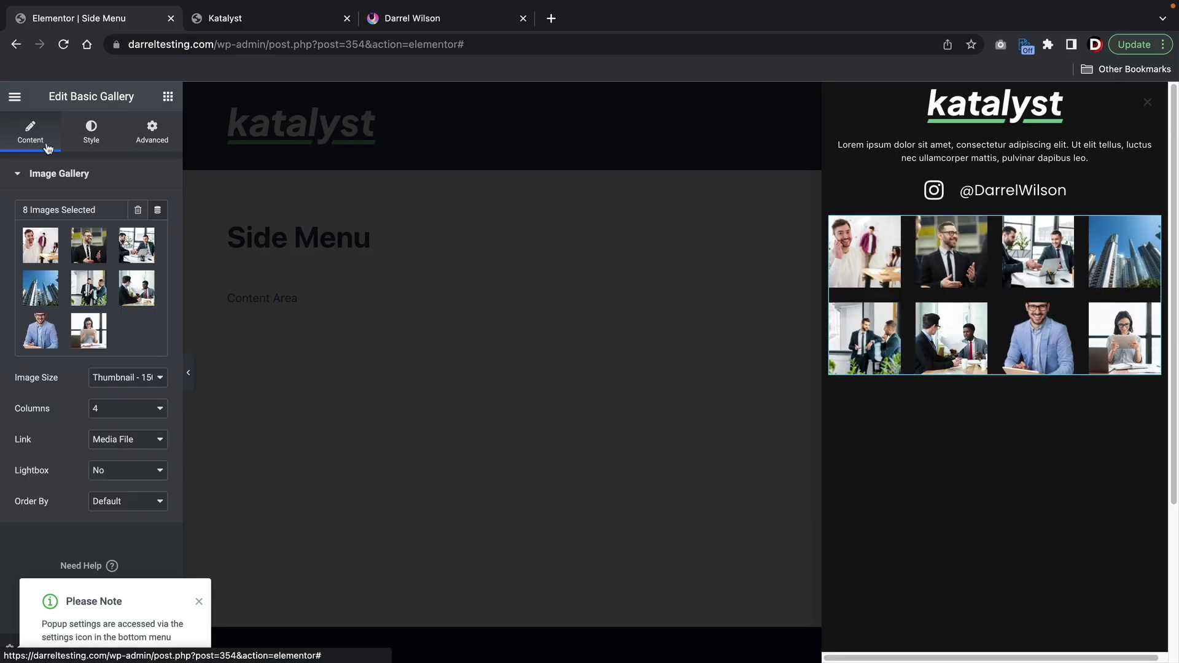
left_click(120, 409)
left_click(123, 393)
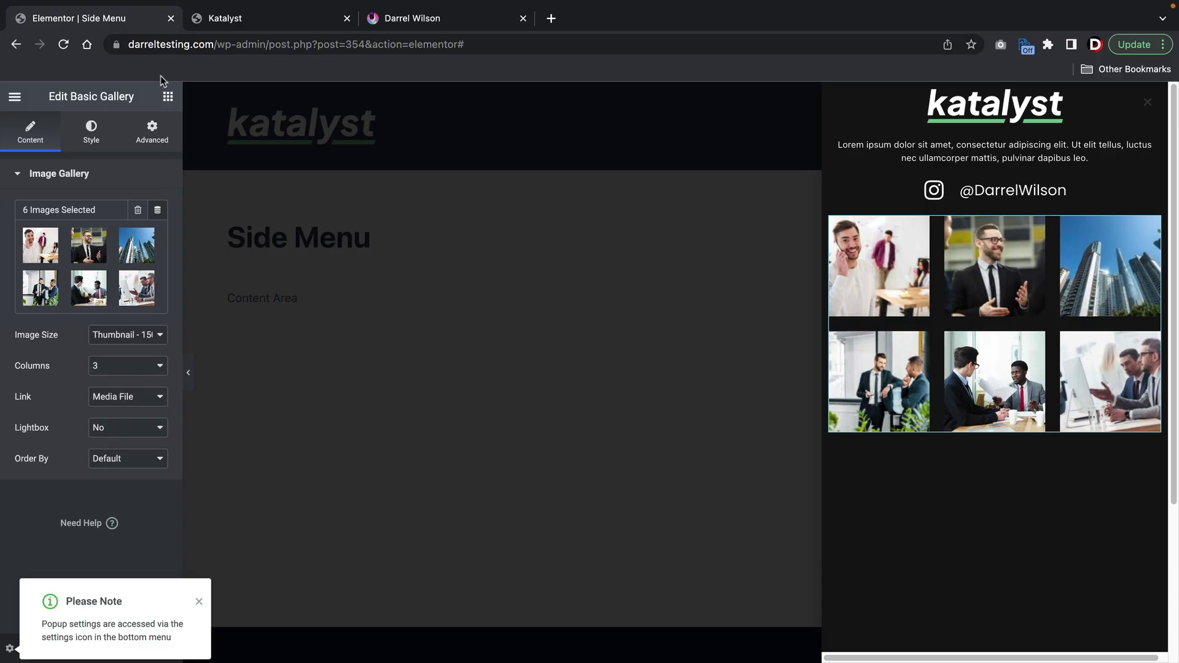
- Add an Icon List below the gallery and remove its third item
left_click(168, 98)
type("icon")
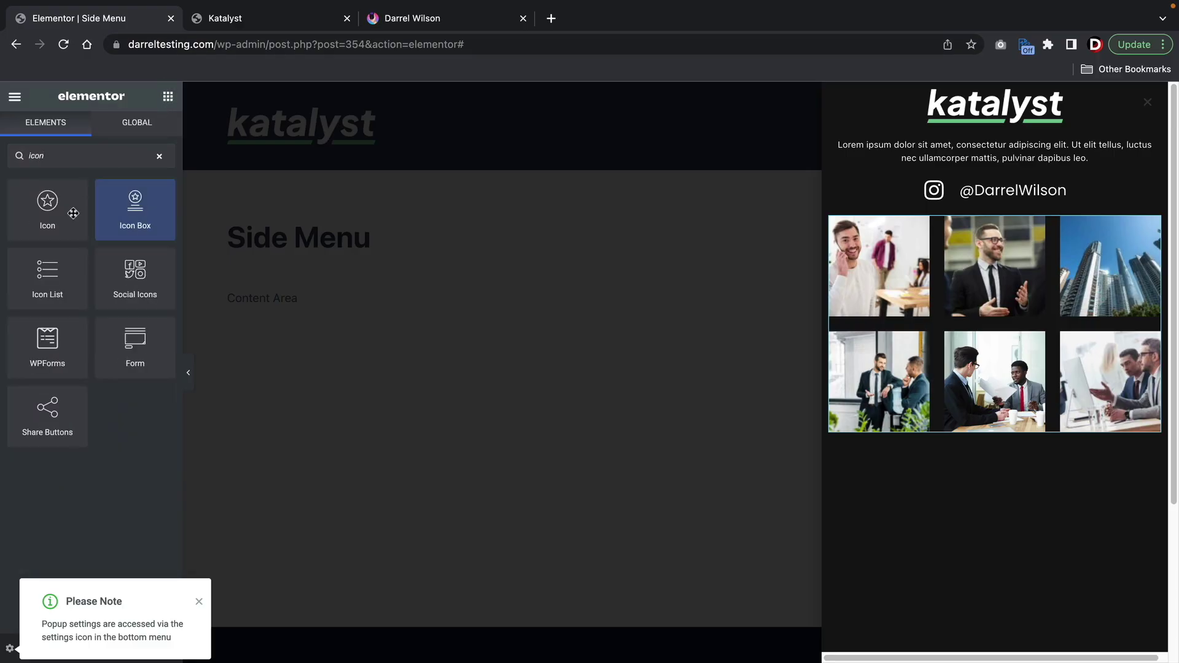
left_click_drag(47, 274, 995, 430)
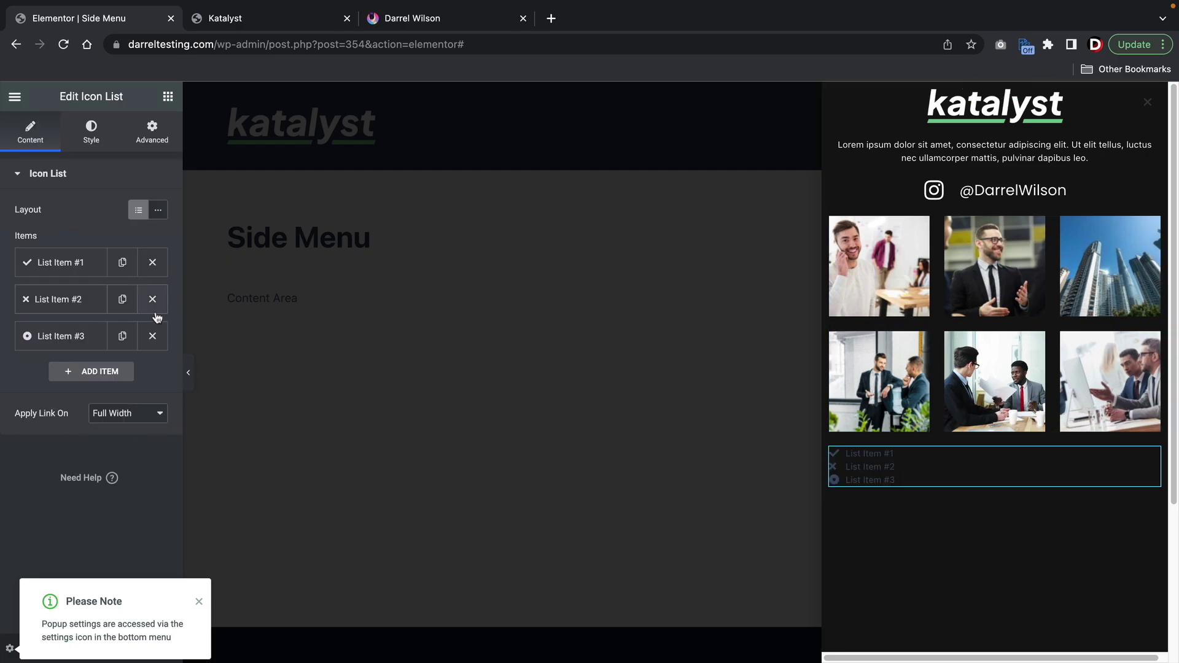
left_click(152, 335)
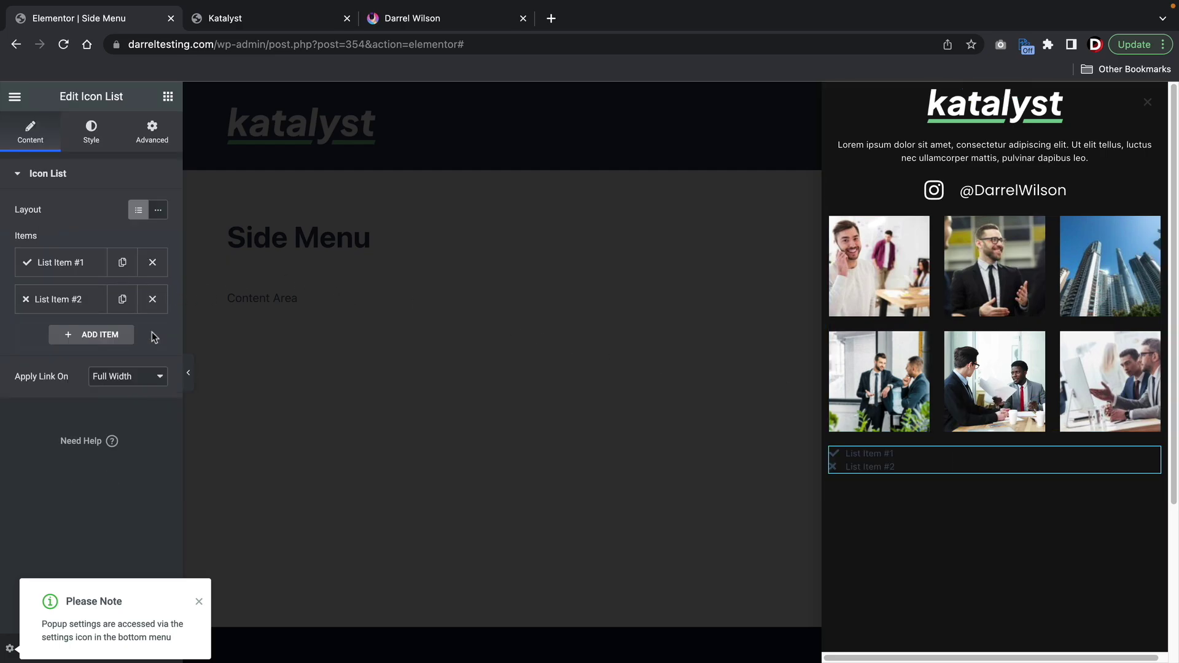
left_click(158, 212)
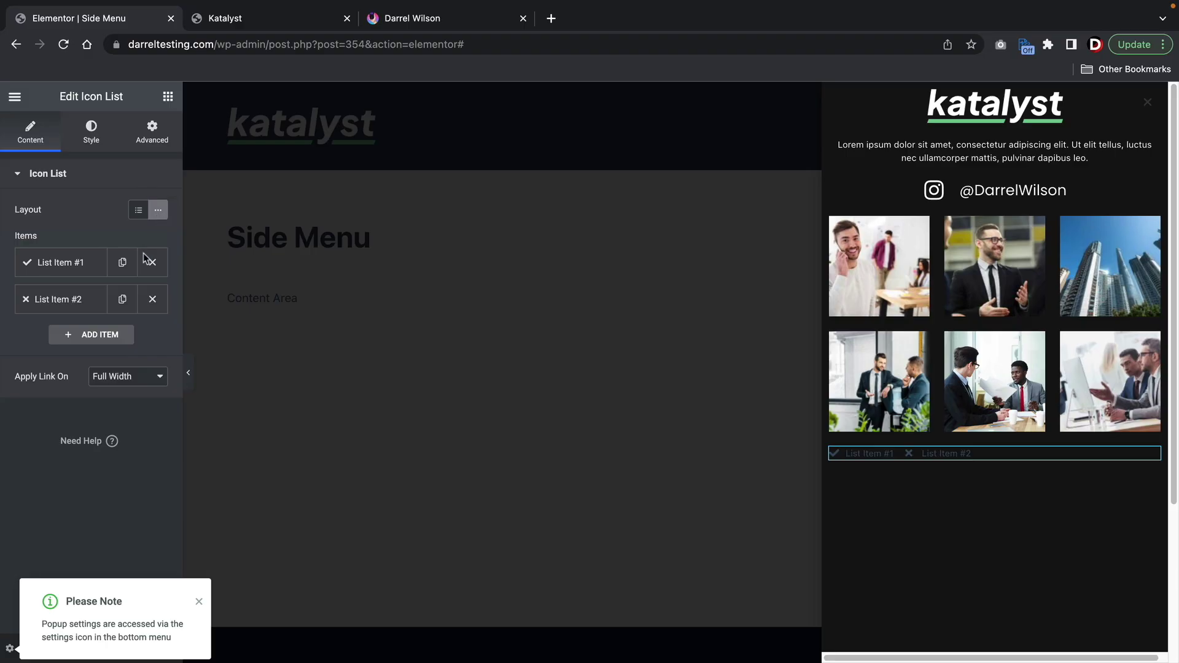
left_click(93, 142)
left_click(139, 258)
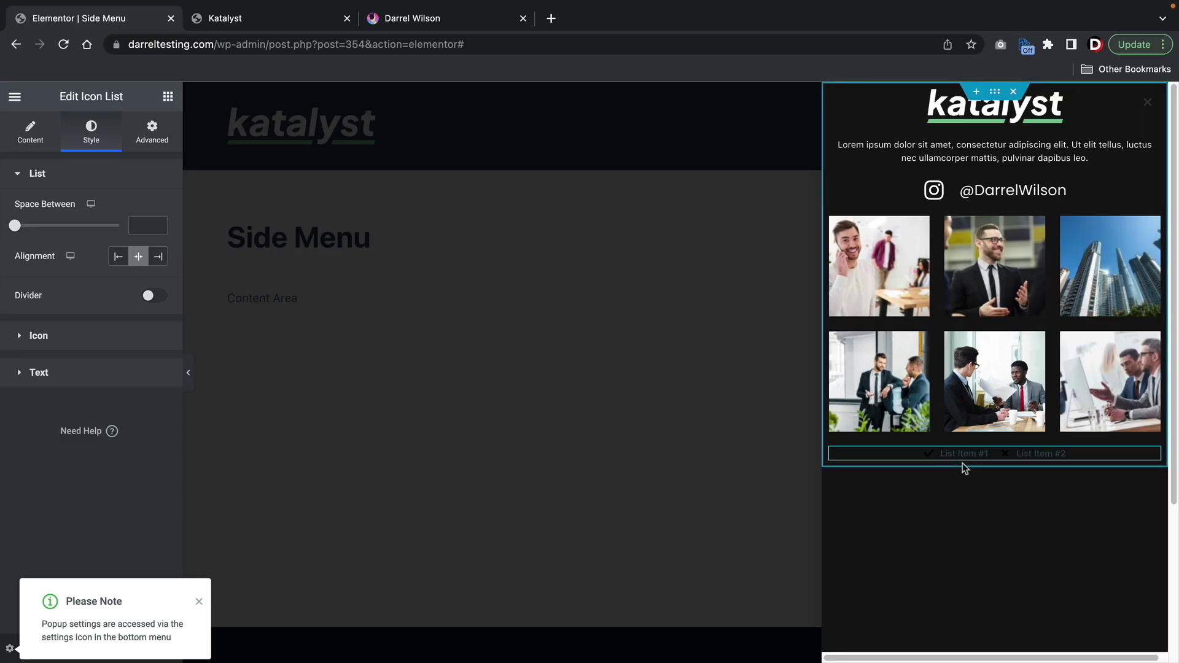
left_click(938, 458)
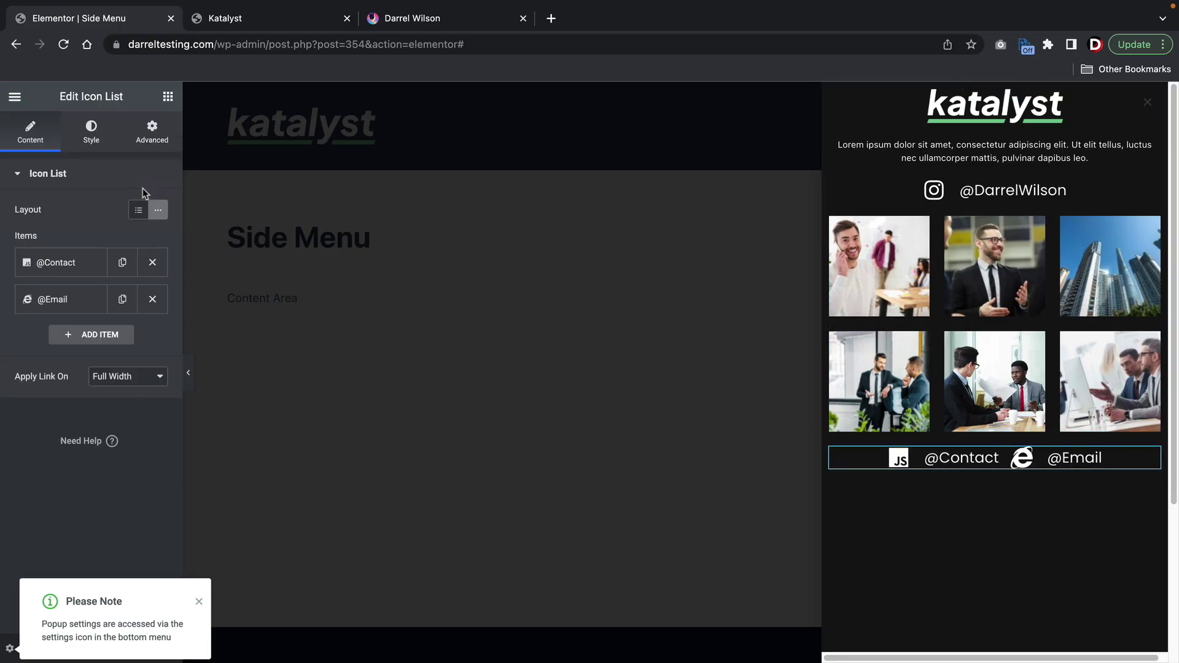
left_click(168, 97)
- Add Facebook, Twitter and YouTube Social Icons below the contact list with custom black-and-white colours
type("social")
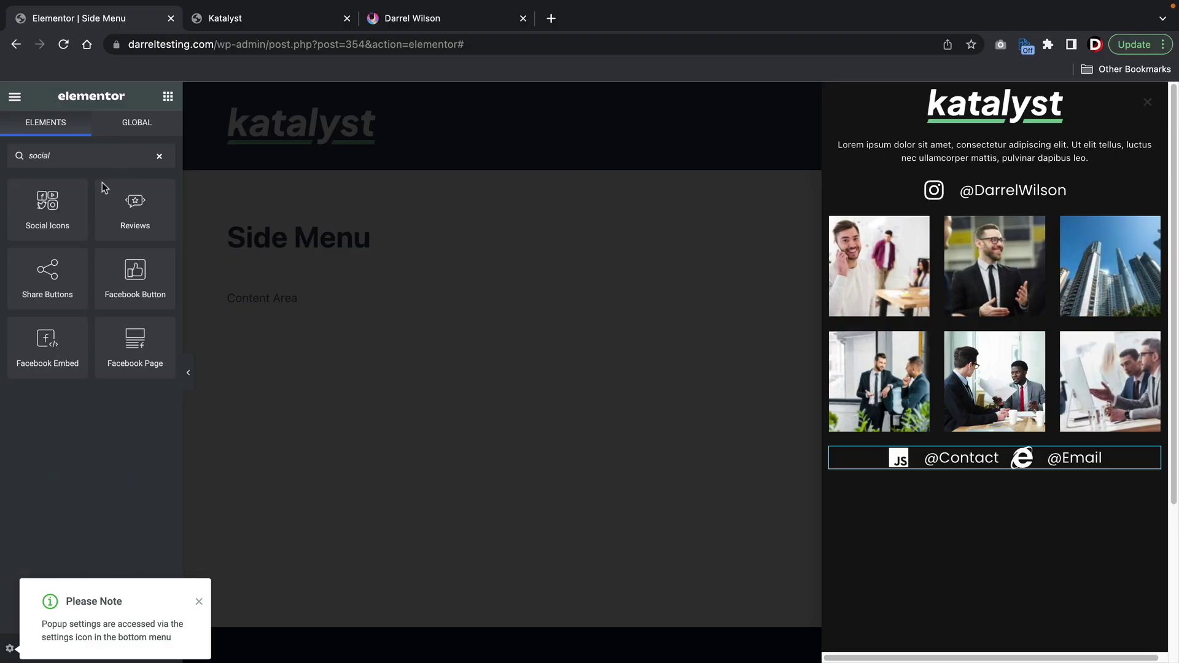
left_click_drag(56, 209, 987, 465)
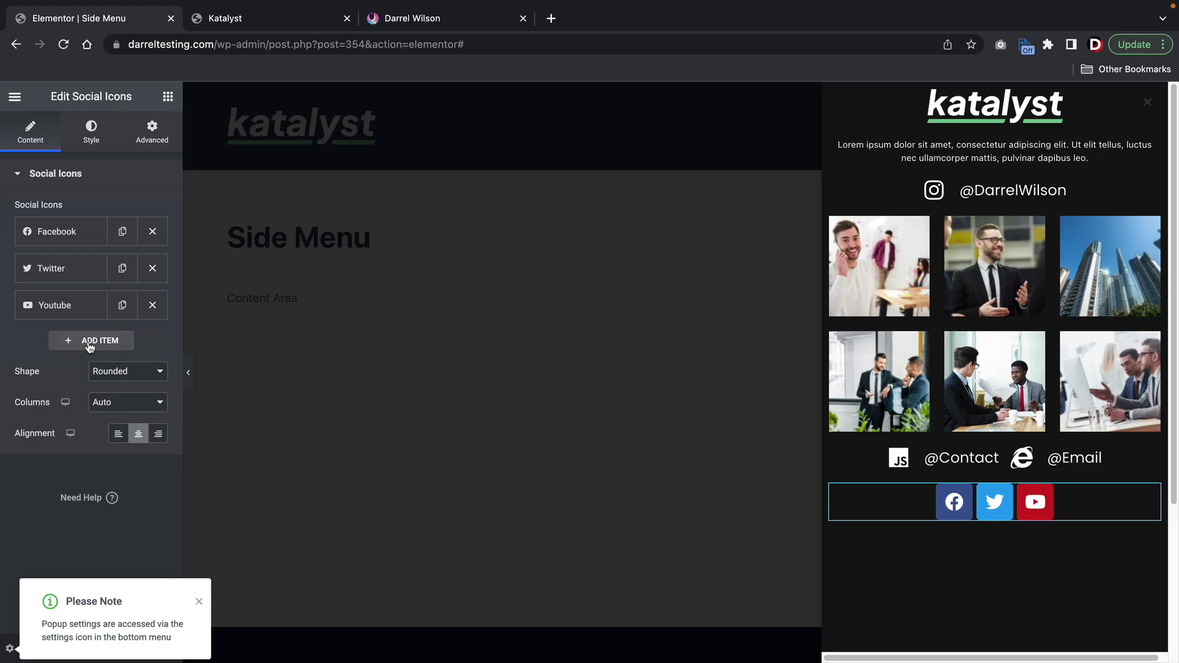
left_click(90, 130)
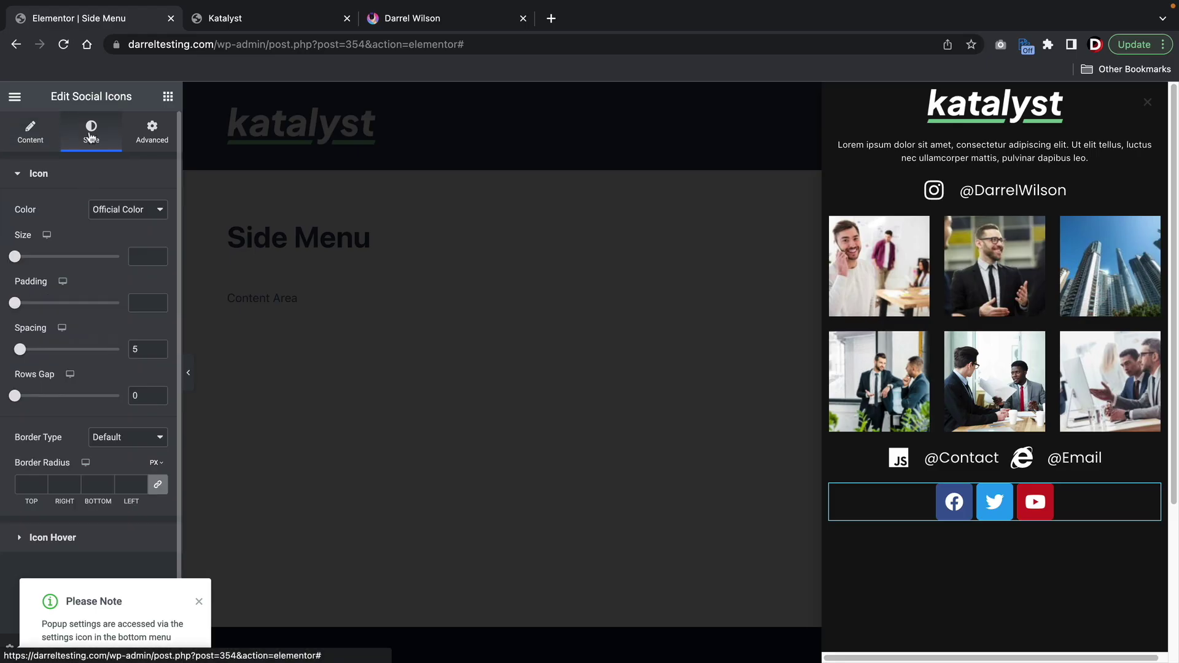
left_click(97, 217)
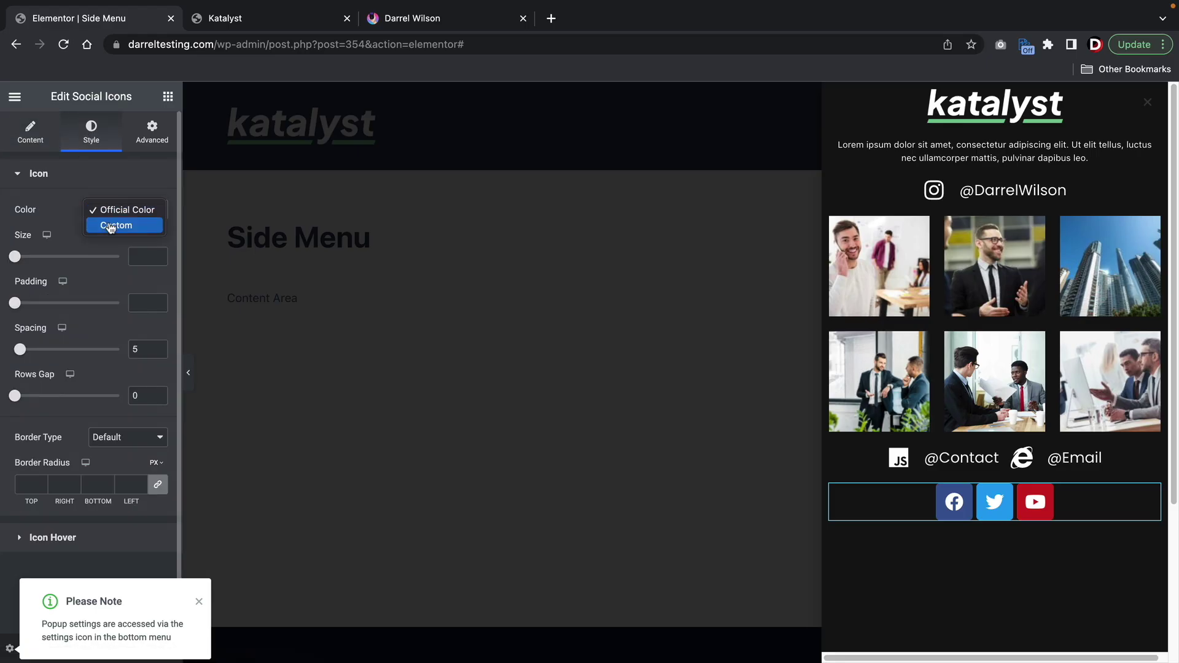
left_click(111, 225)
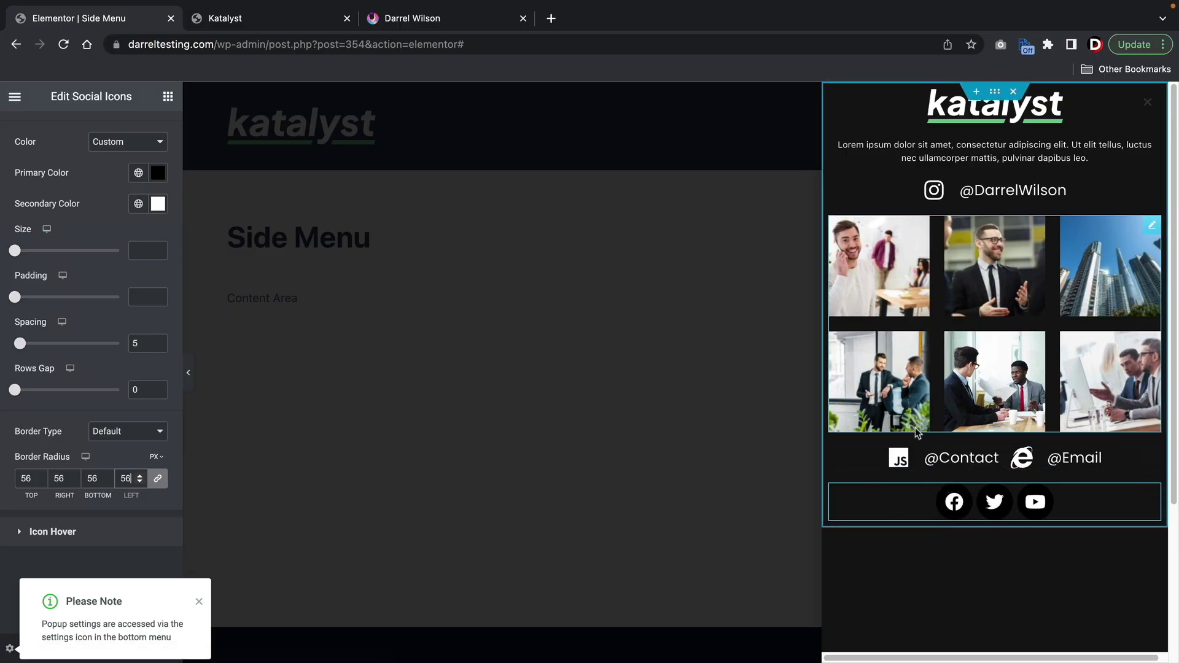
- Add a Nav Menu below the social icons, centred, with Poppins Bold typography
left_click(168, 96)
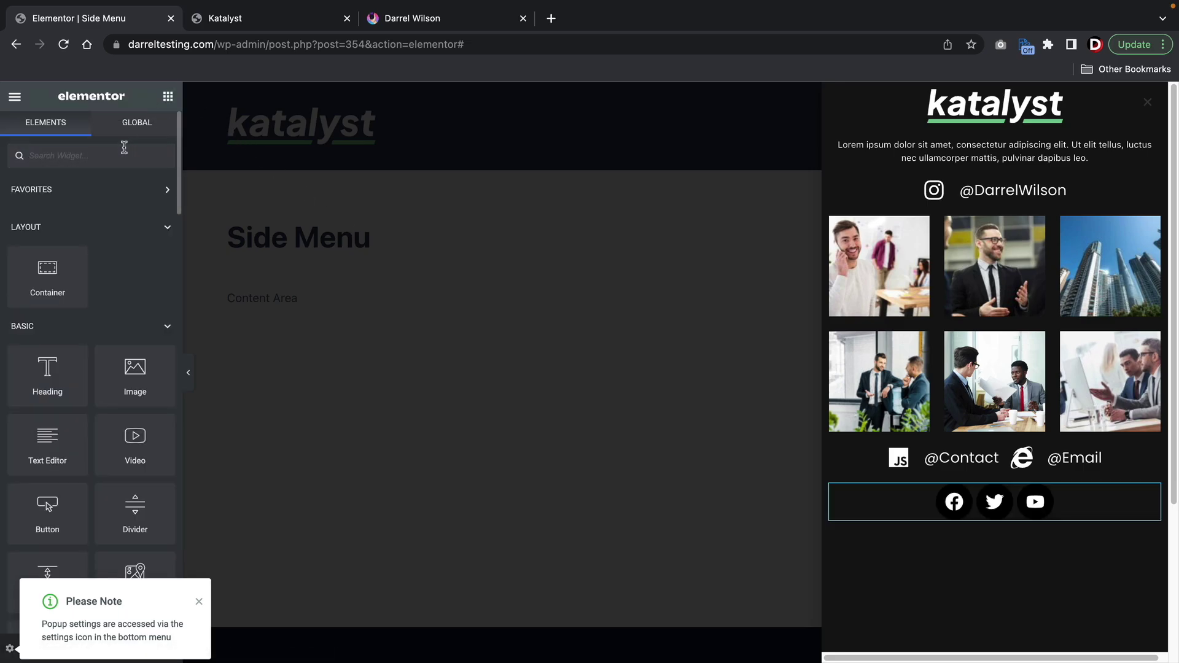
type("menu")
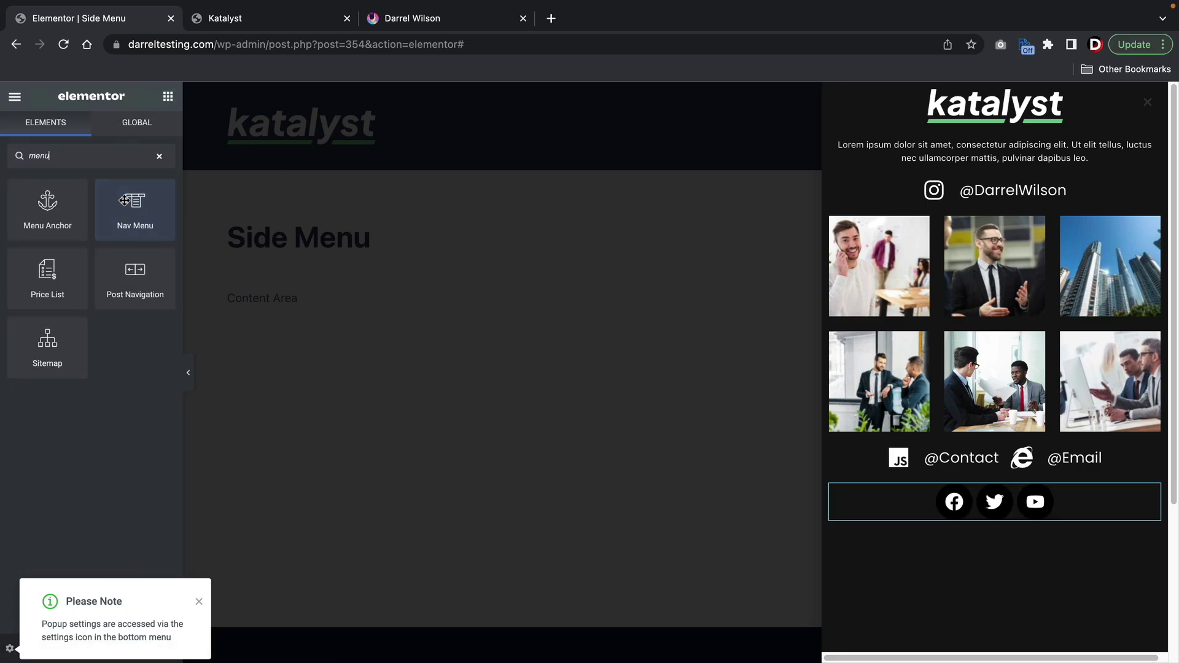
left_click_drag(132, 206, 935, 511)
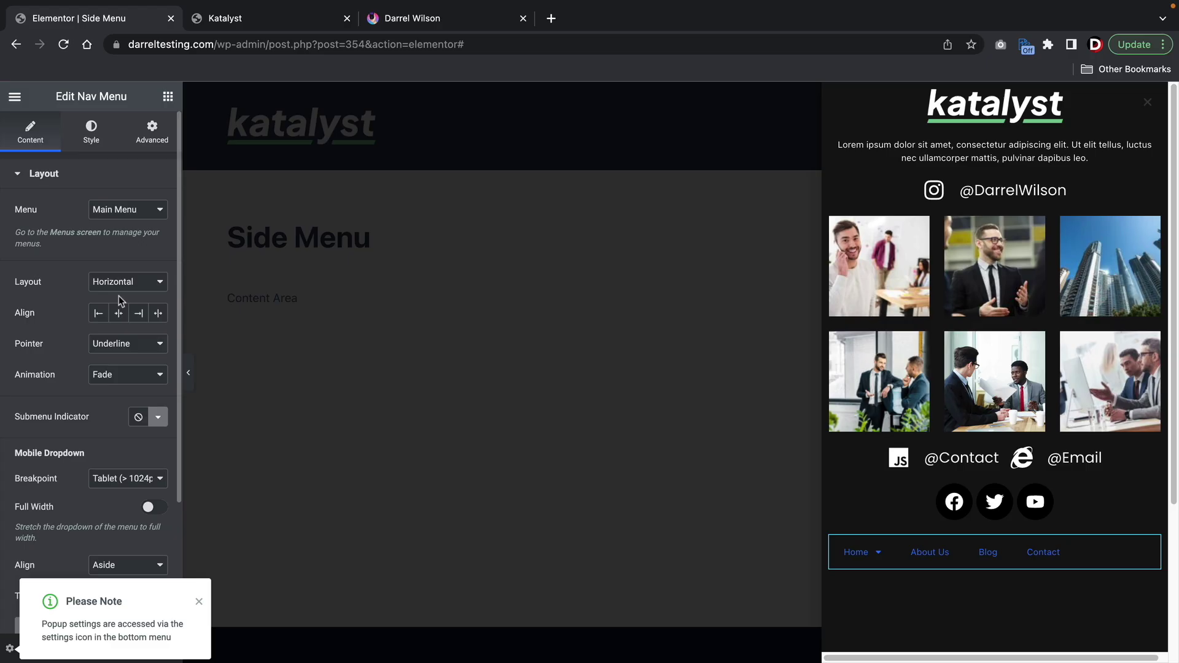
left_click(118, 313)
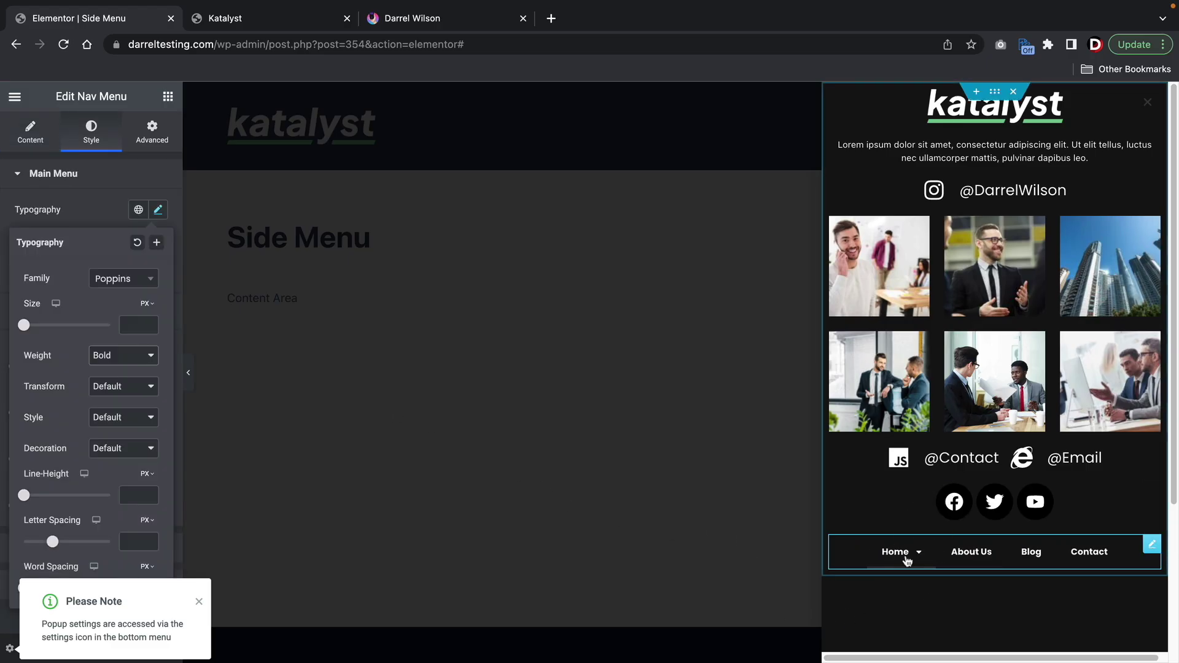
left_click(155, 185)
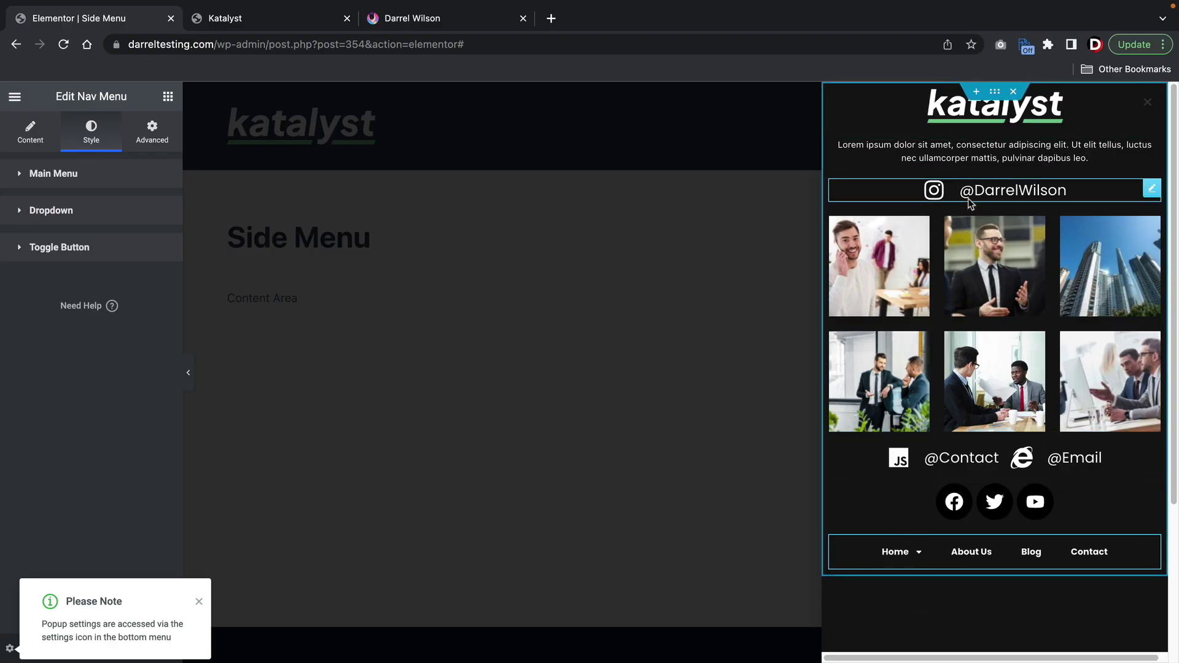
- Give the popup container a 100 vh minimum height, column direction and vertically centred content
left_click(995, 93)
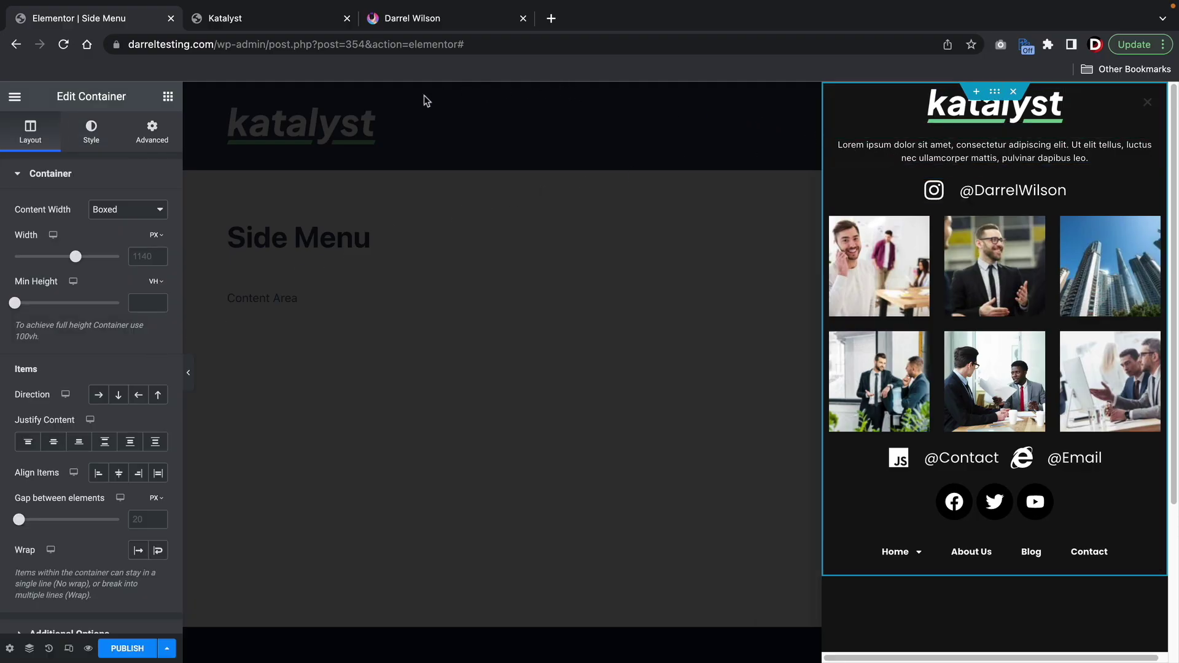
left_click(141, 305)
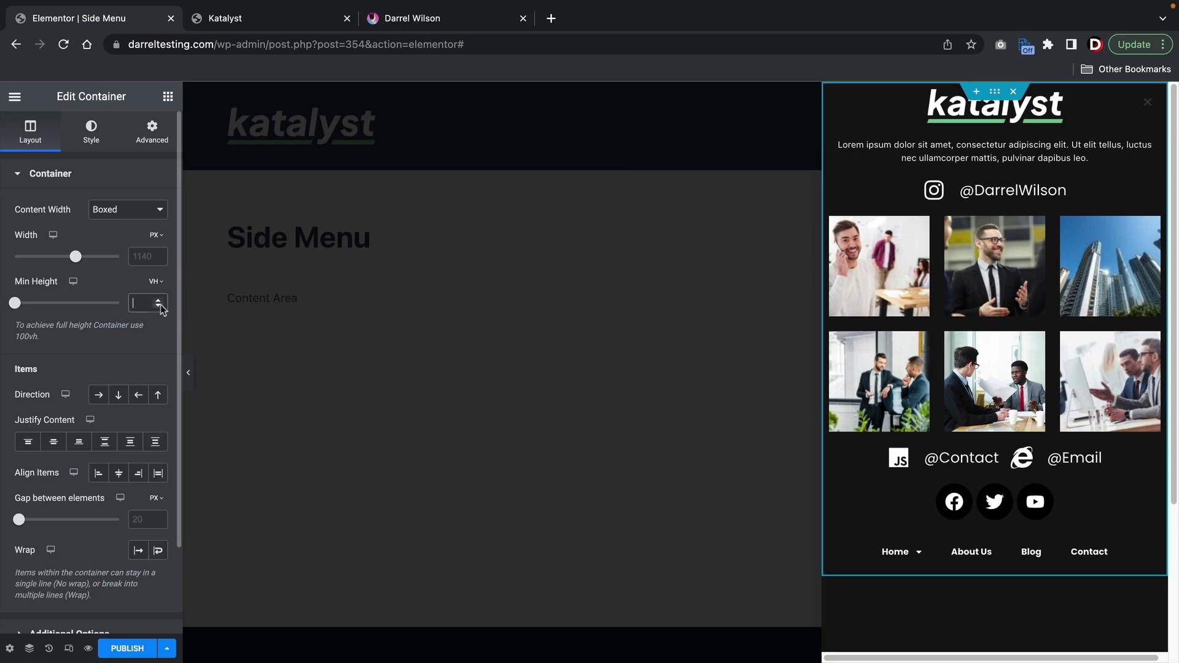
type("100")
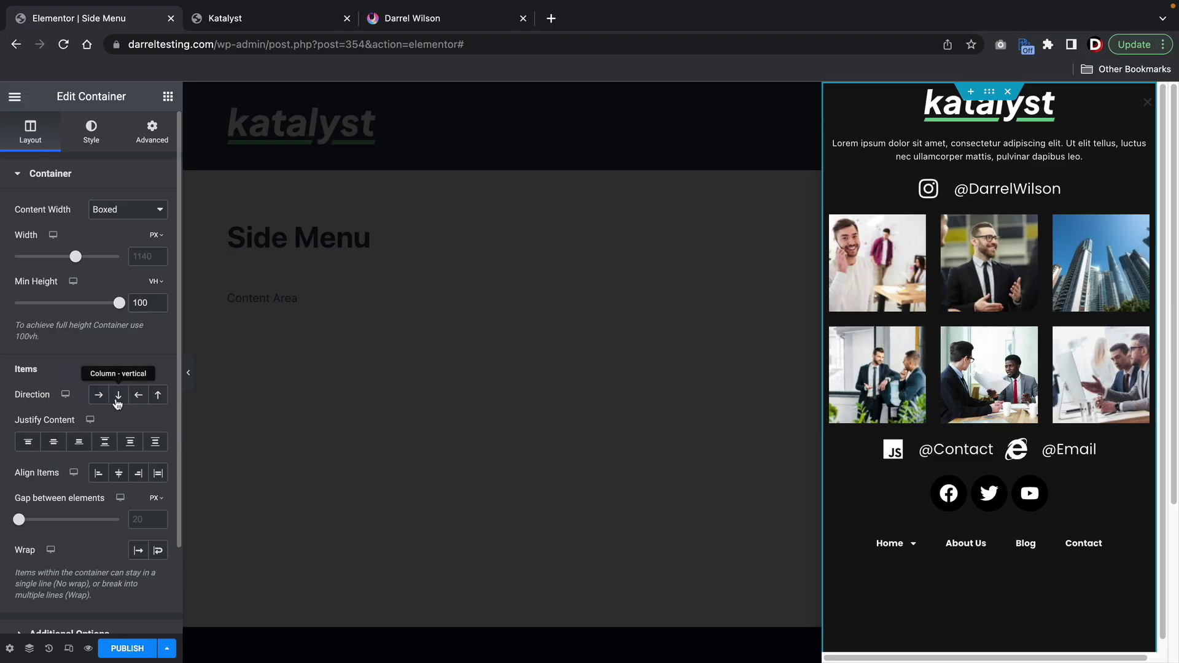
left_click(119, 396)
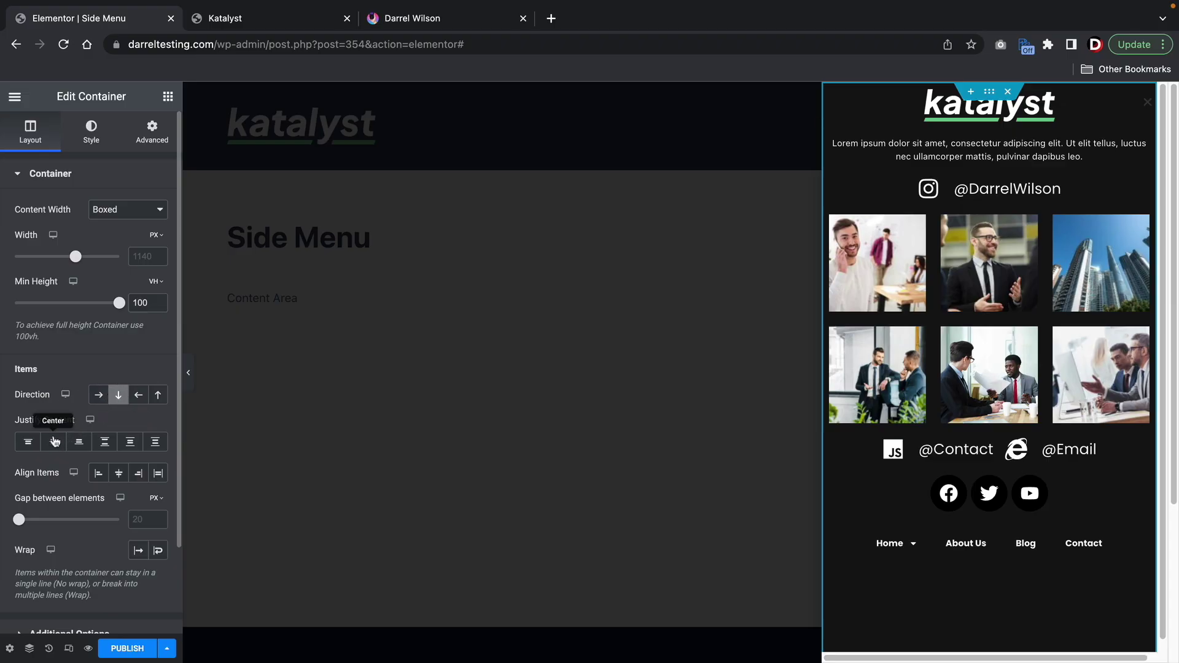
left_click(53, 443)
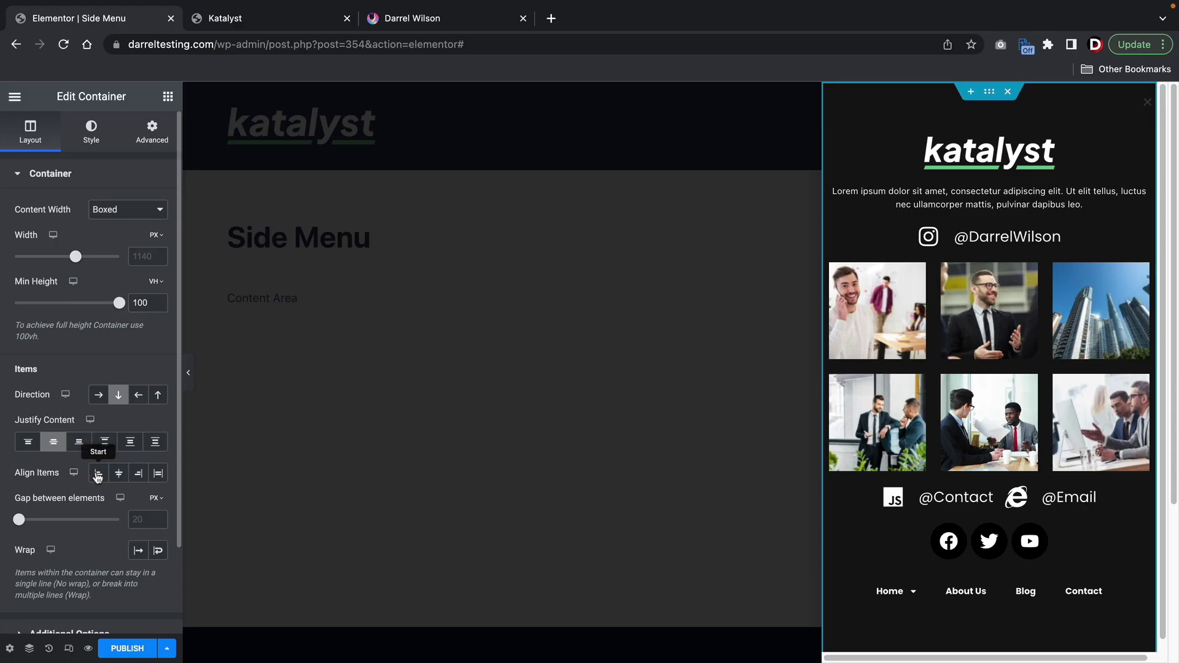
- Centre the content horizontally and reduce the gap between elements to 16 px
left_click(98, 474)
left_click(119, 475)
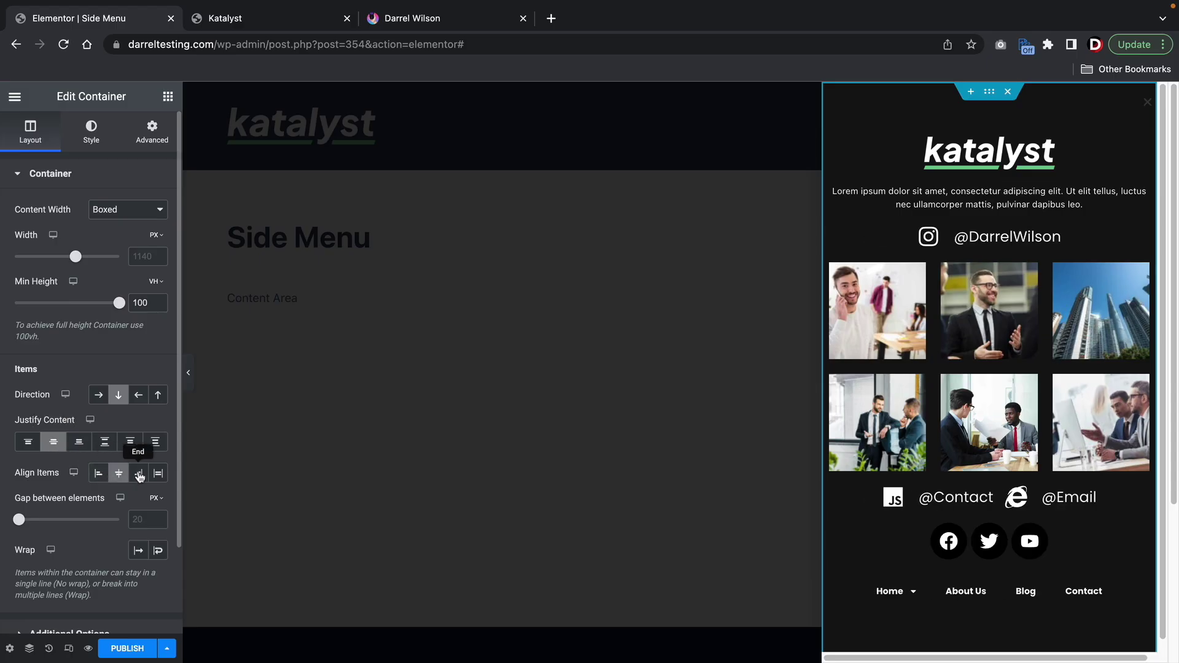
left_click(140, 474)
left_click(158, 473)
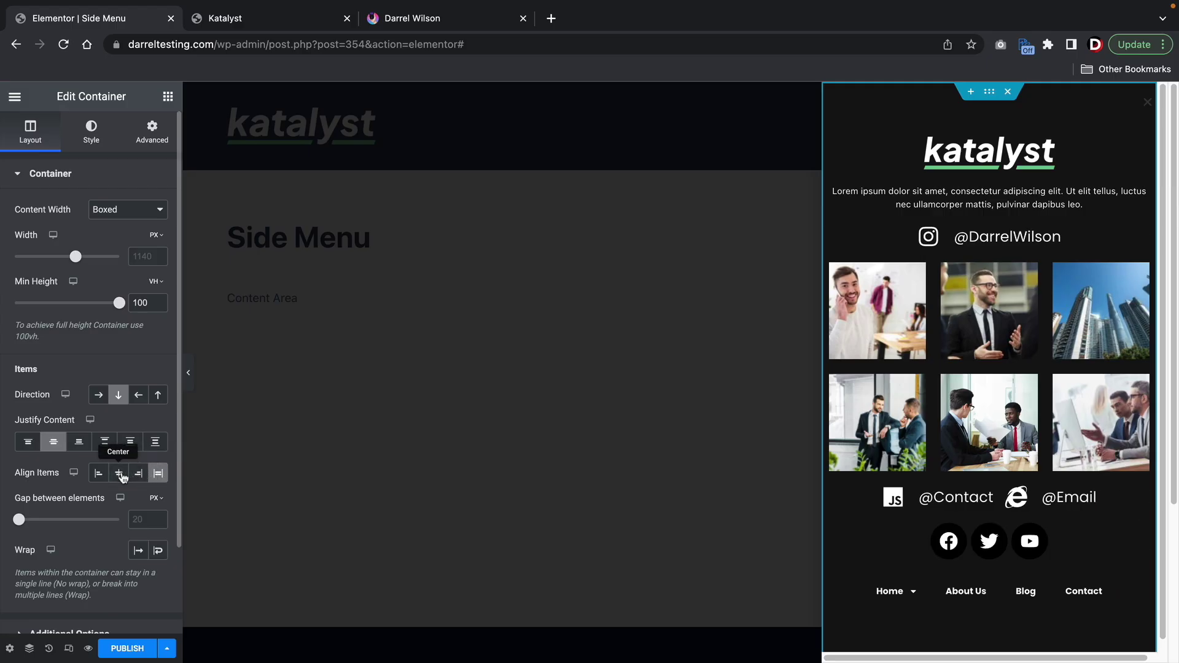
left_click(119, 474)
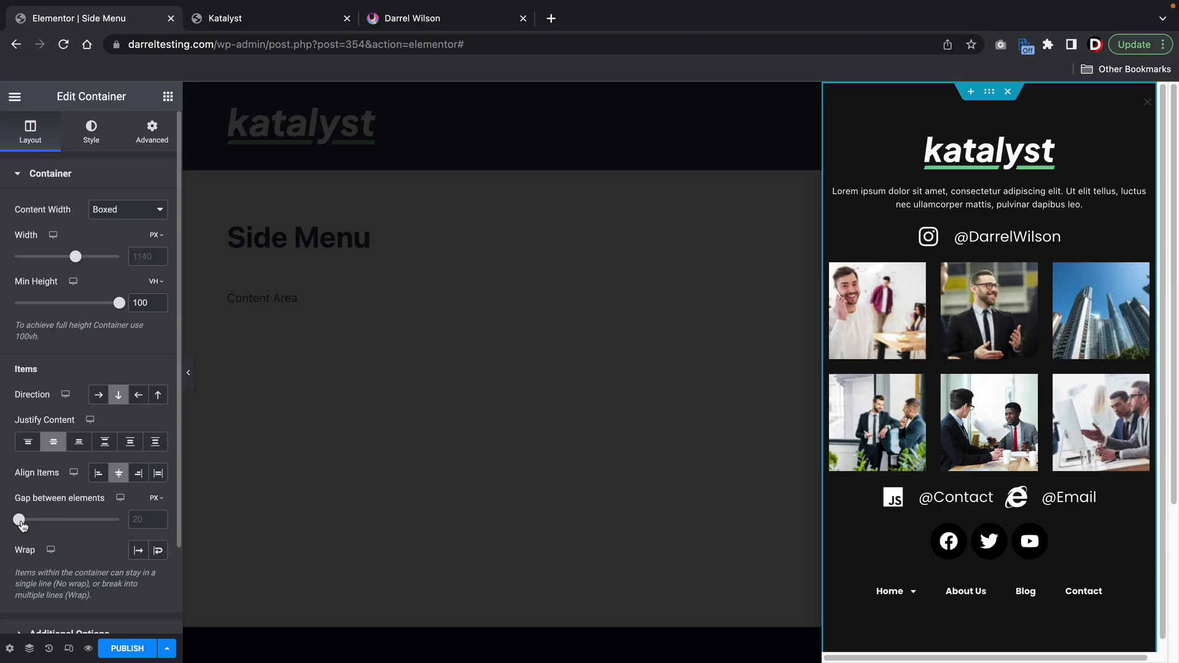
left_click_drag(21, 523, 20, 523)
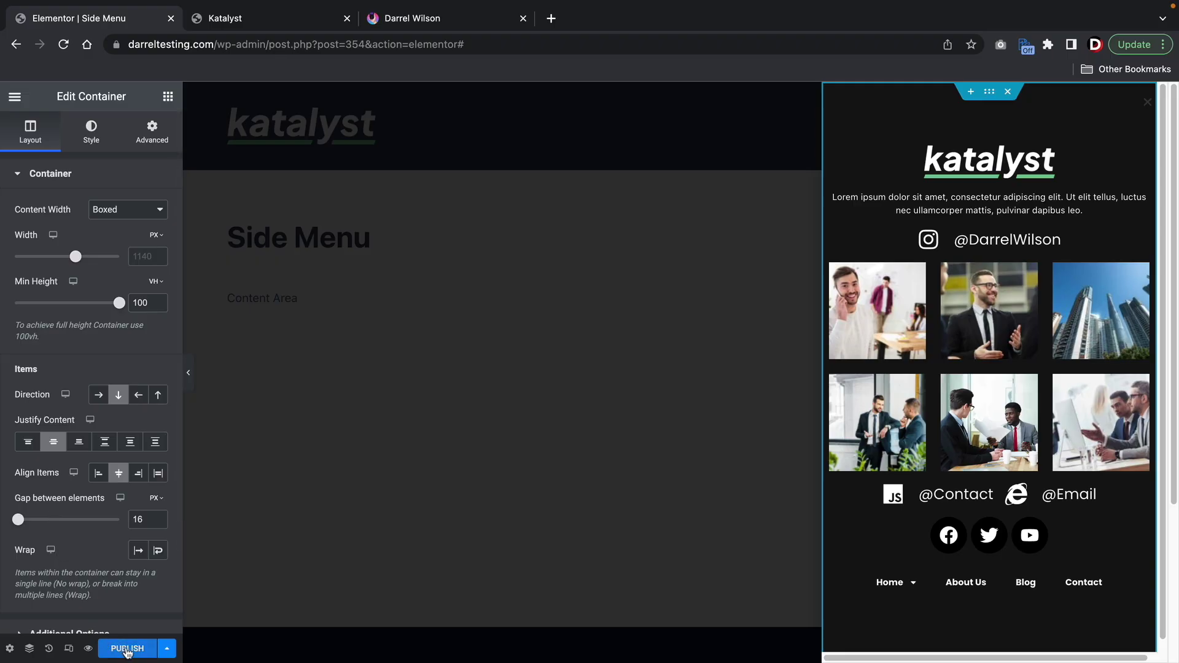
- Publish the Side Menu popup through Conditions and Triggers, then Save & Close
left_click(127, 649)
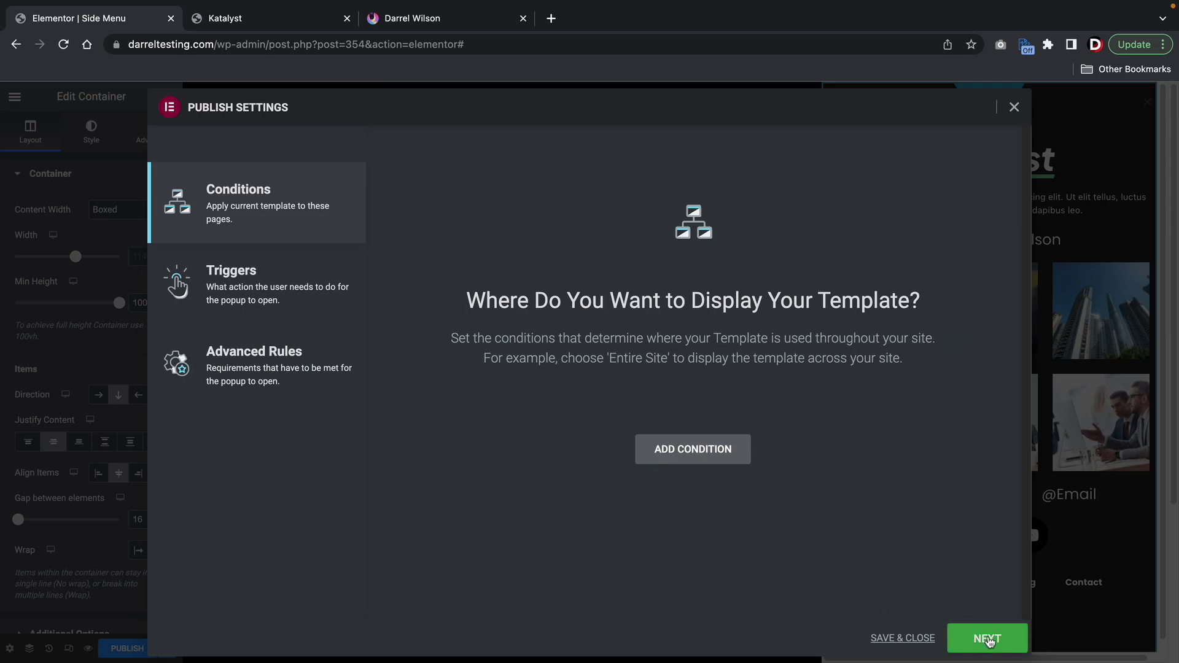
left_click(988, 641)
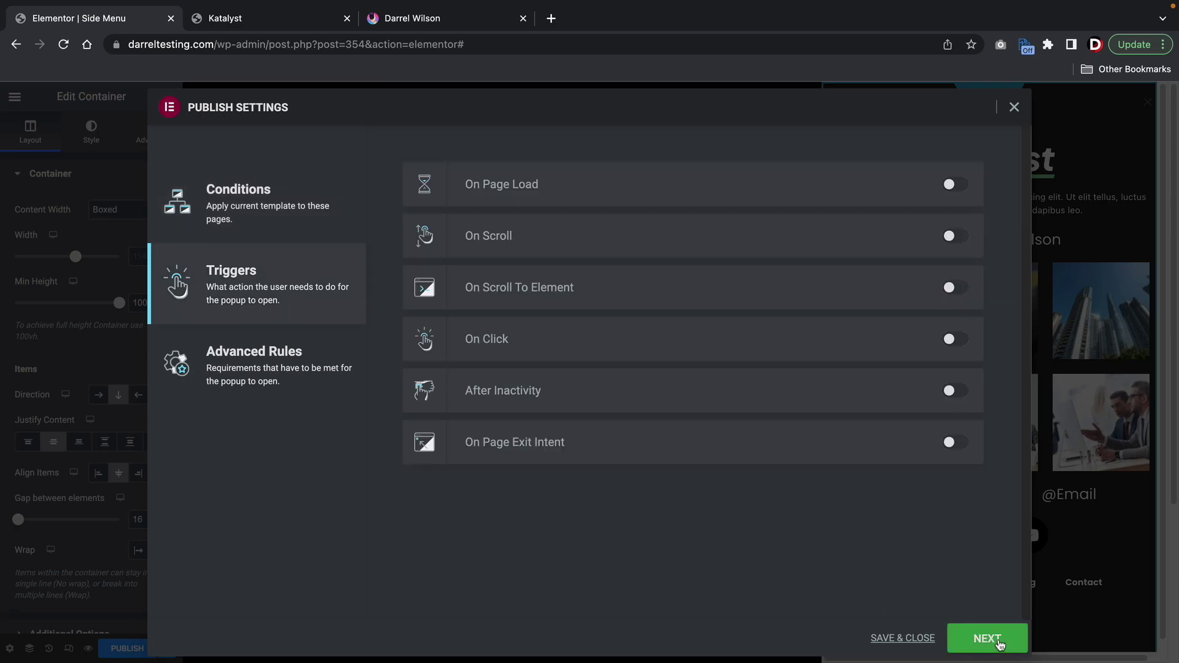
left_click(997, 643)
left_click(1006, 645)
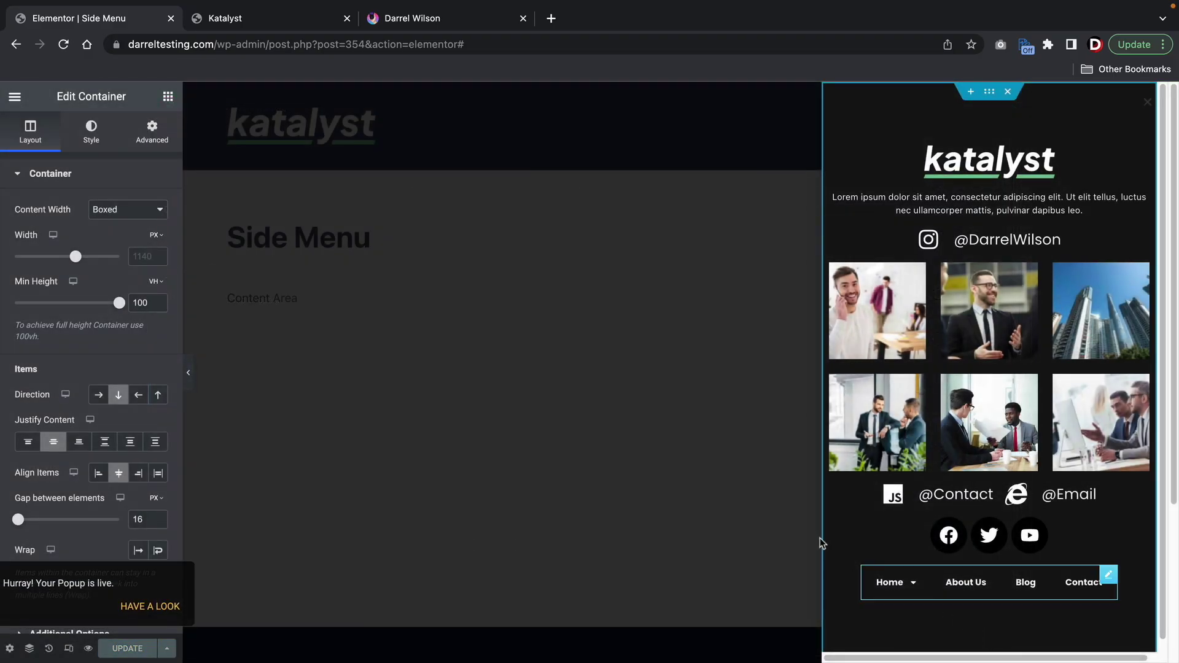
left_click(15, 97)
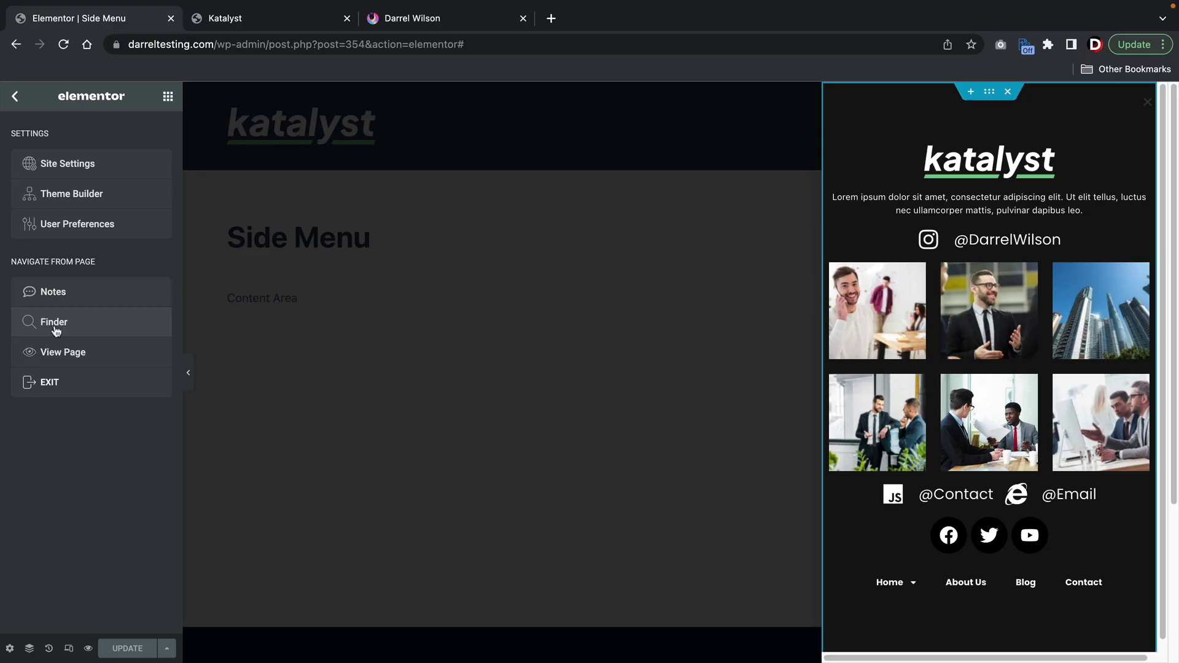
- Exit the popup editor, visit the live site, and open the Home page with Elementor
left_click(52, 382)
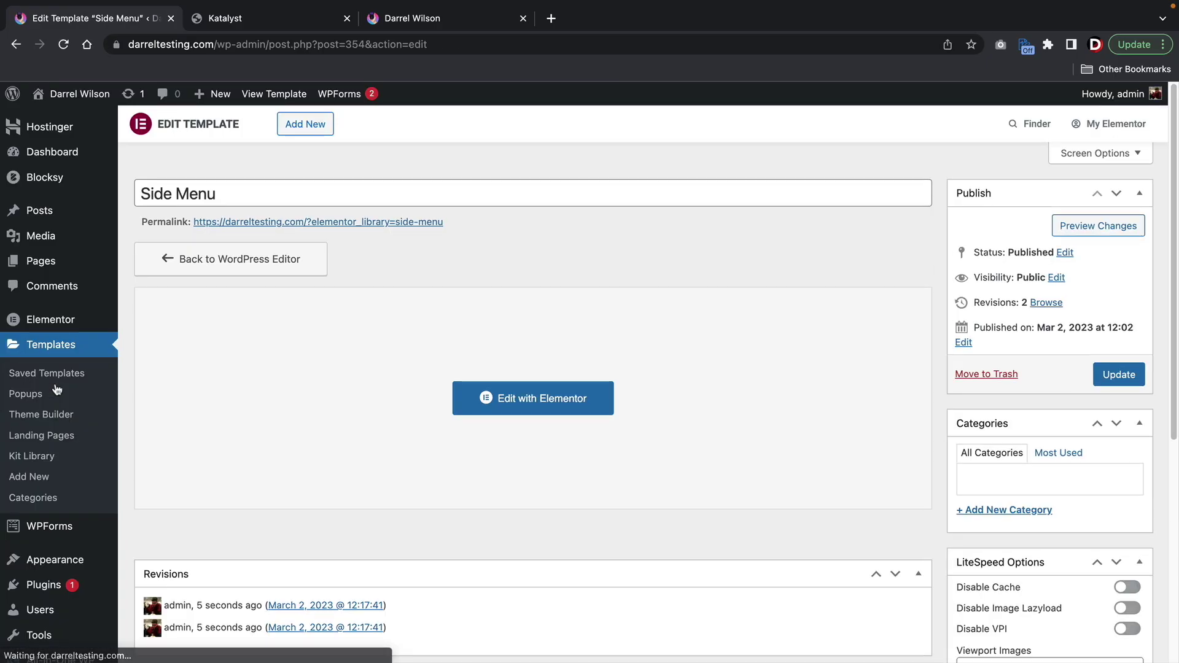
mouse_move(80, 94)
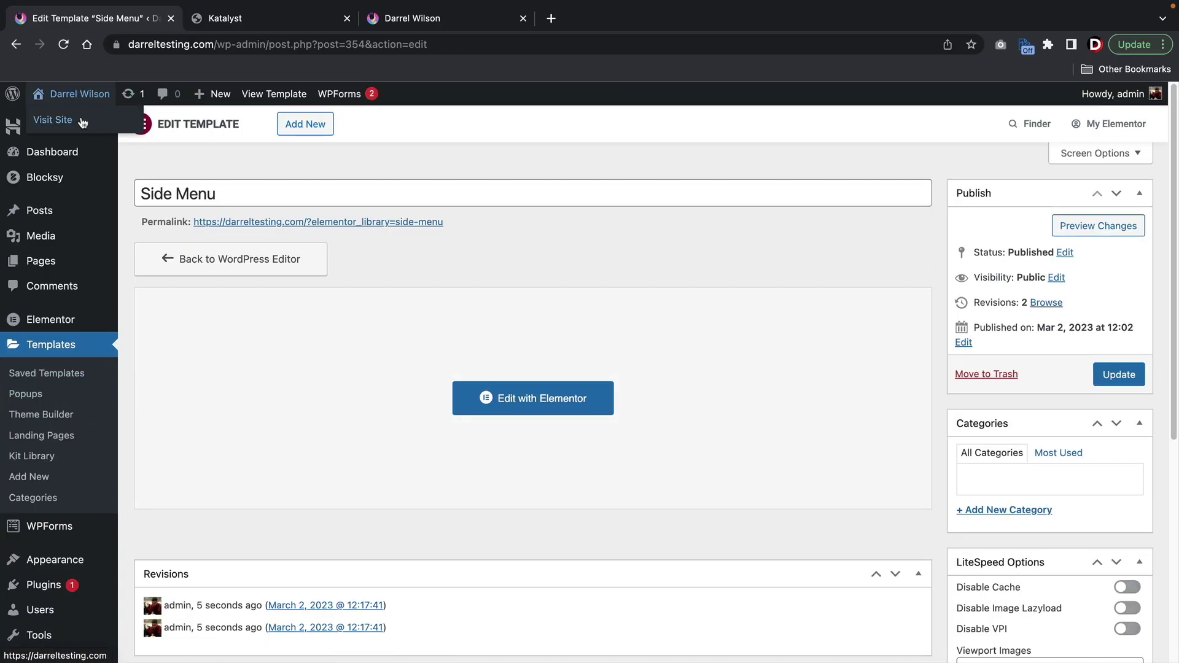
left_click(82, 121)
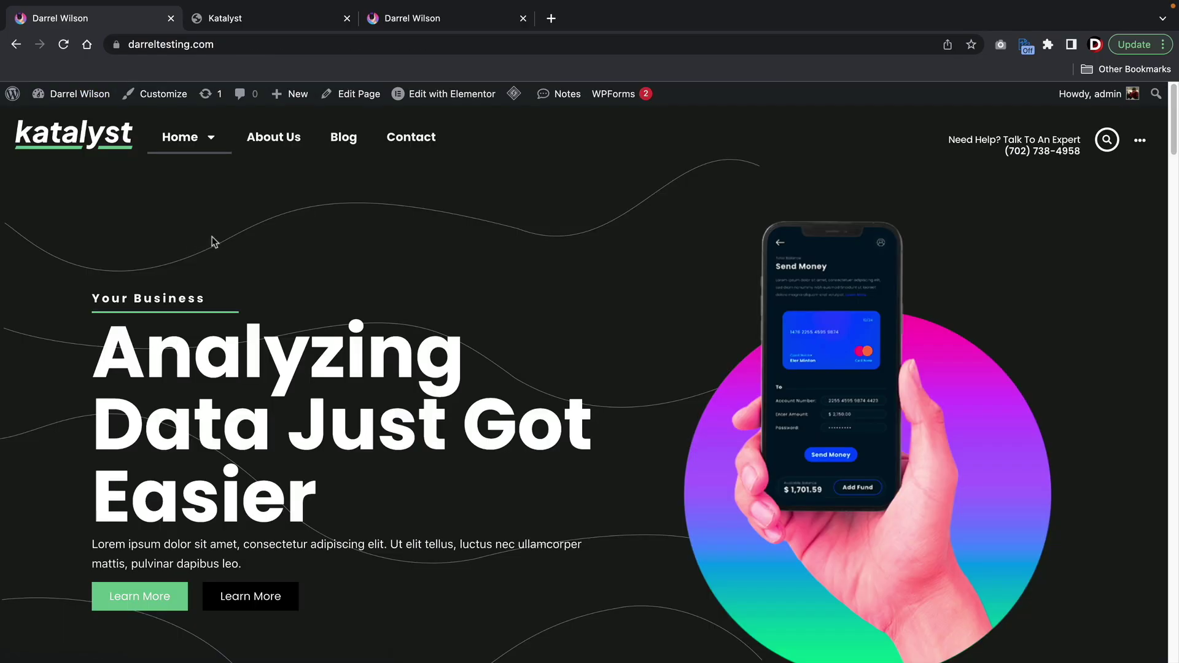
left_click(427, 101)
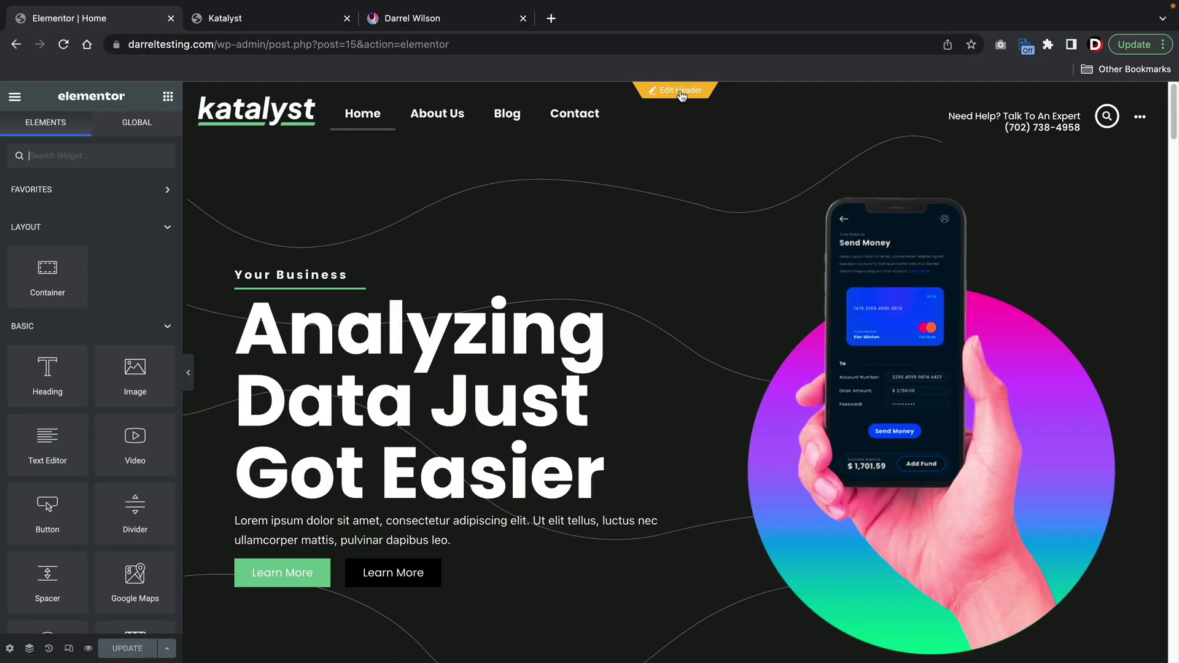
- In the header, link the three-dots icon to the Popup dynamic tag
left_click(682, 92)
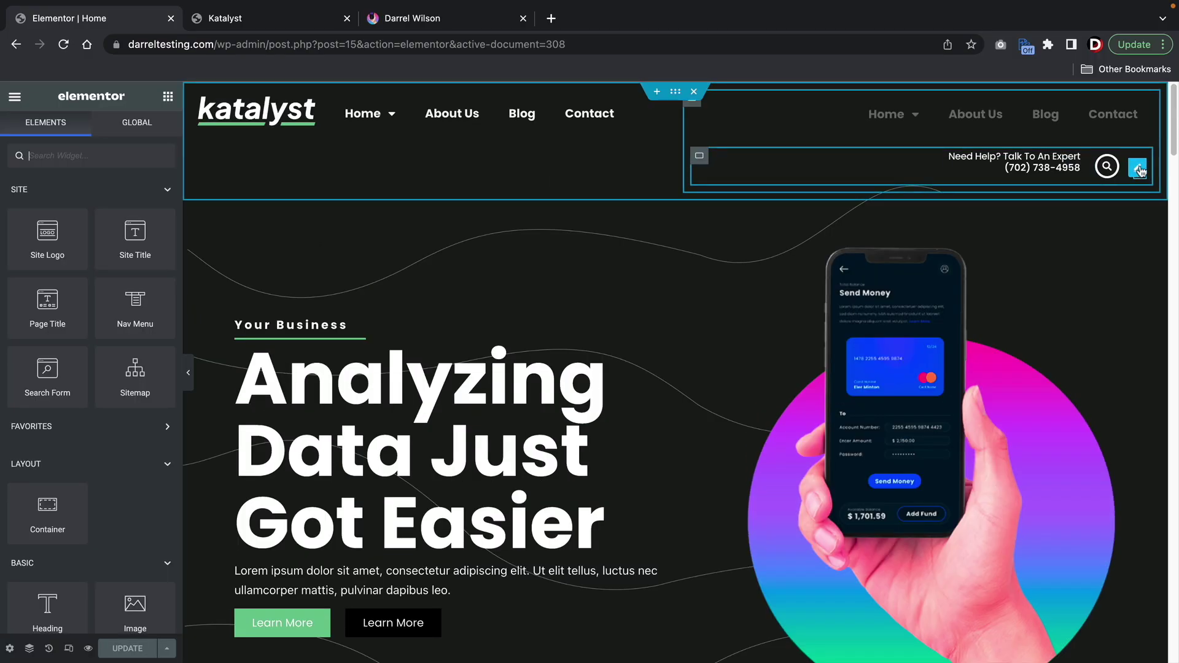
left_click(1138, 171)
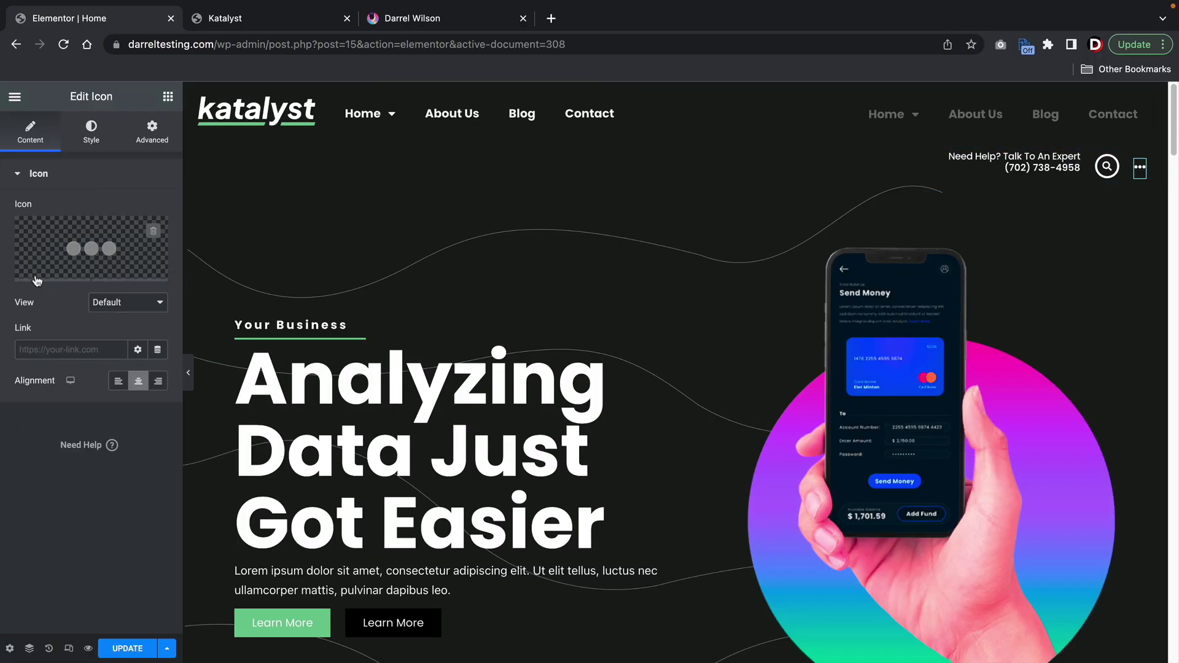
left_click(30, 348)
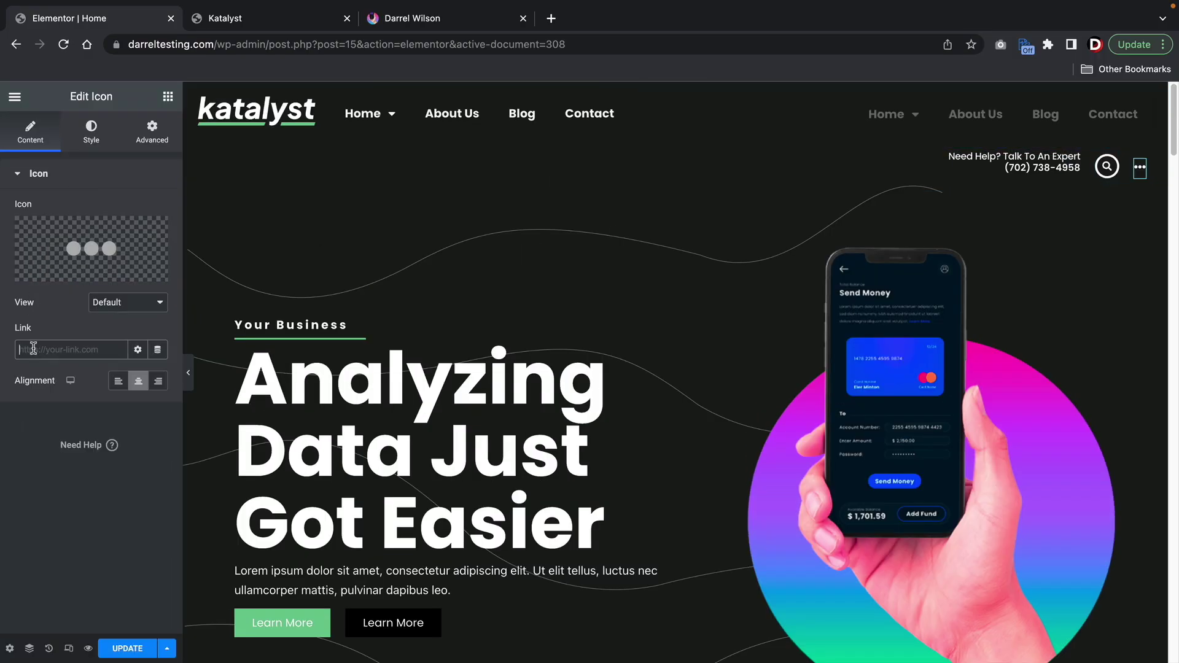
left_click(138, 350)
left_click(137, 350)
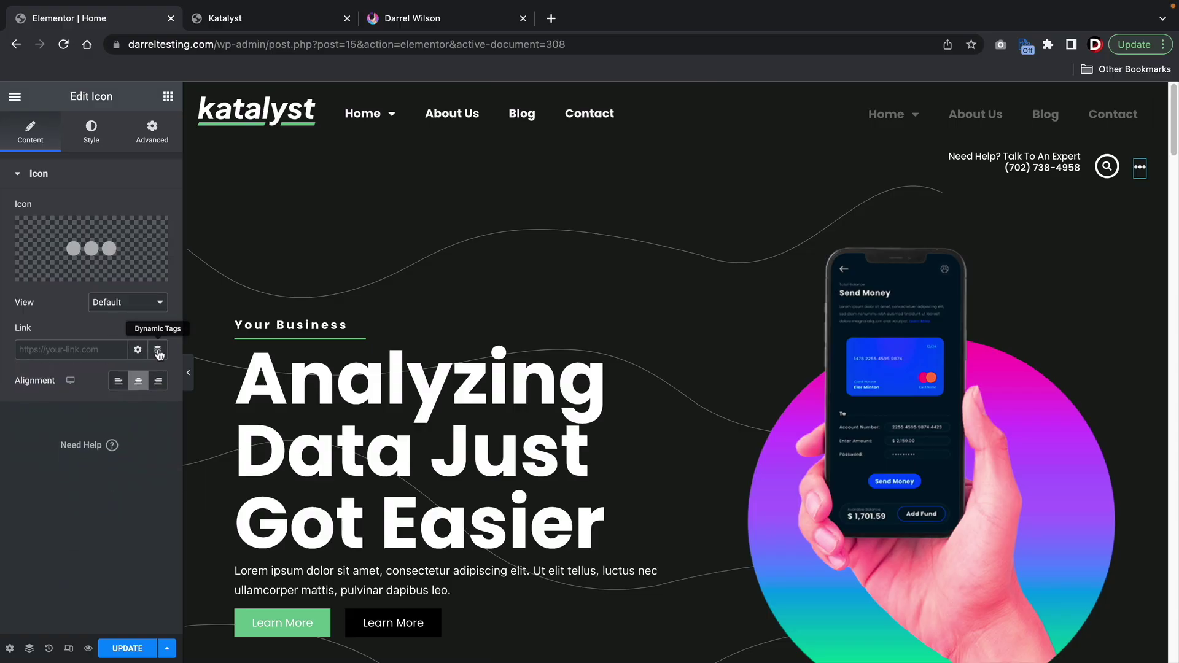
left_click(158, 351)
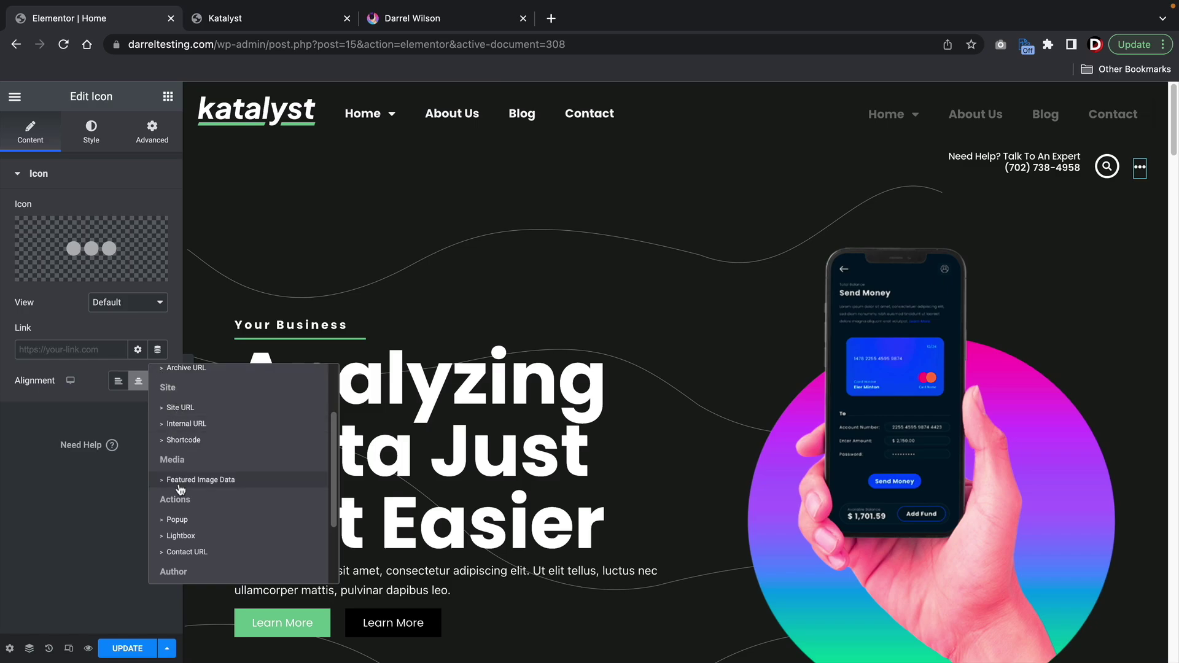
left_click(177, 520)
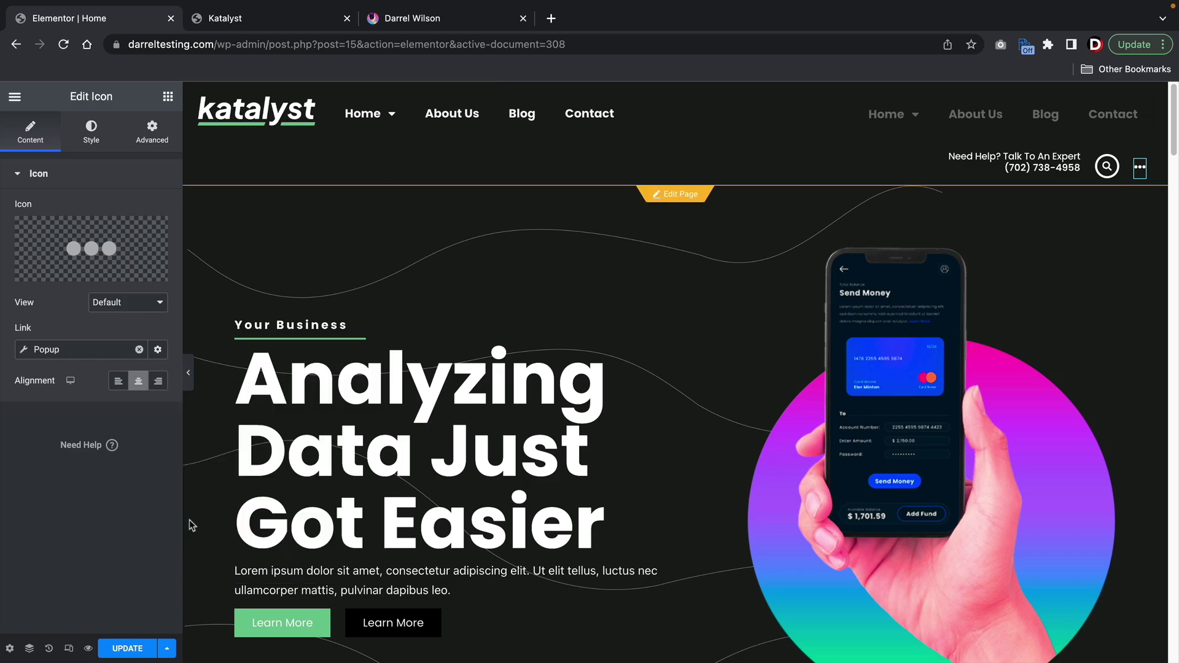
- Set the Popup tag to open the Side Menu popup and update the header
left_click(54, 350)
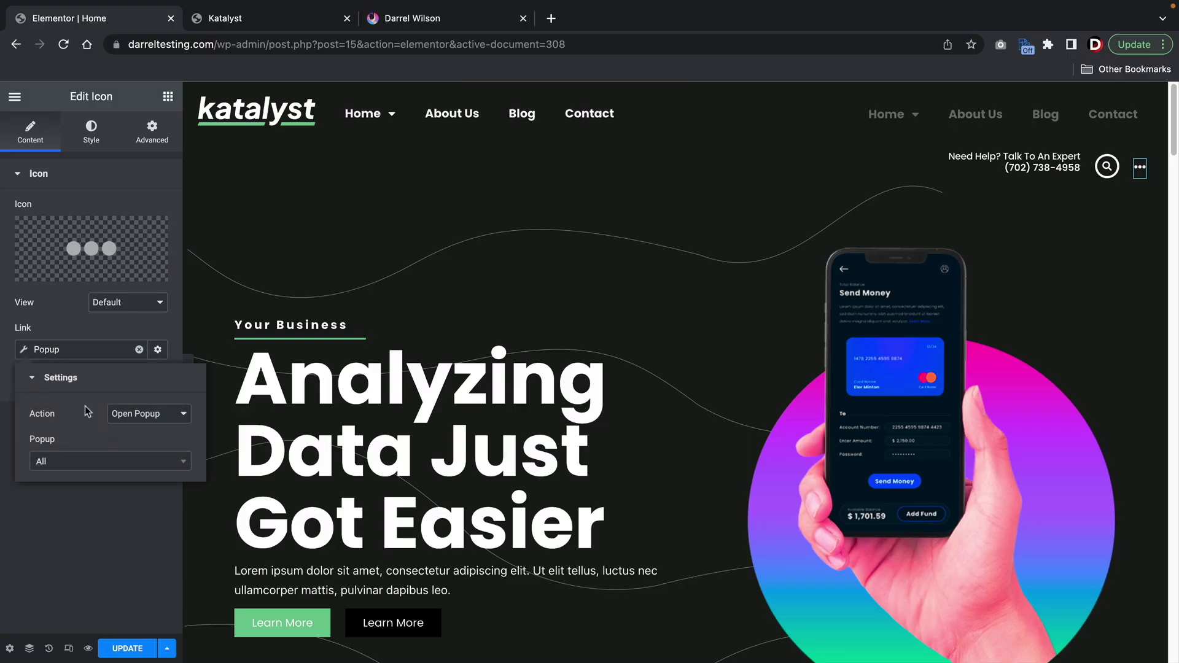
left_click(92, 469)
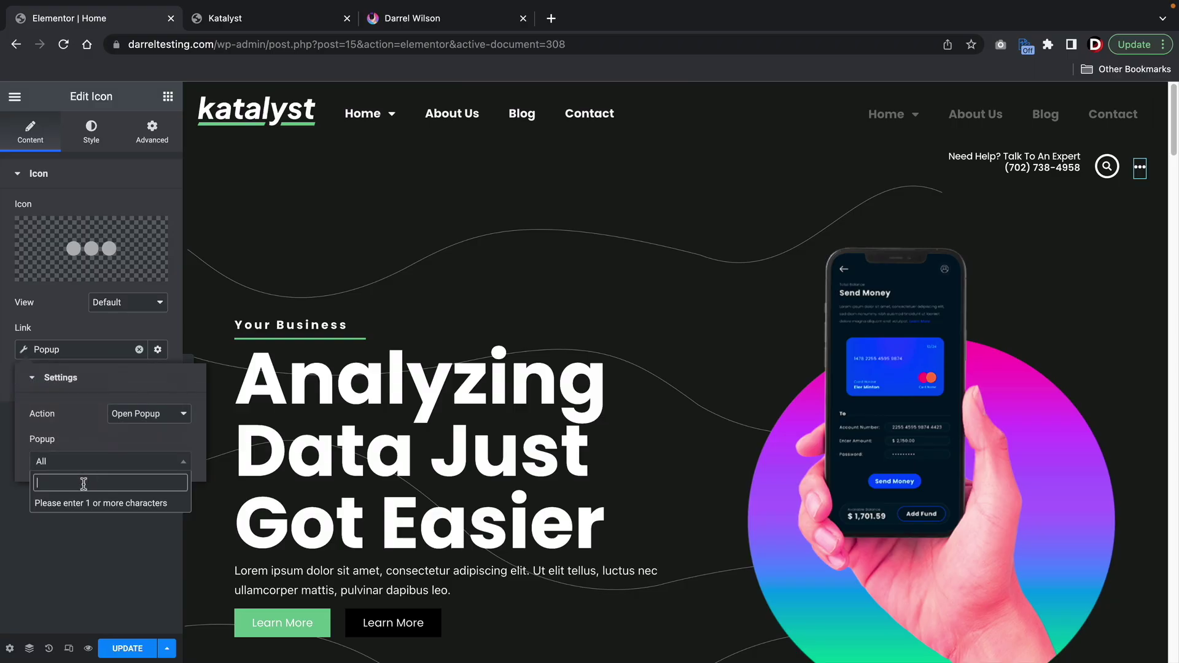
type("menu")
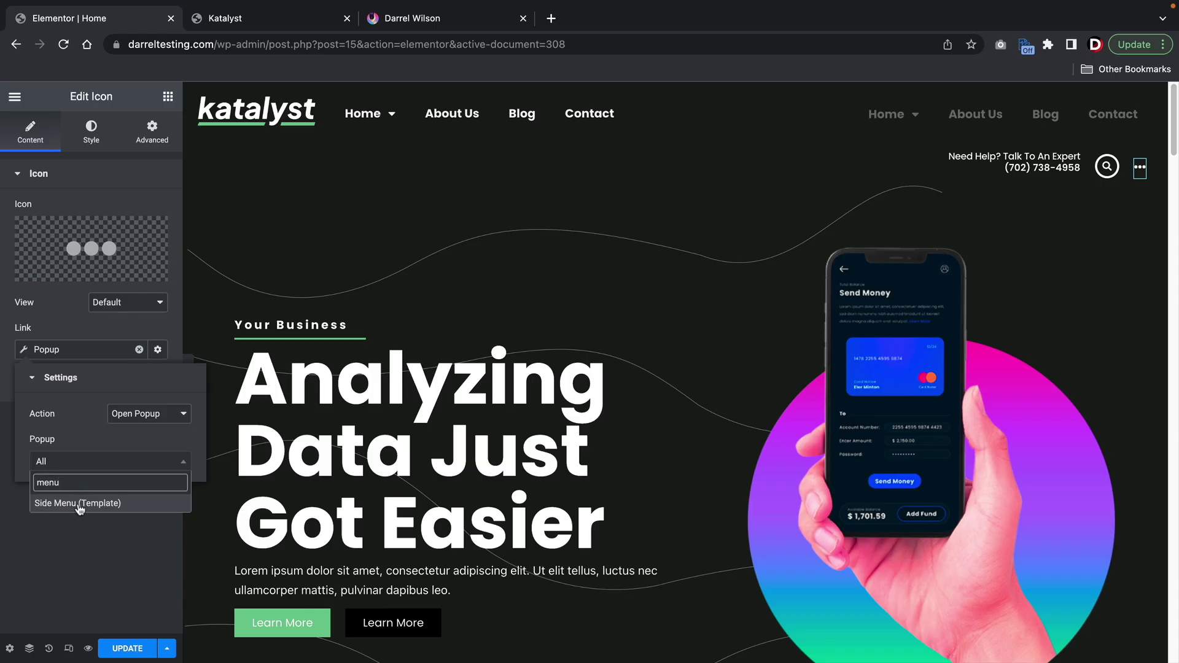
left_click(78, 503)
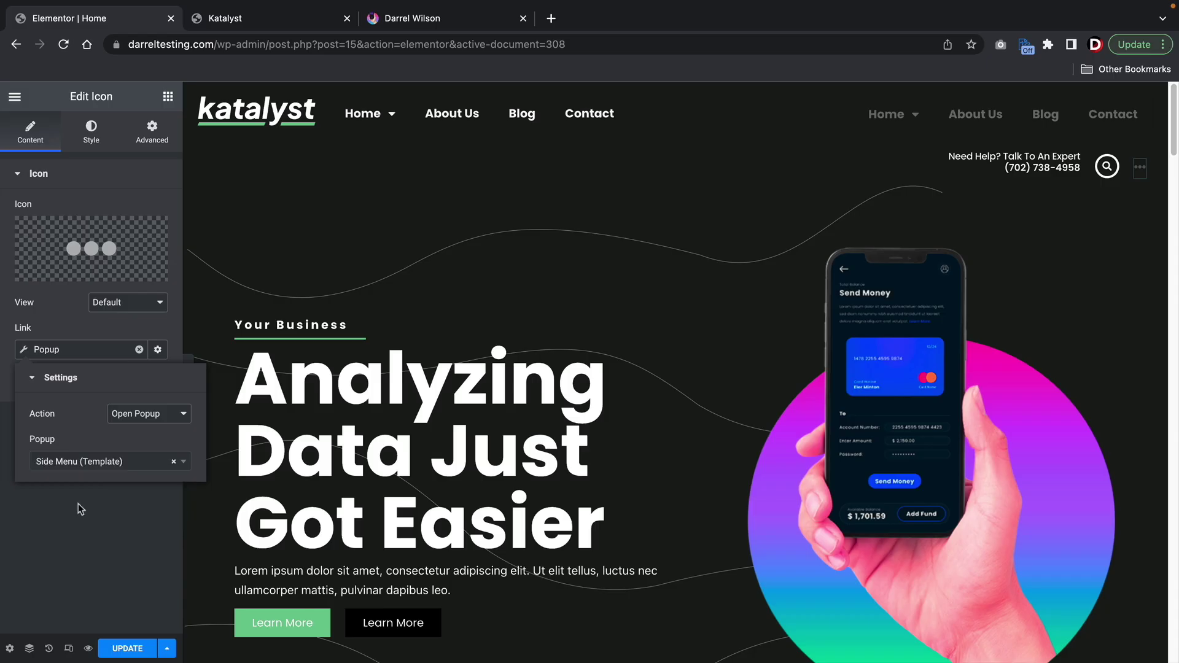
left_click(93, 541)
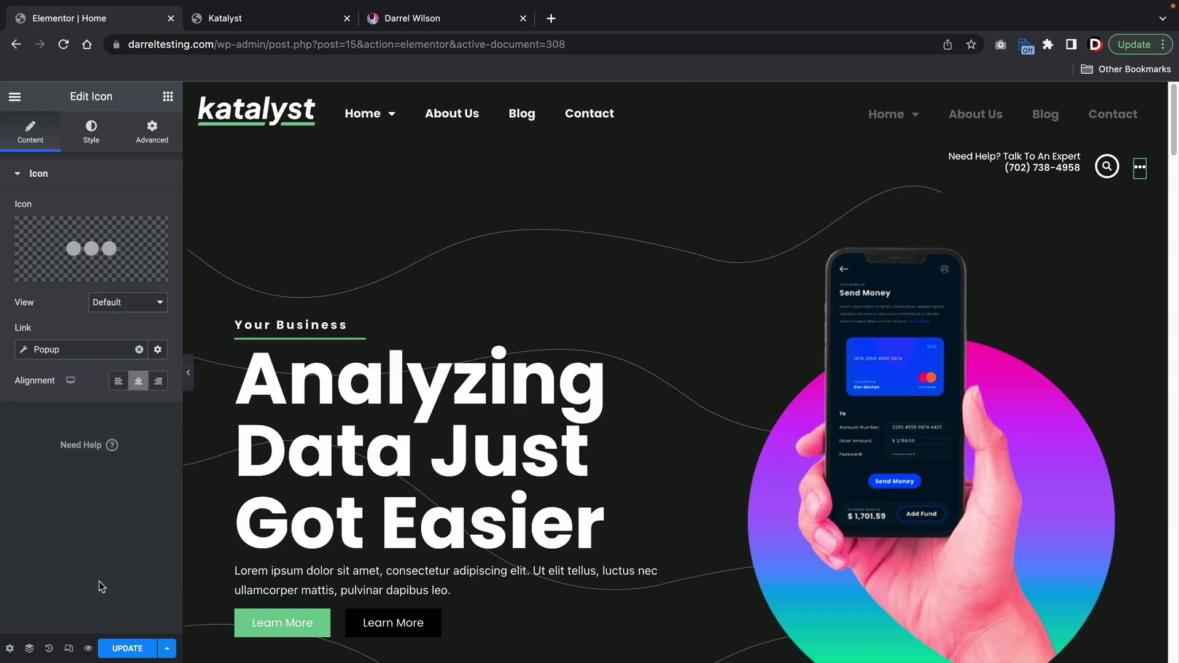
left_click(124, 647)
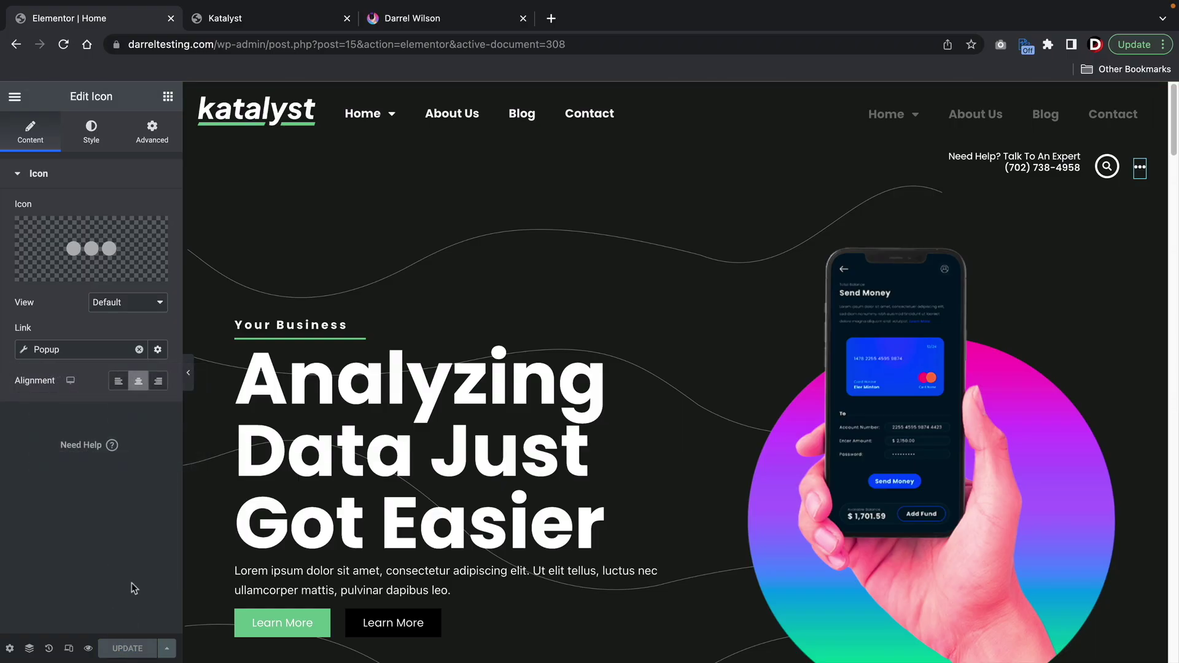
- View the live page, open the side menu via the three-dots icon, then close it
left_click(15, 96)
left_click(79, 352)
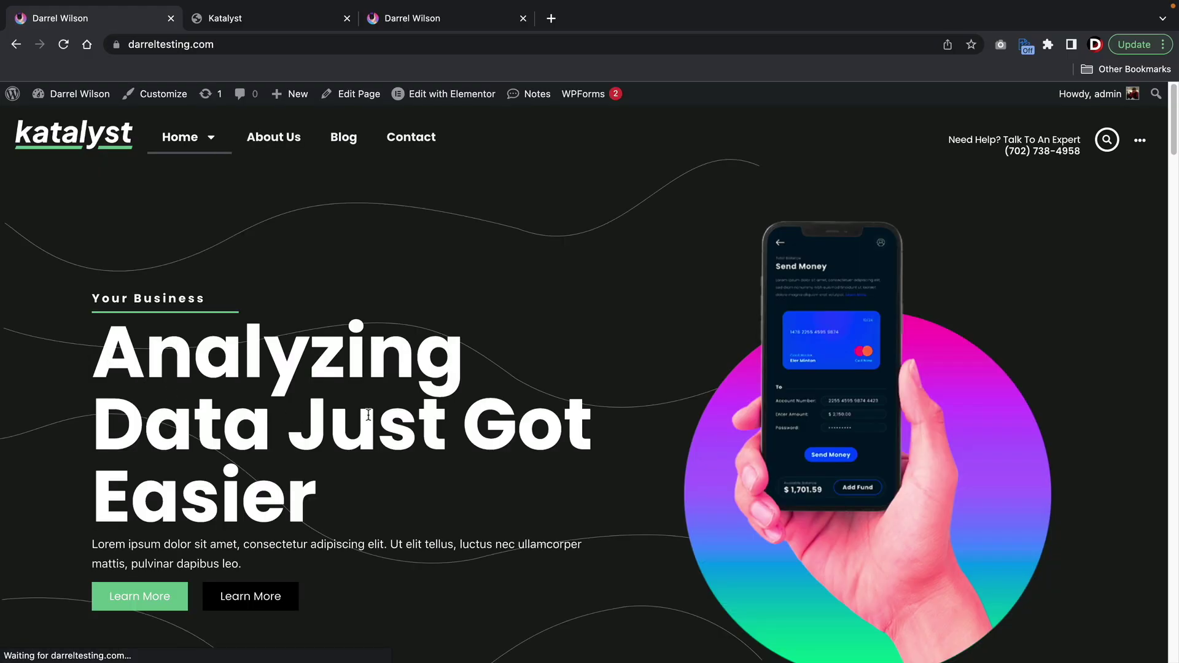
left_click(1142, 140)
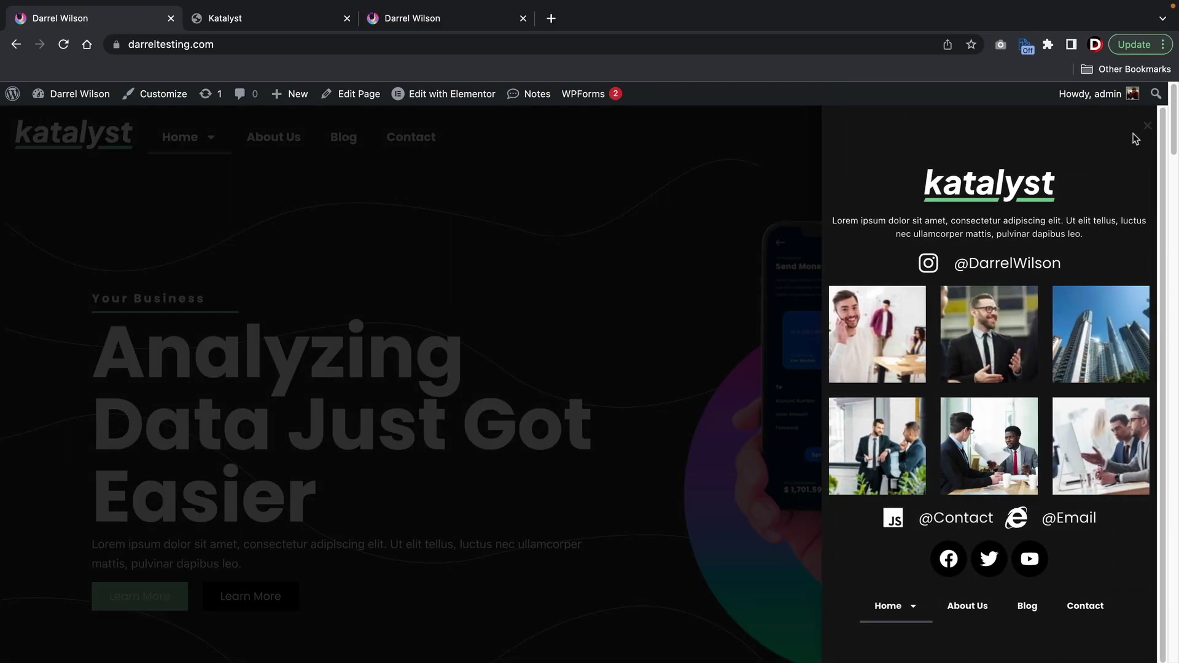
left_click(1147, 127)
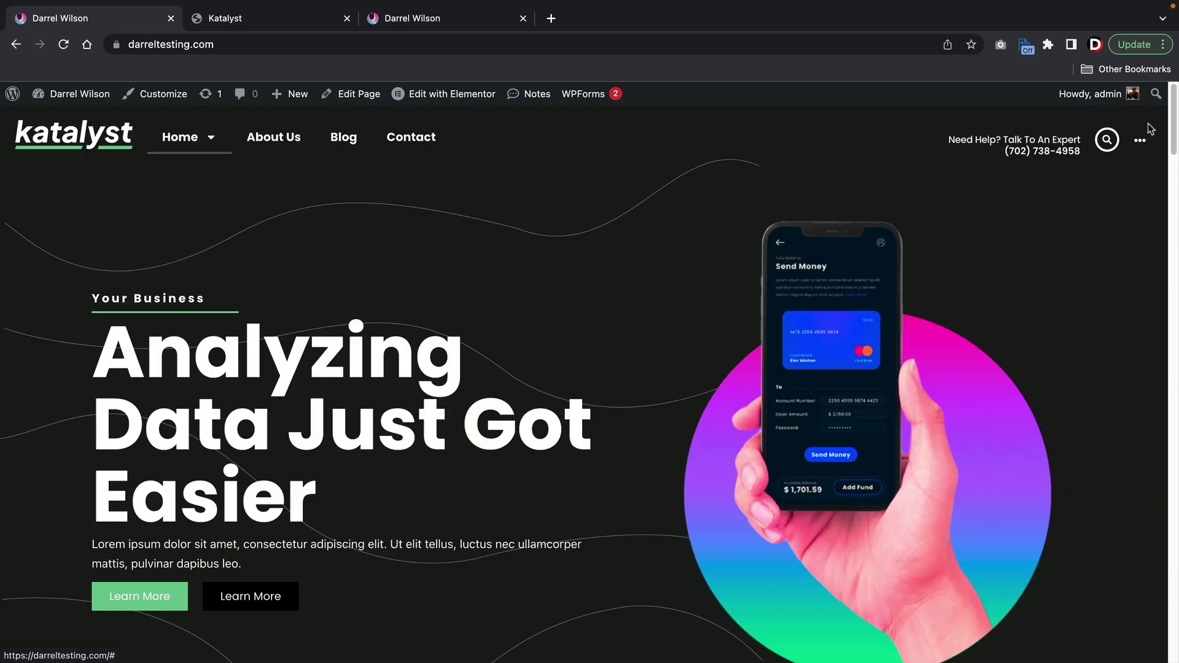
scroll(1060, 339, "down", 1)
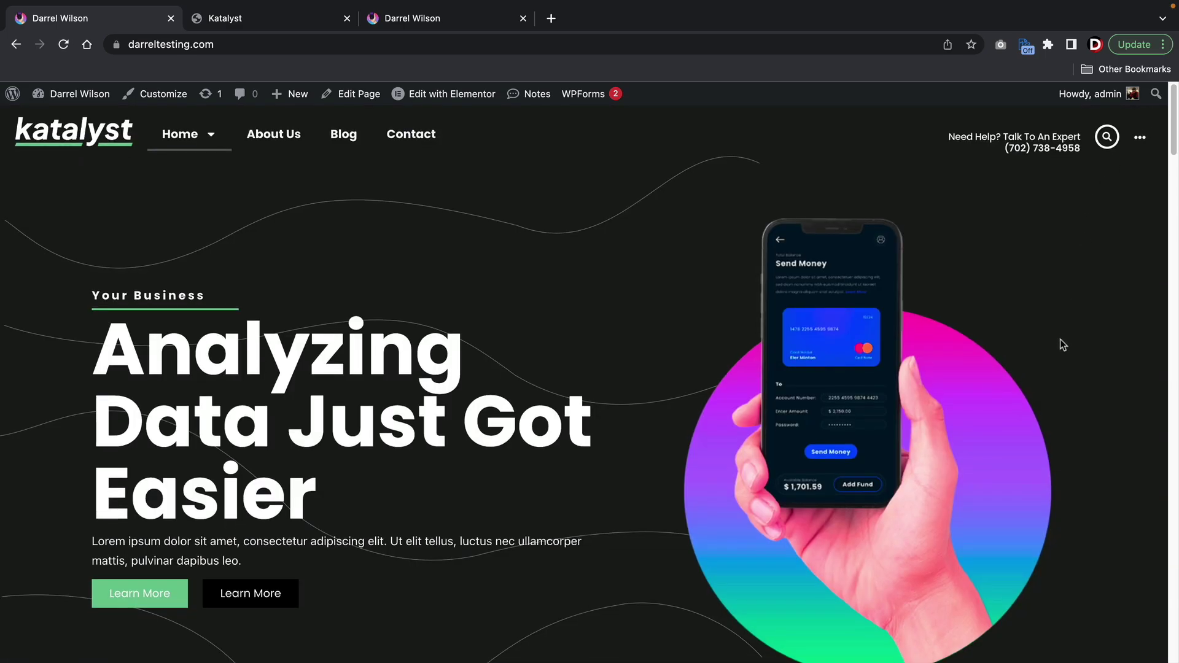